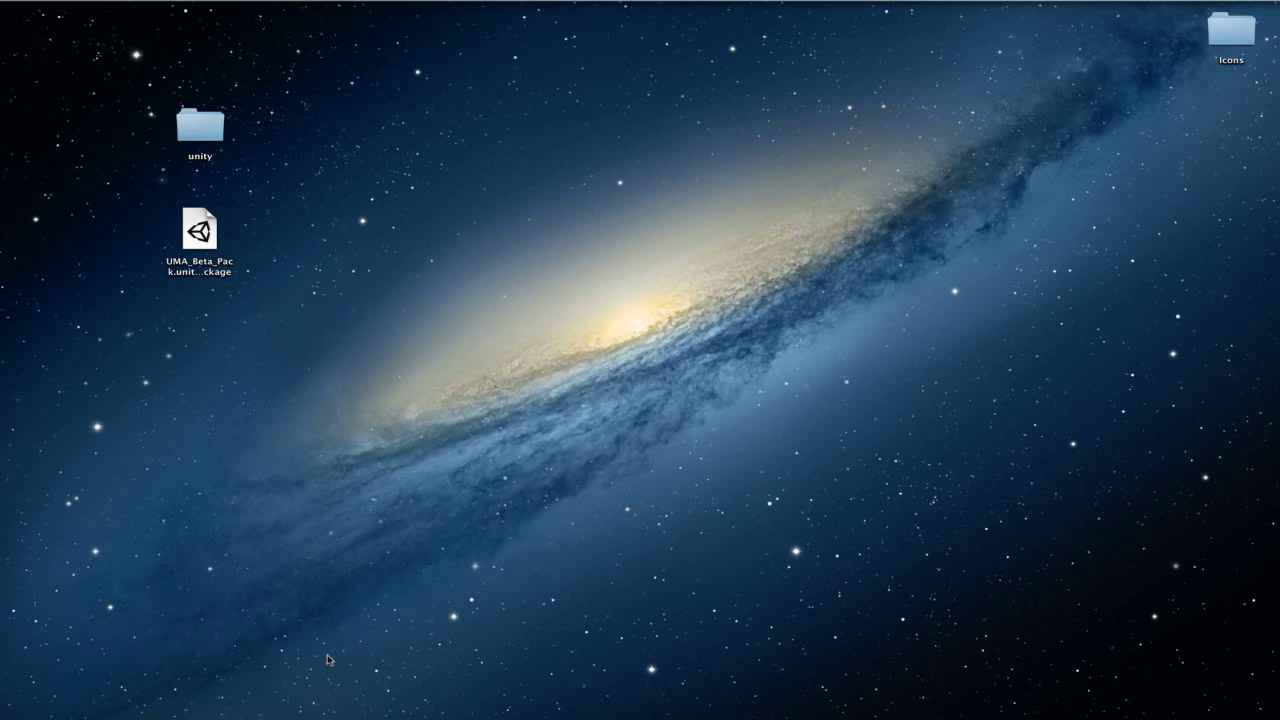
Step: Launch Unity, create a project named UMA in the UnityProjects folder without extra packages, and dismiss the welcome window
mouse_move(297, 705)
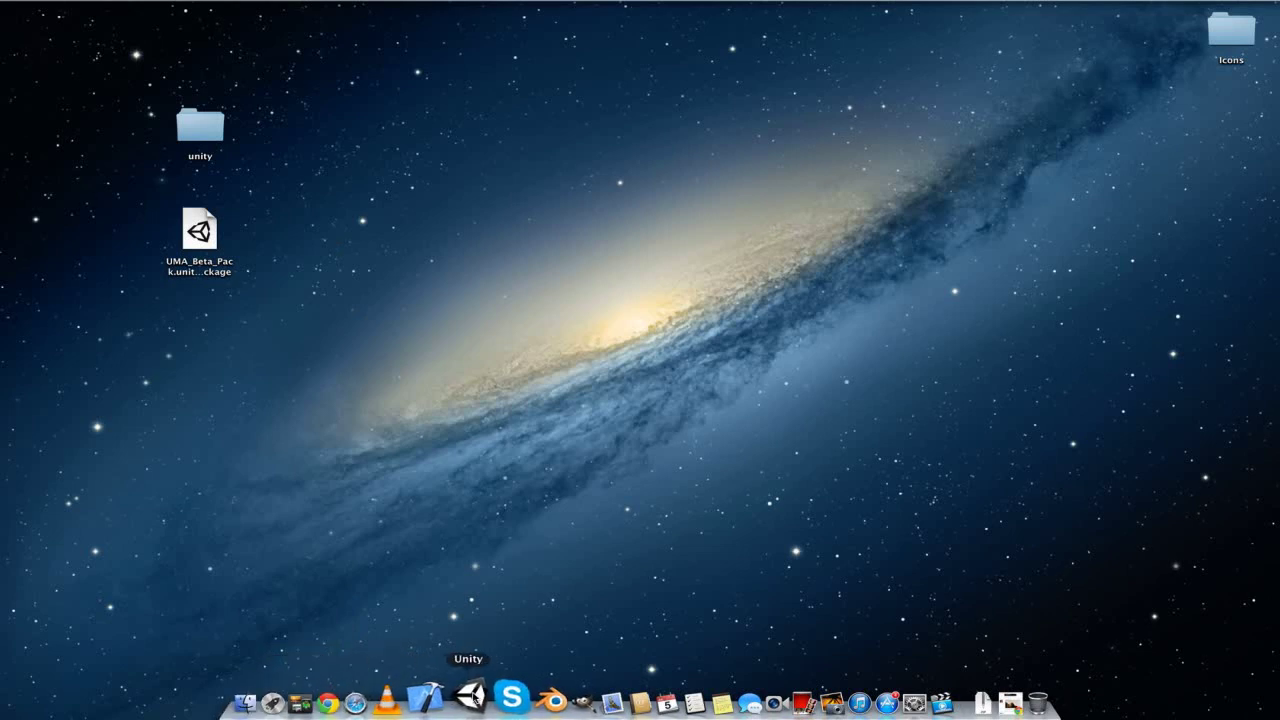
left_click(470, 695)
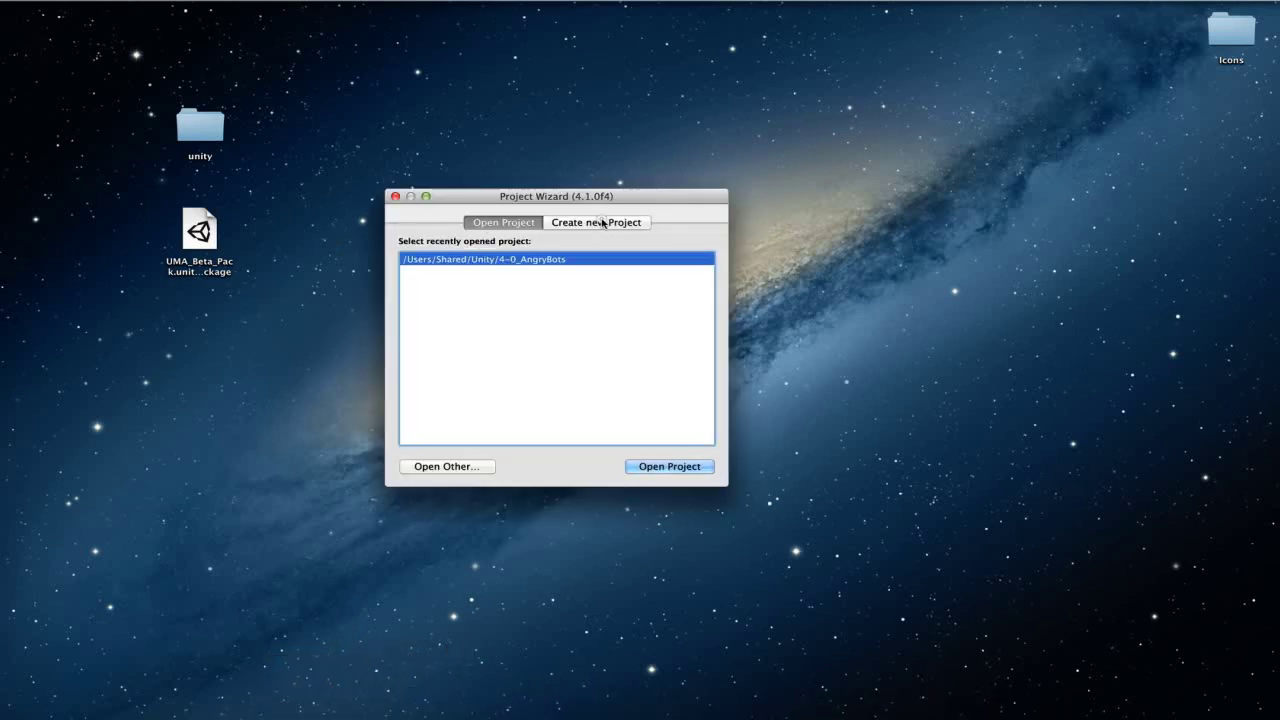
left_click(601, 222)
left_click(686, 260)
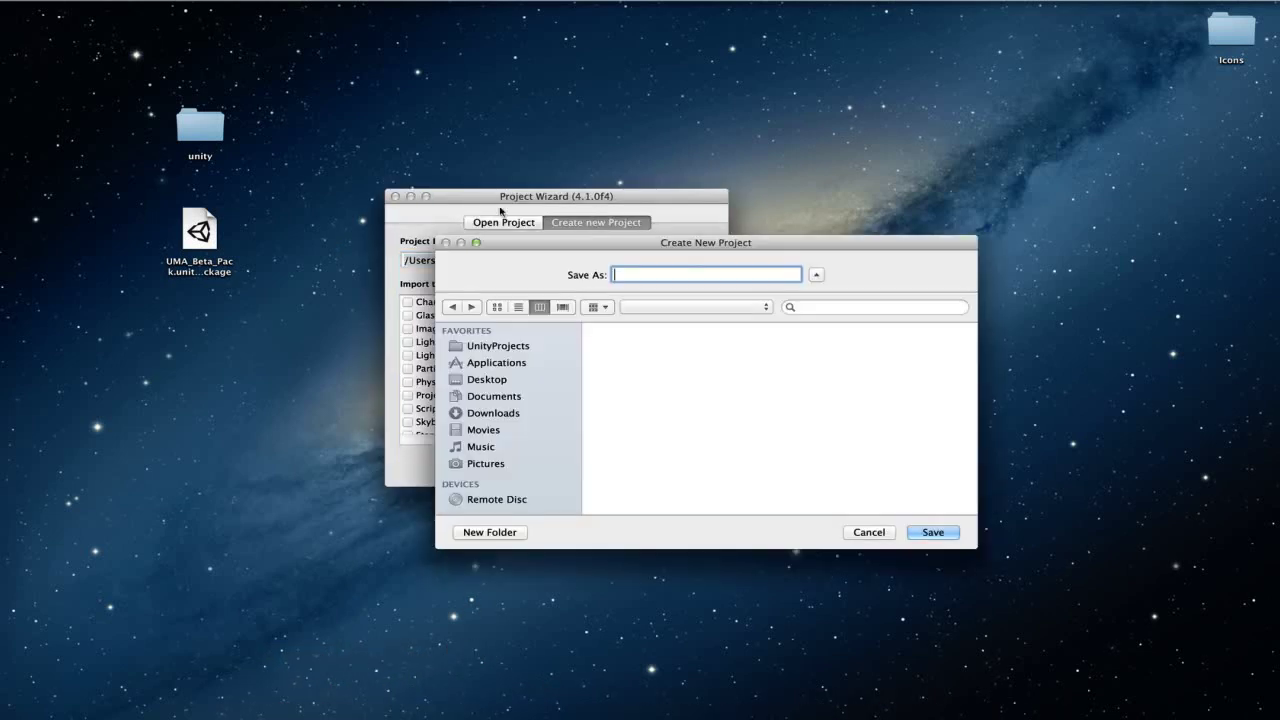
left_click(522, 346)
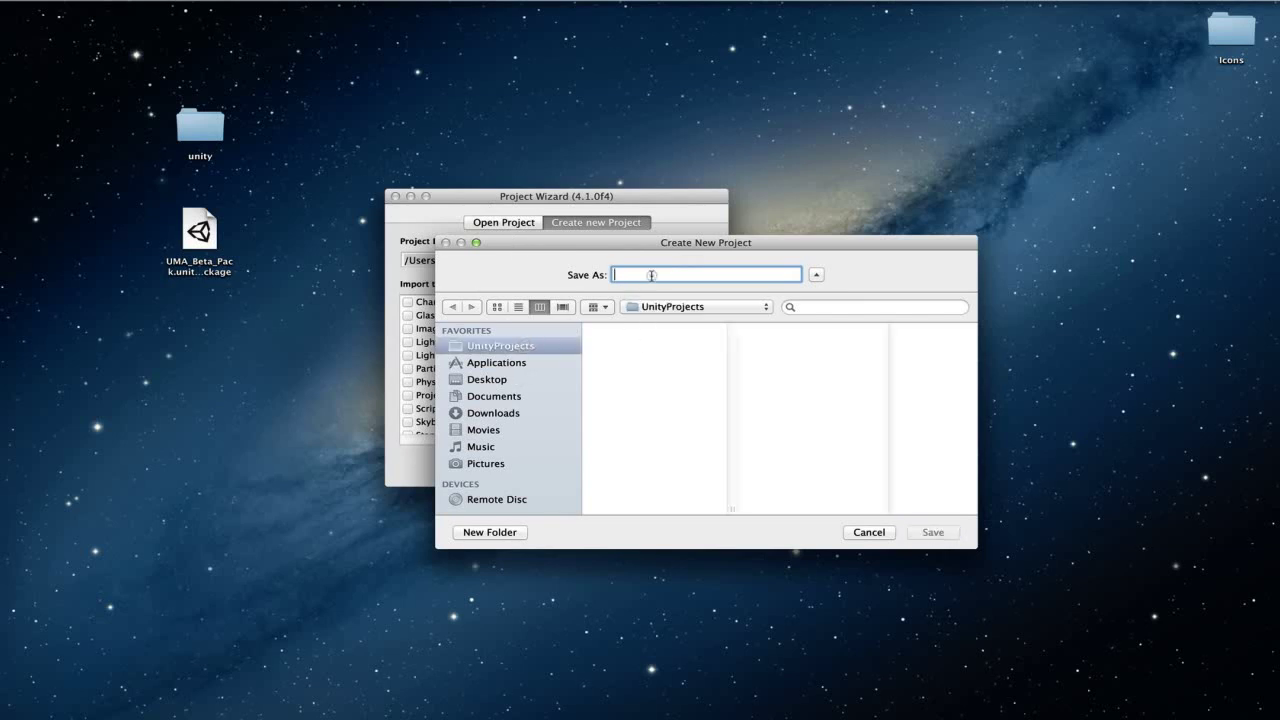
type("UMA")
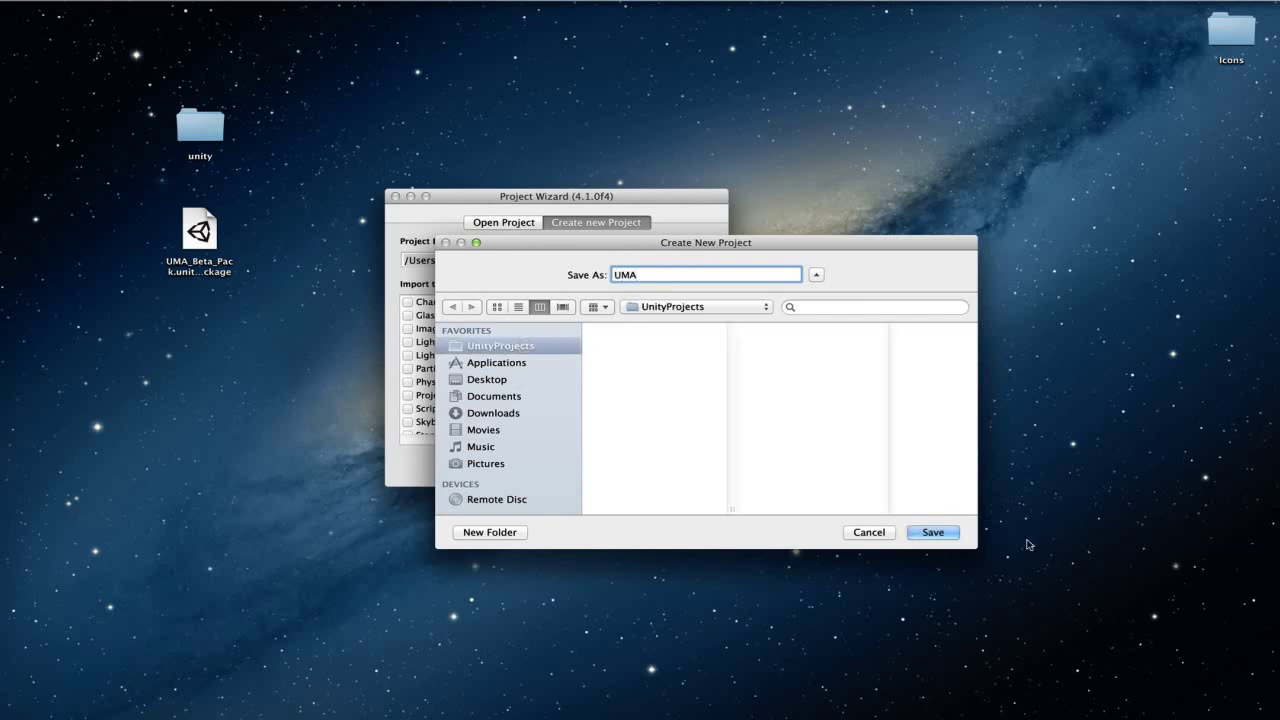
left_click(932, 532)
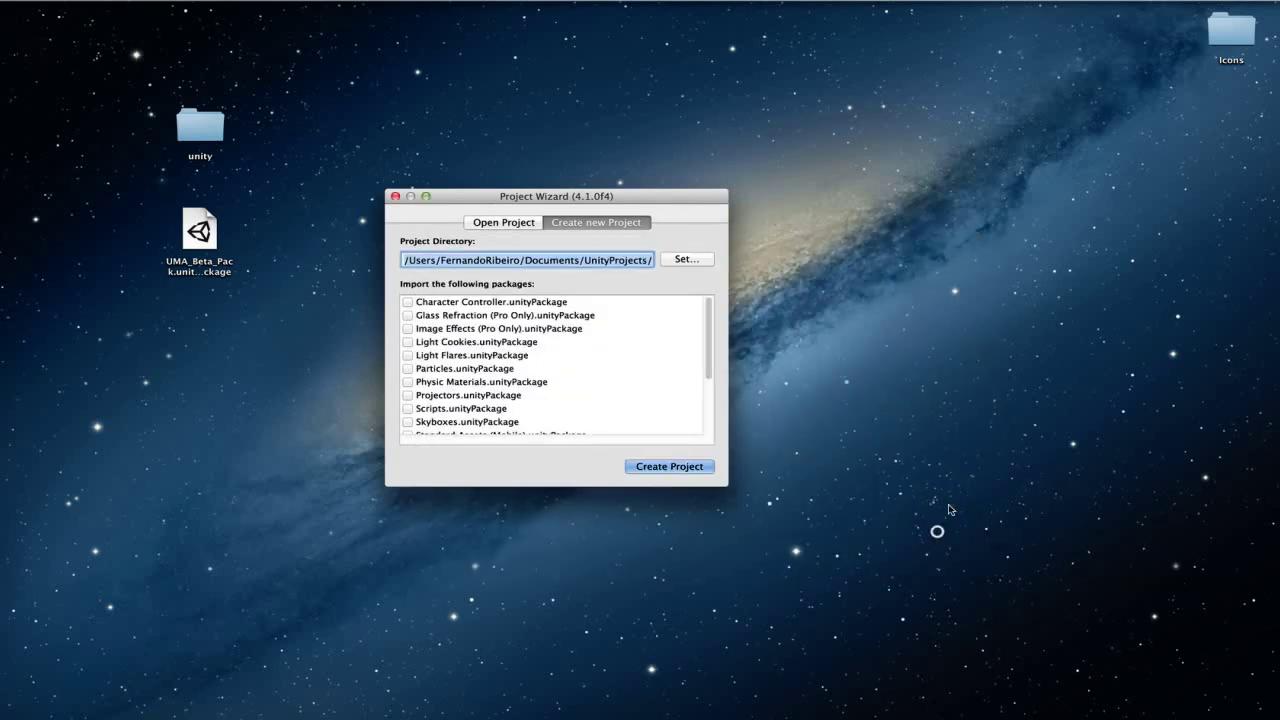
left_click(667, 464)
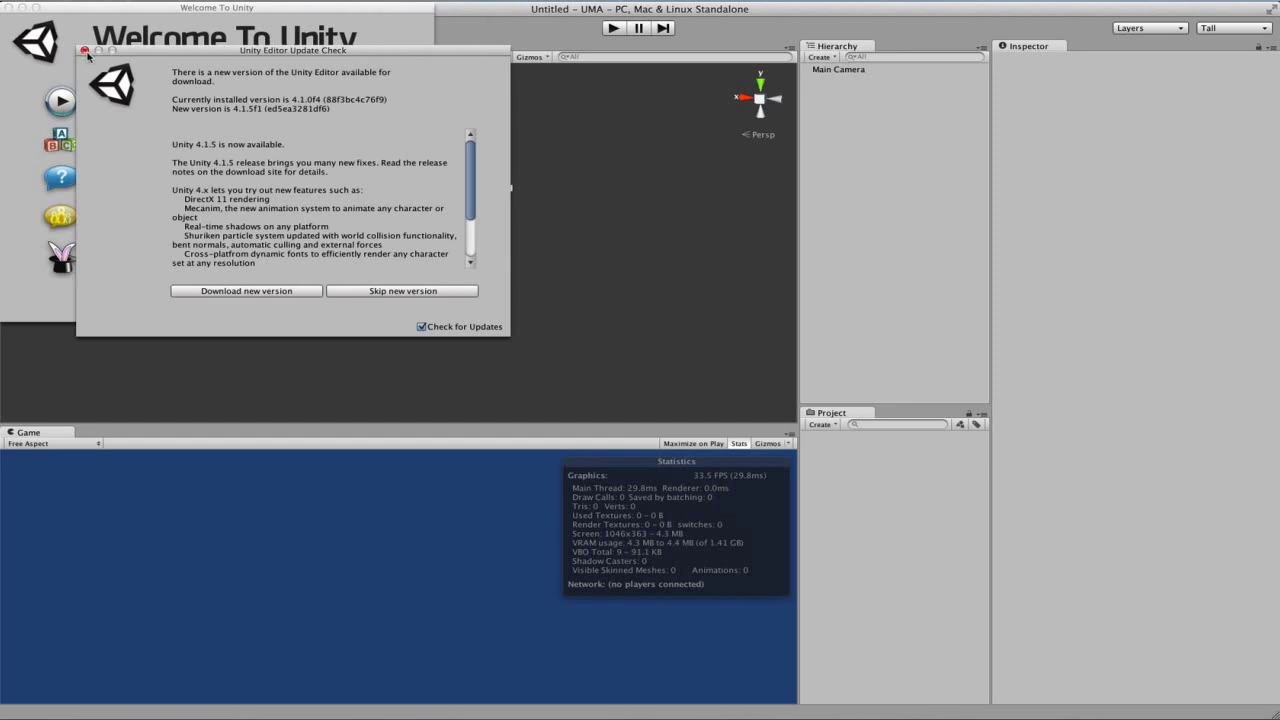
left_click(85, 50)
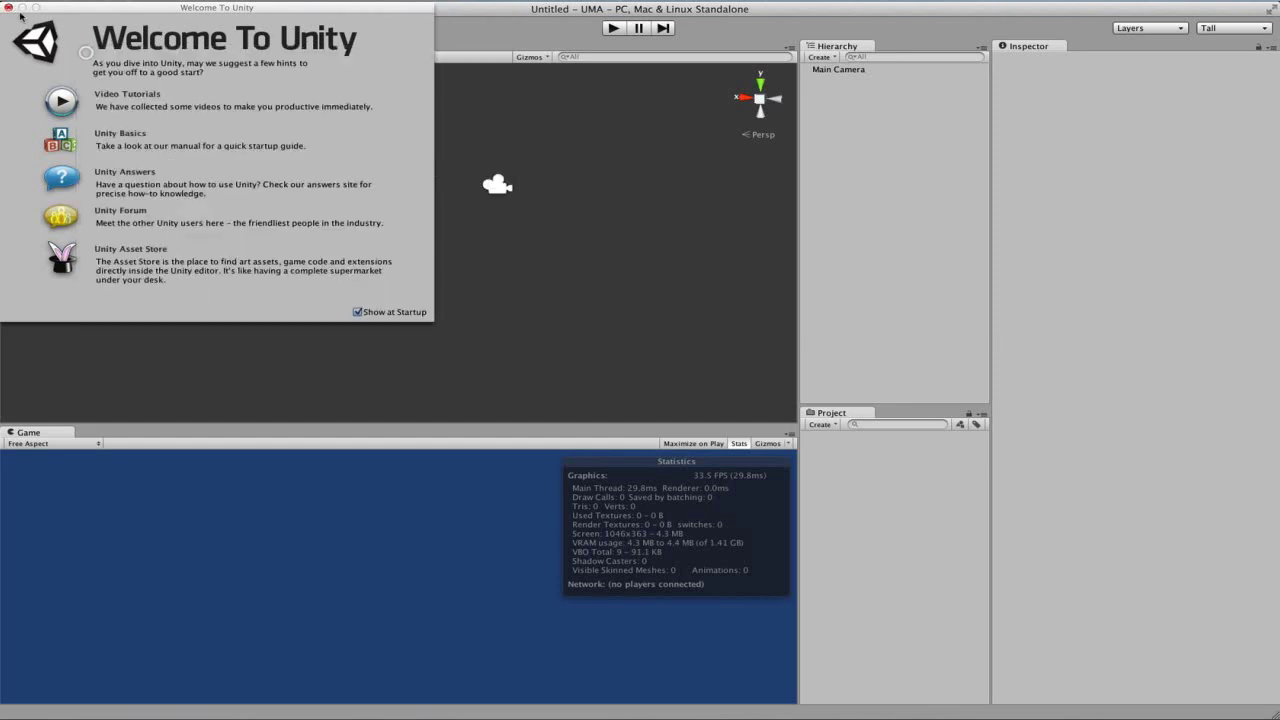
left_click(10, 8)
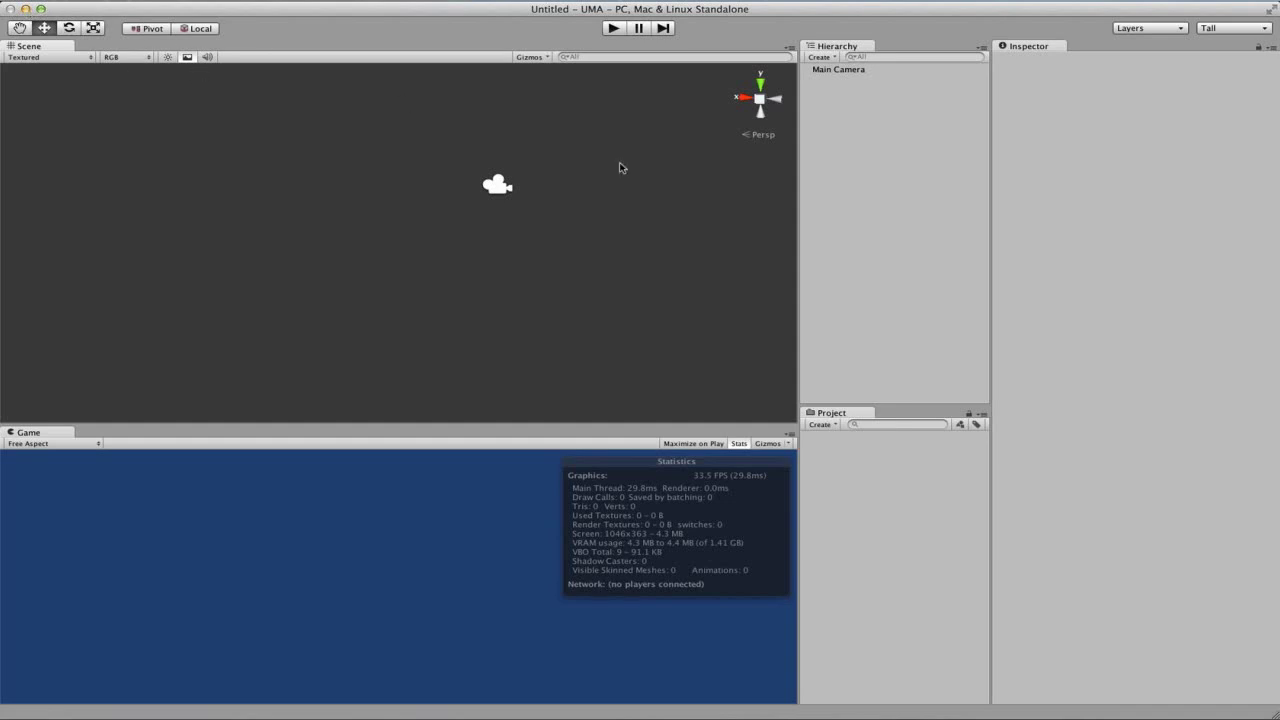
Step: Import all items of the desktop package UMA_Beta_Pack.unitypackage into the UMA project
left_click(25, 8)
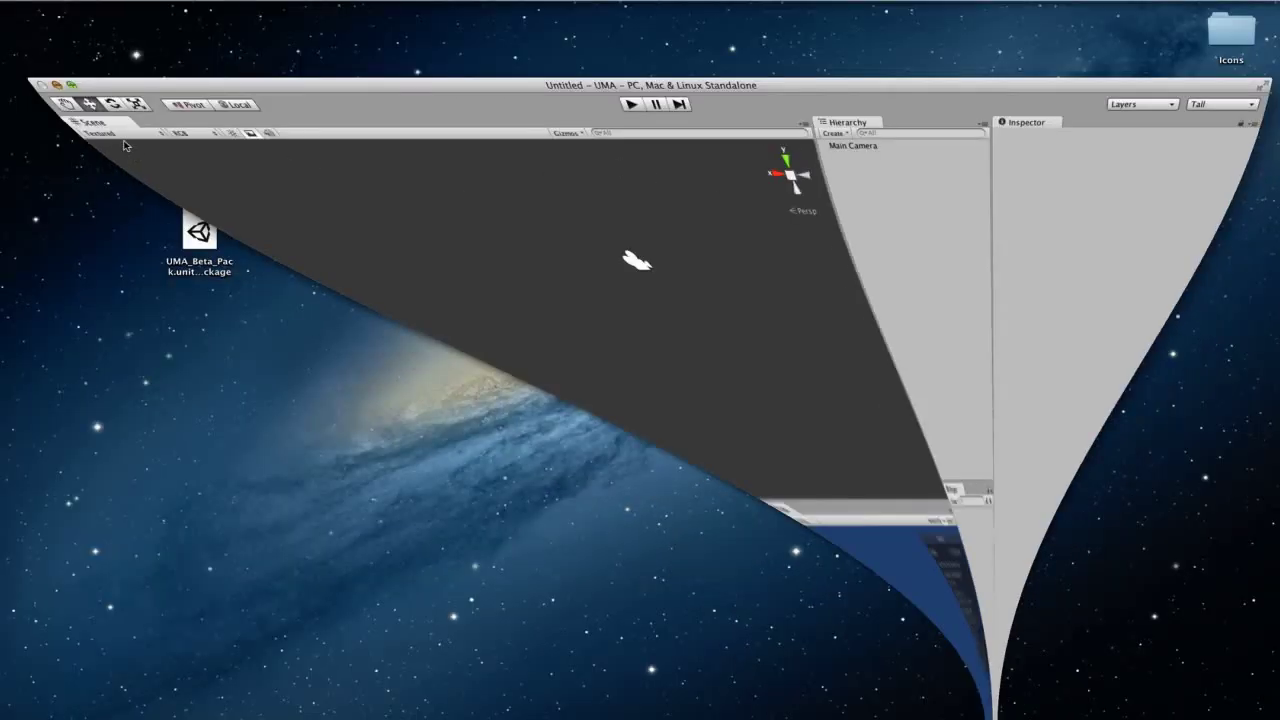
left_click_drag(171, 334, 286, 206)
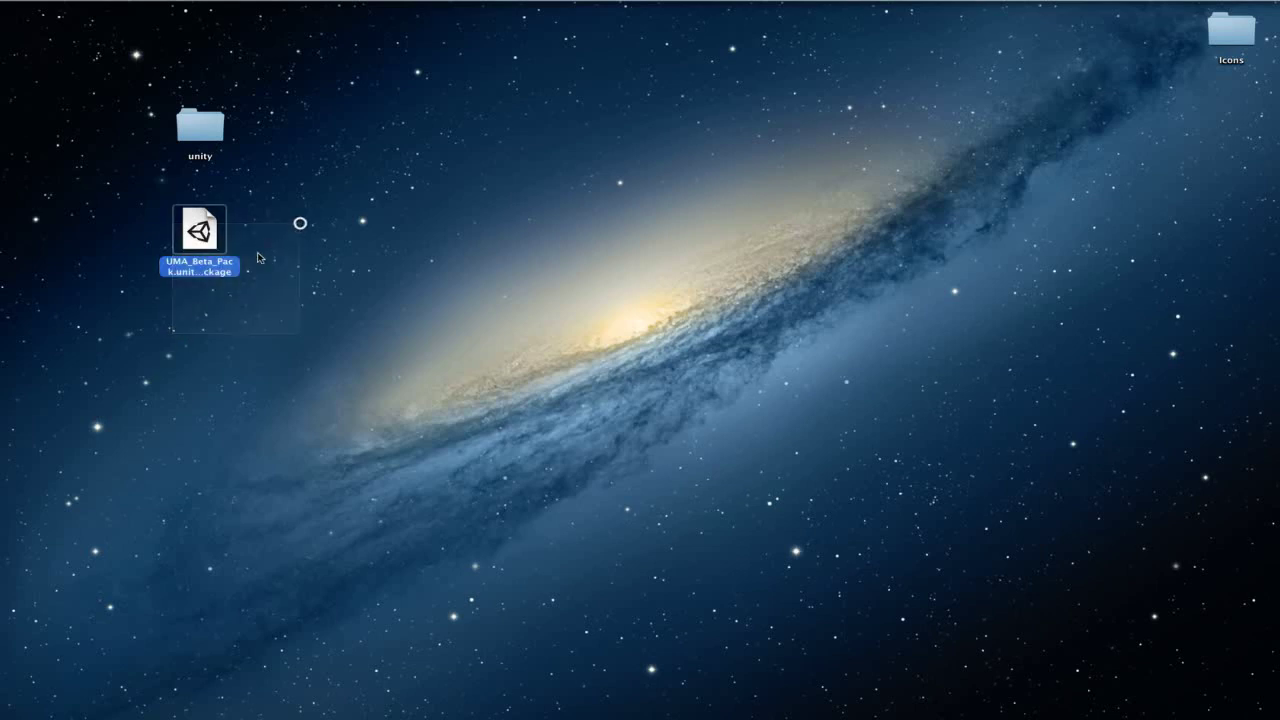
key("Return")
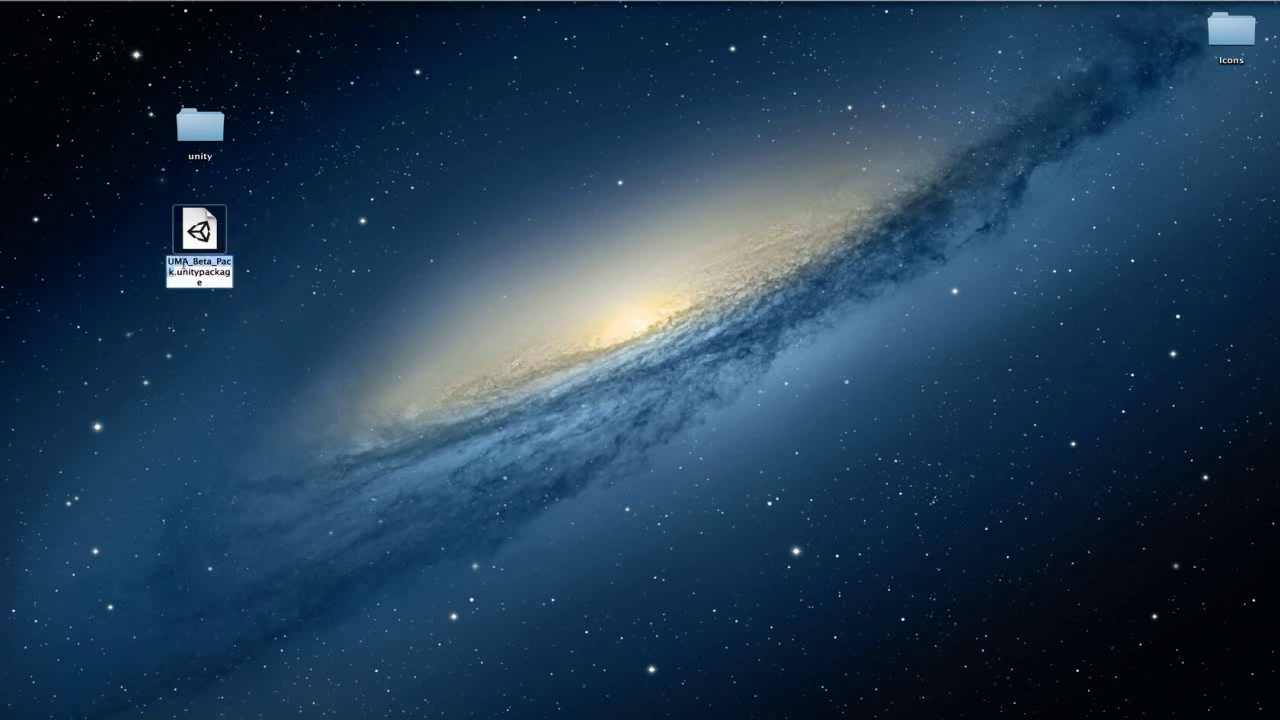
left_click(217, 340)
double_click(200, 230)
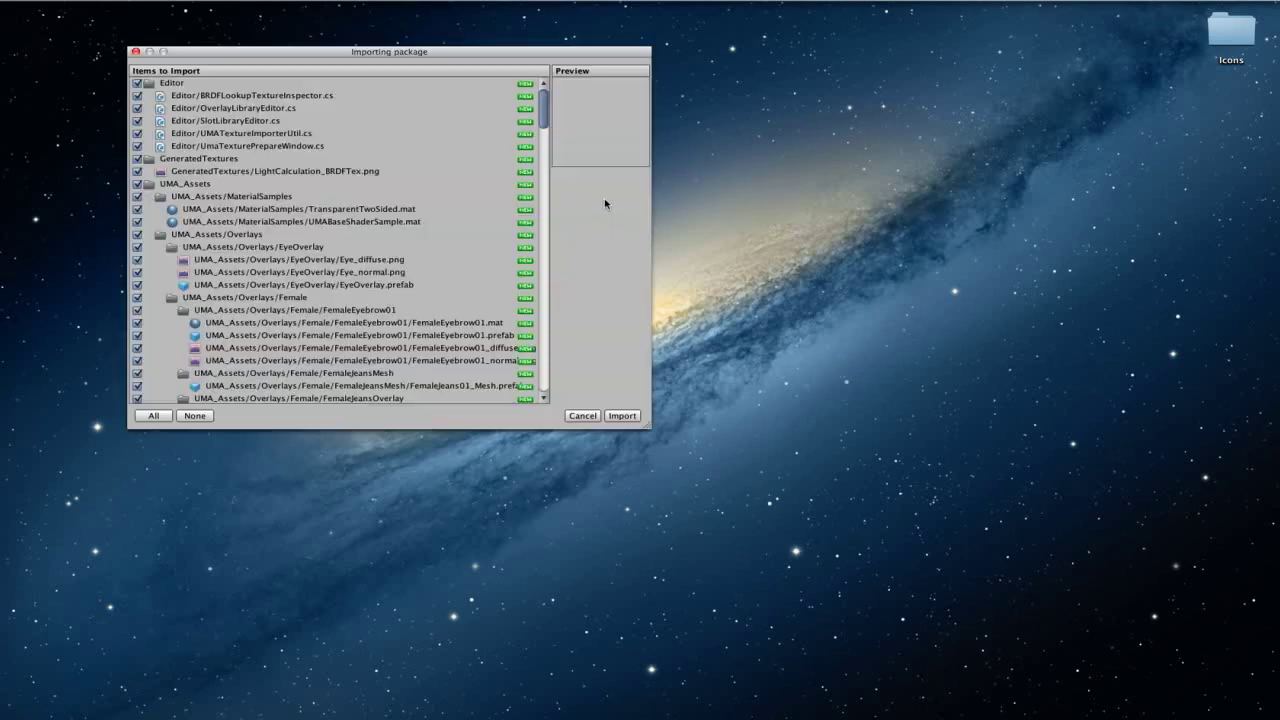
left_click(152, 416)
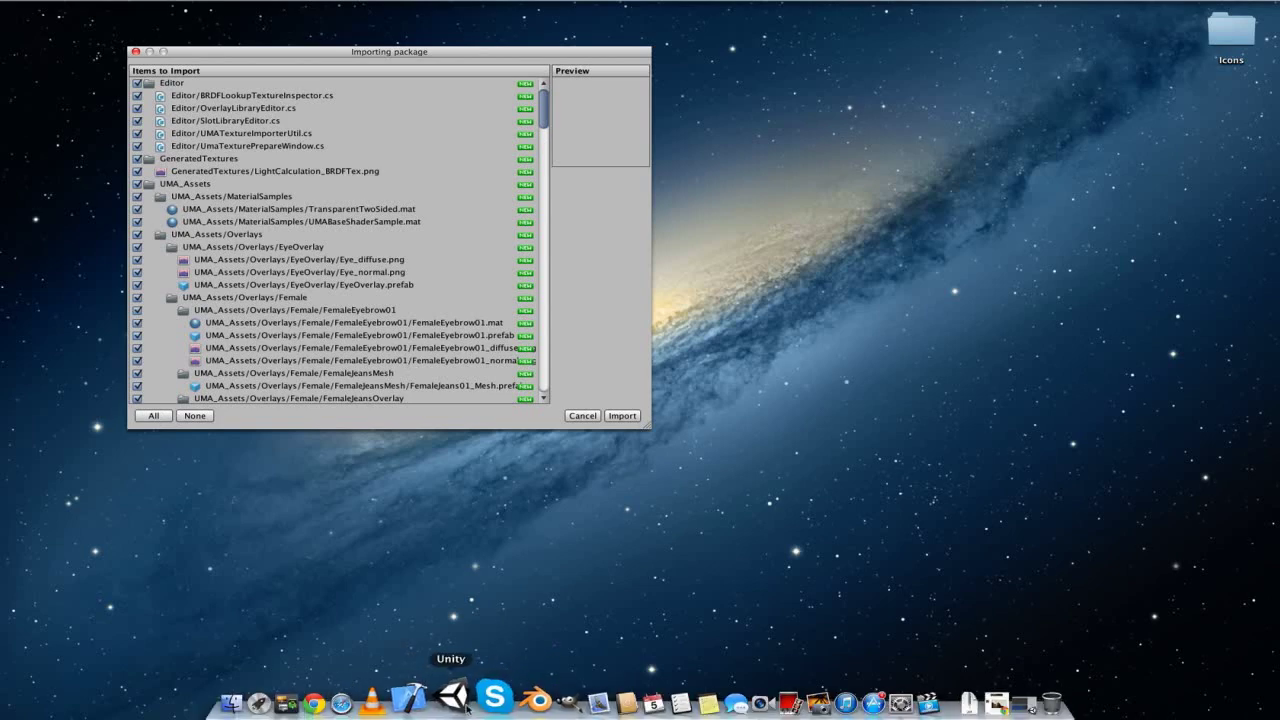
left_click(456, 697)
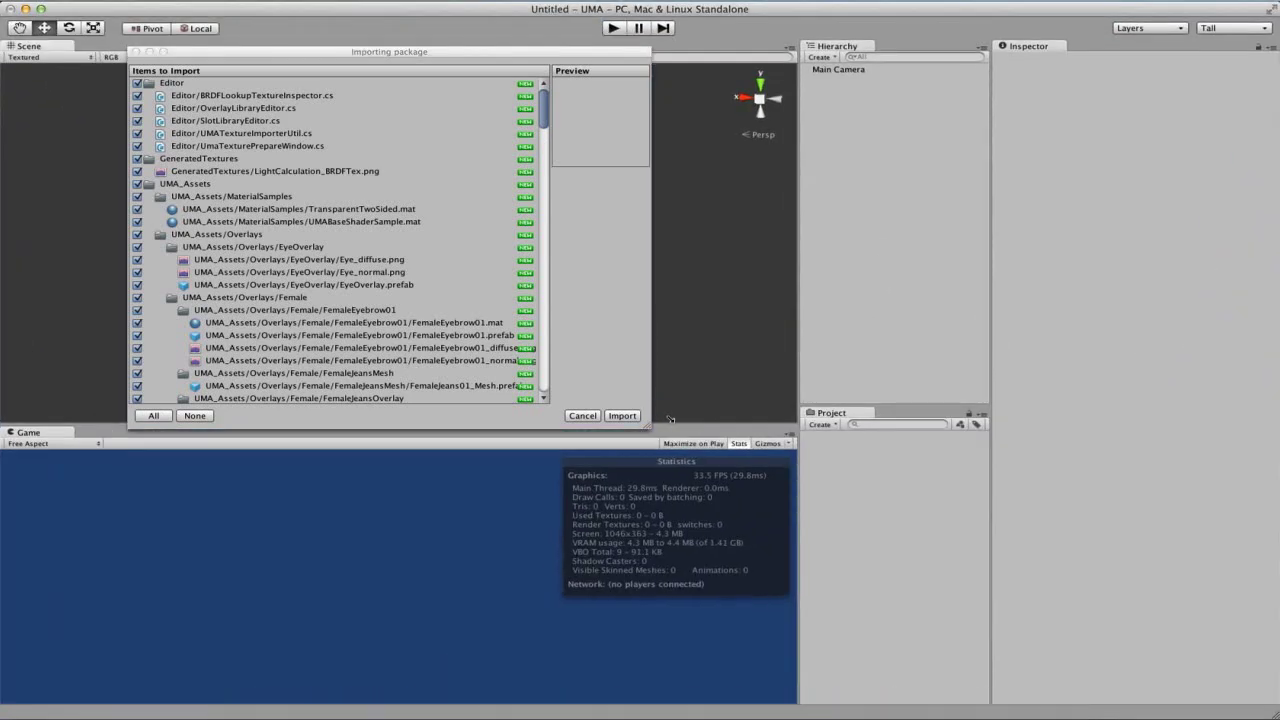
left_click(630, 416)
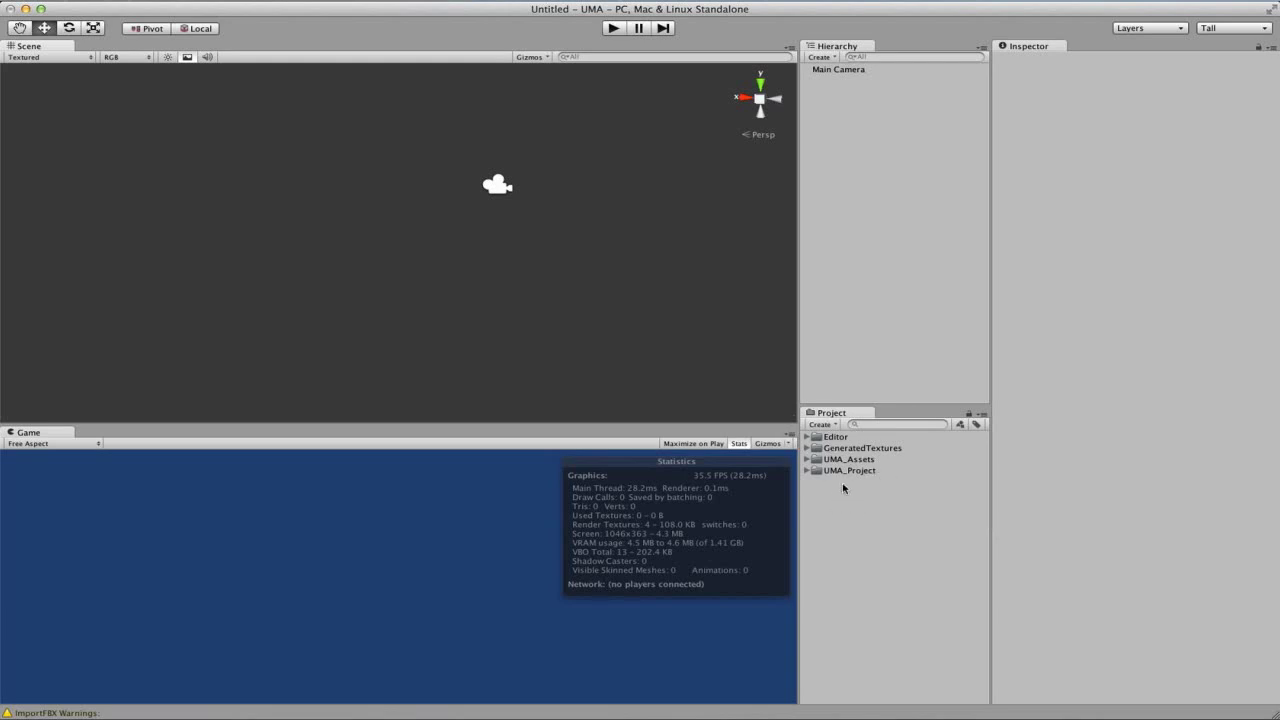
Step: Open the Scene01 scene from the Scenes folder of UMA_Project
left_click(808, 473)
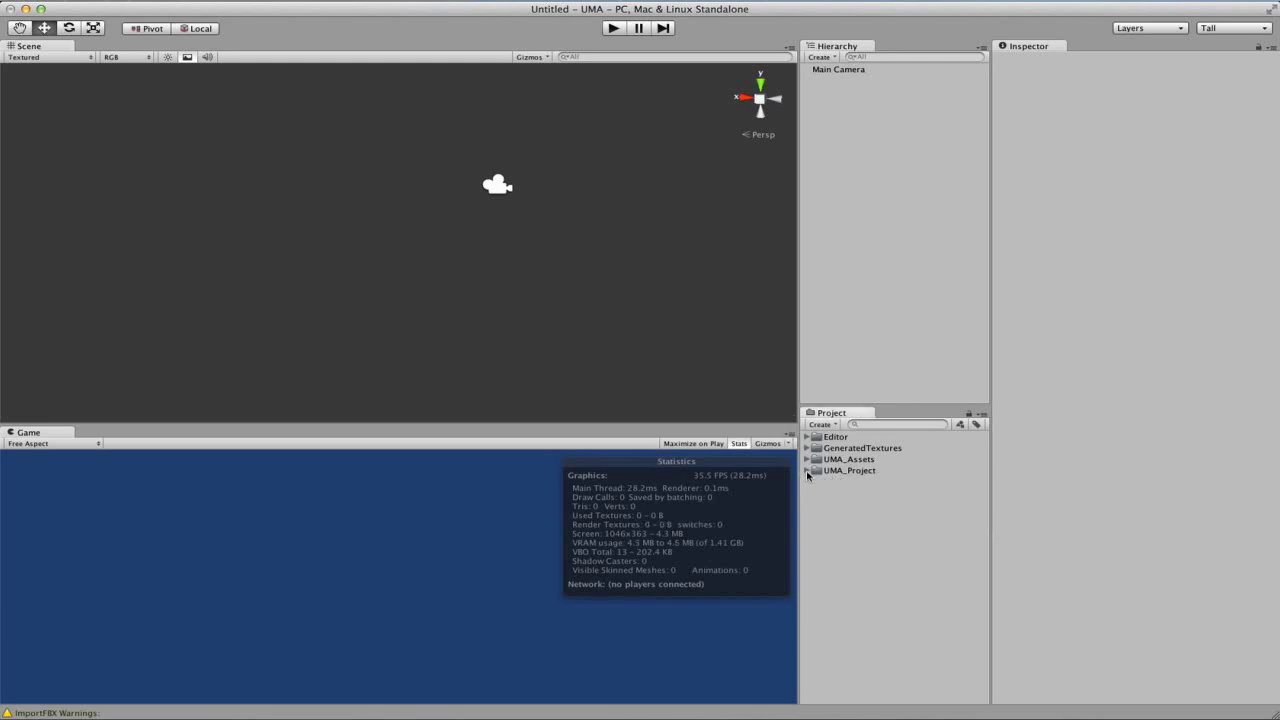
left_click(807, 471)
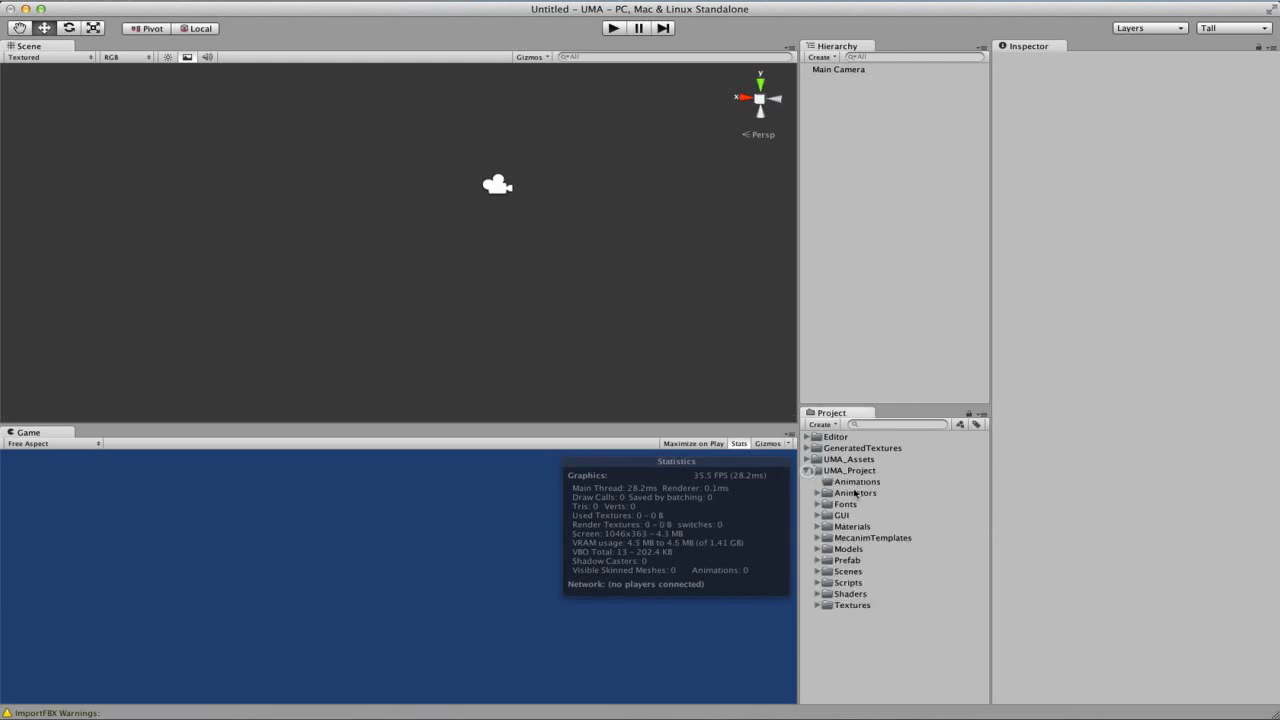
left_click(817, 572)
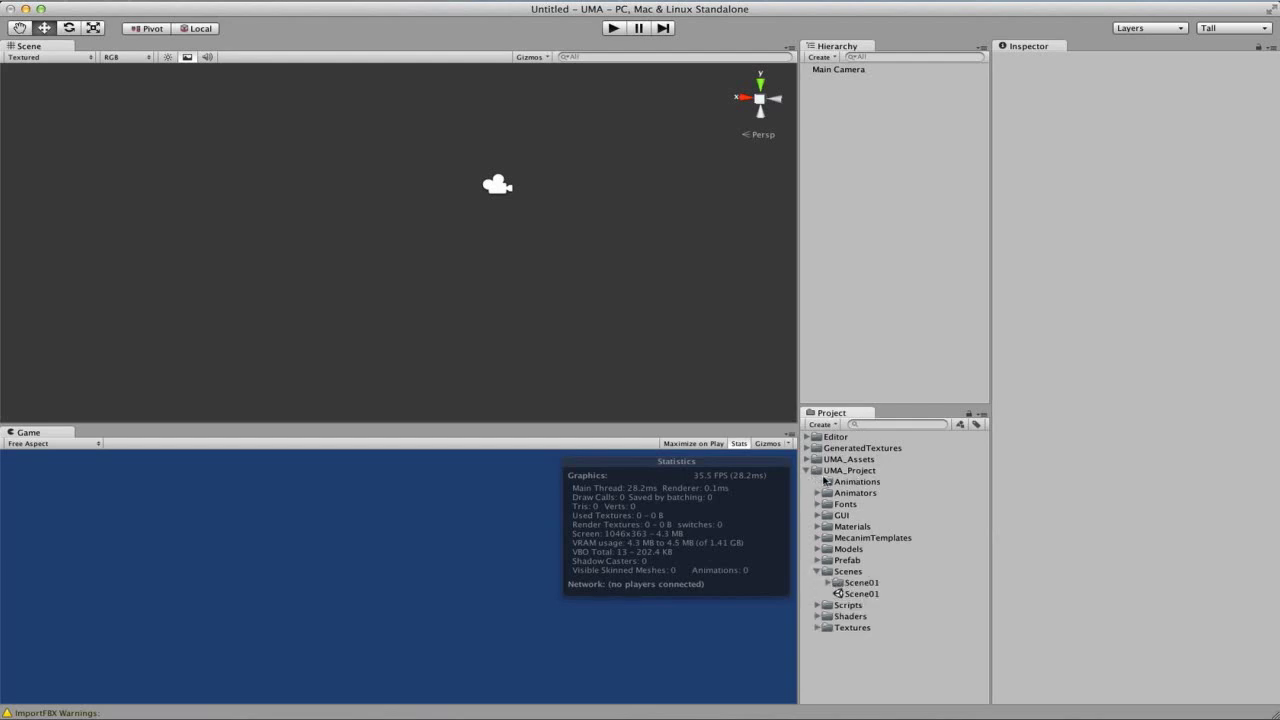
double_click(858, 594)
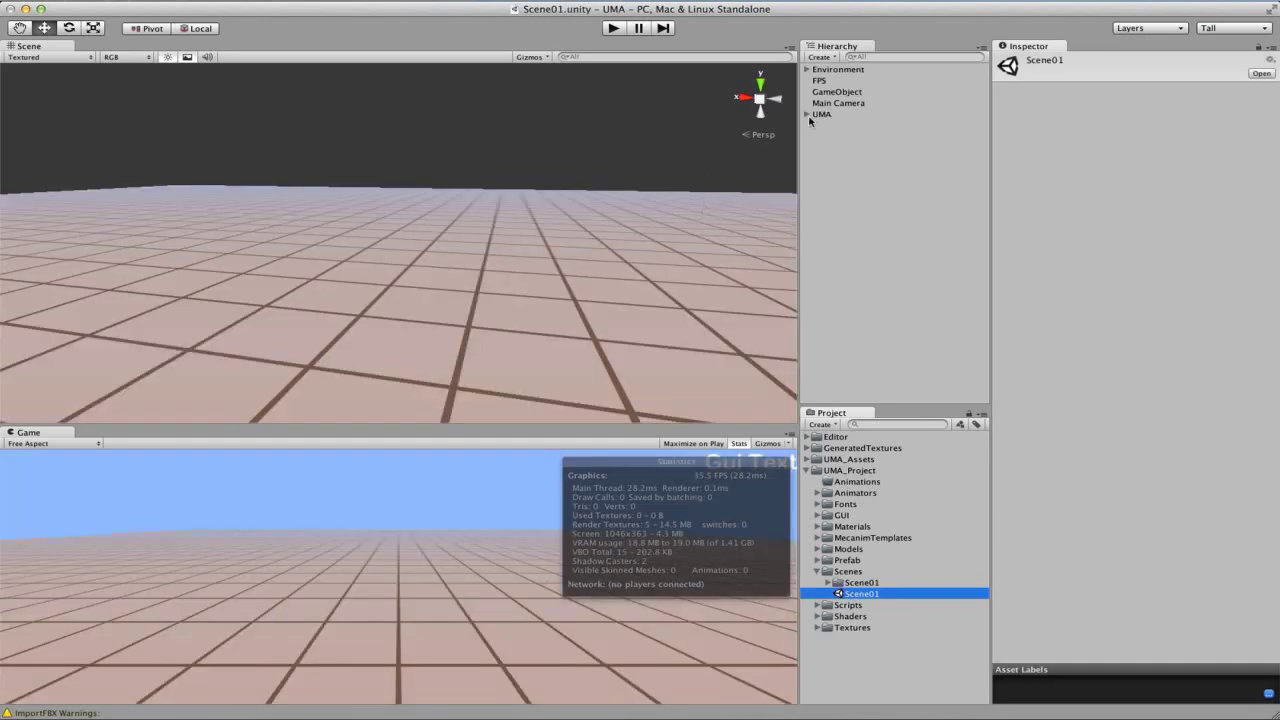
Step: Inspect the components of OverlayLibrary, SlotLibrary, UMACrowd, UMACustomization and UMAGenerator under the UMA object
left_click(807, 115)
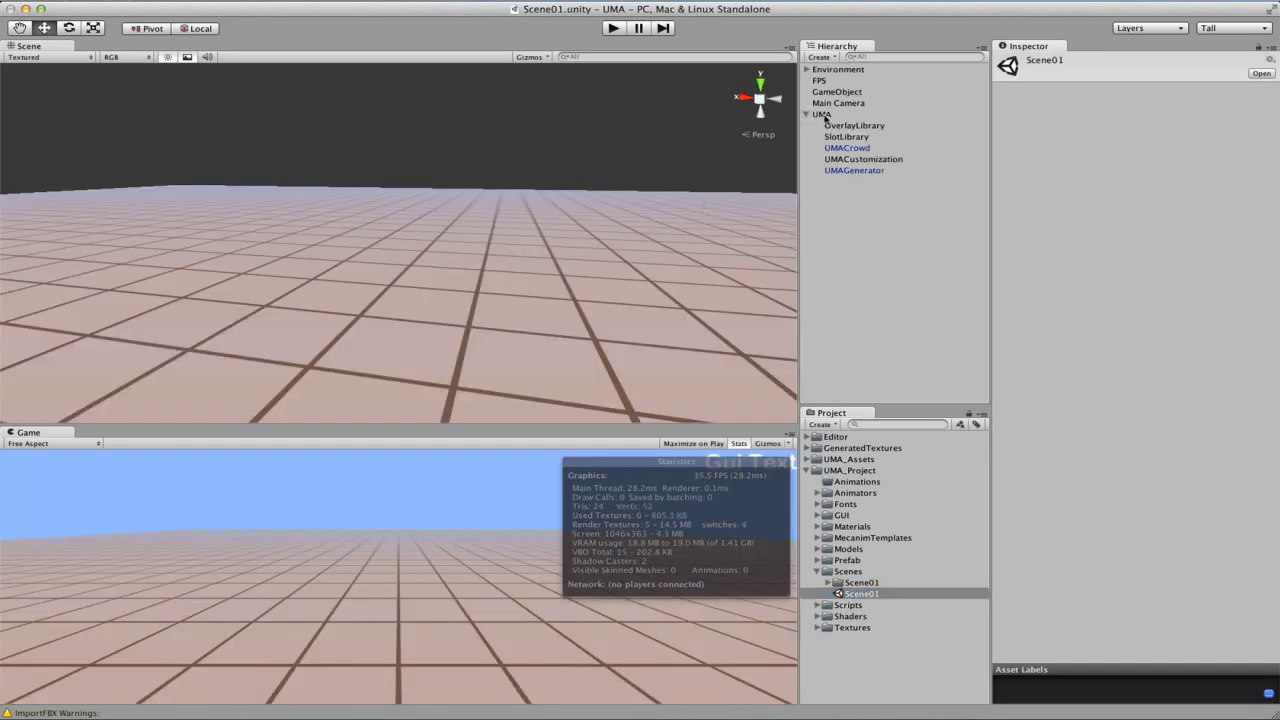
left_click(846, 126)
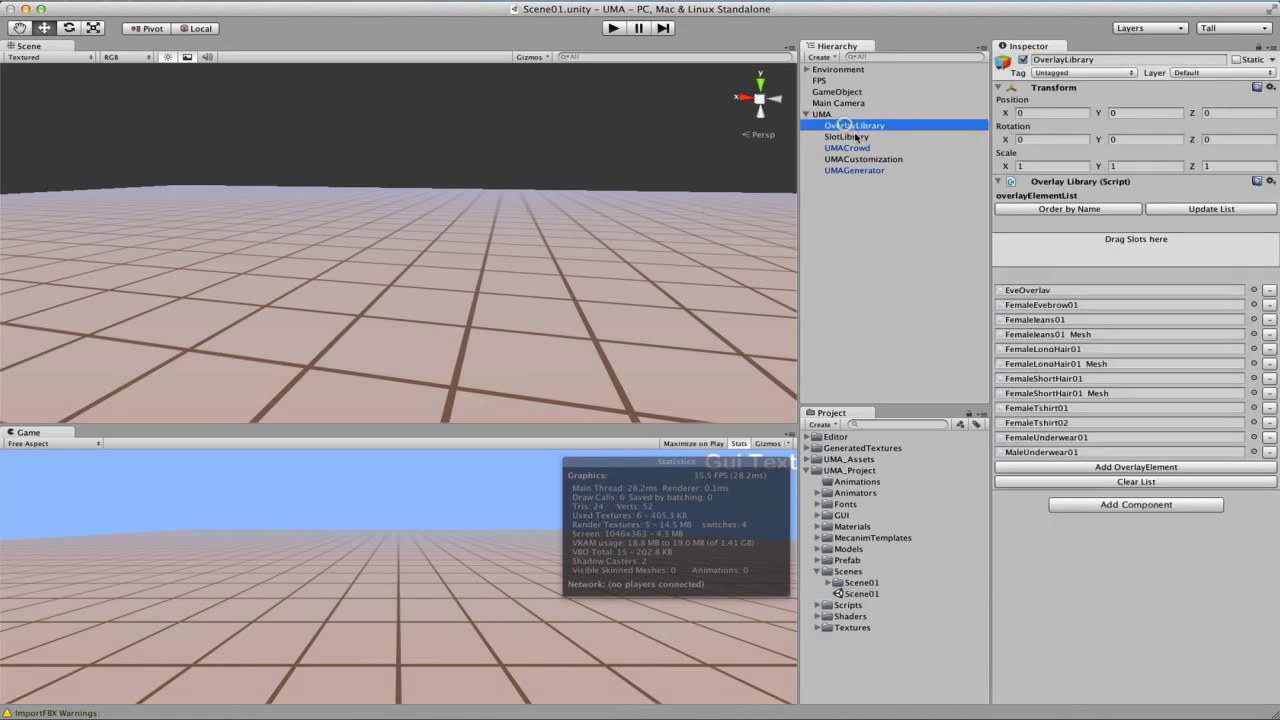
left_click(848, 136)
left_click(861, 148)
left_click(862, 159)
left_click(857, 170)
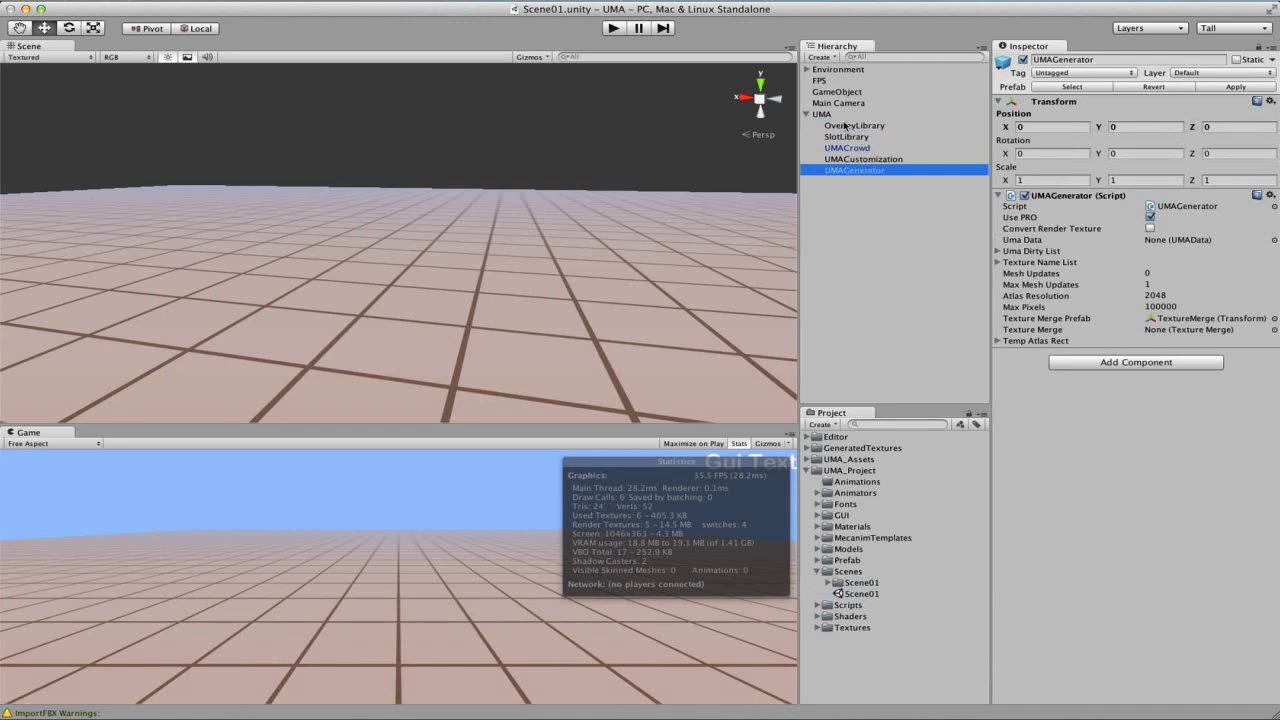
left_click(860, 200)
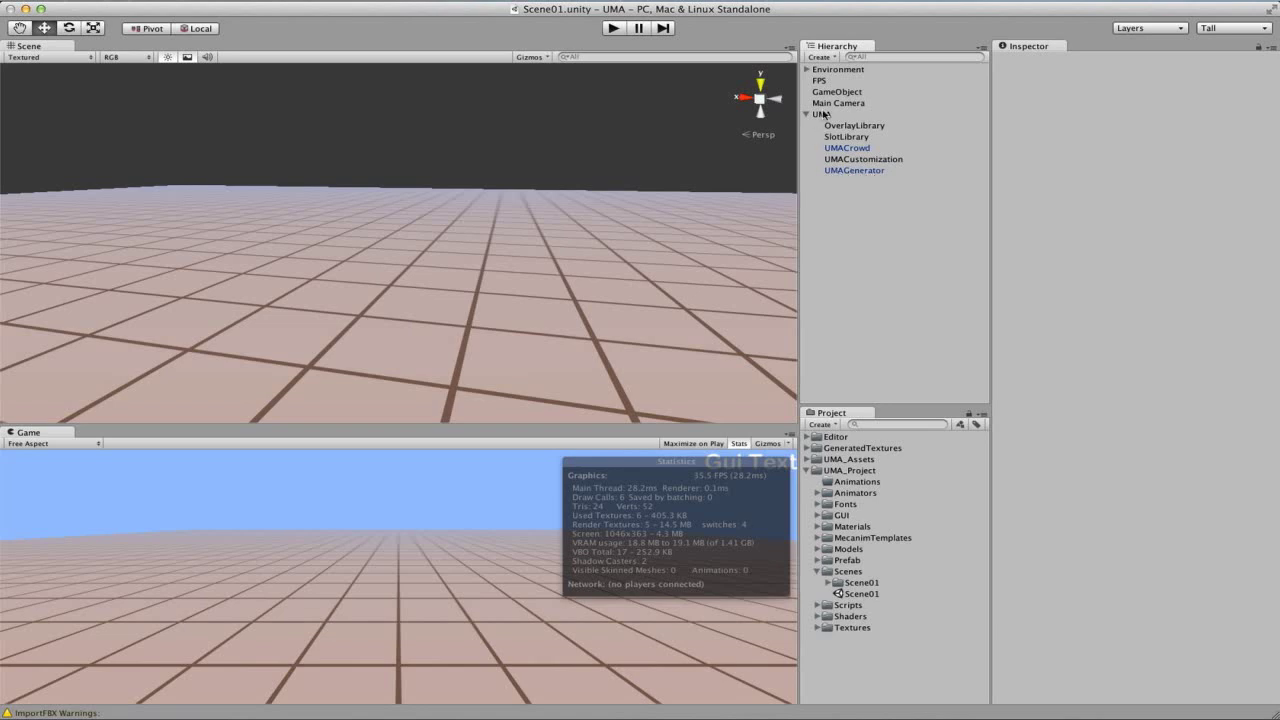
Step: Switch the Use PRO option of UMAGenerator off and back on
left_click(840, 171)
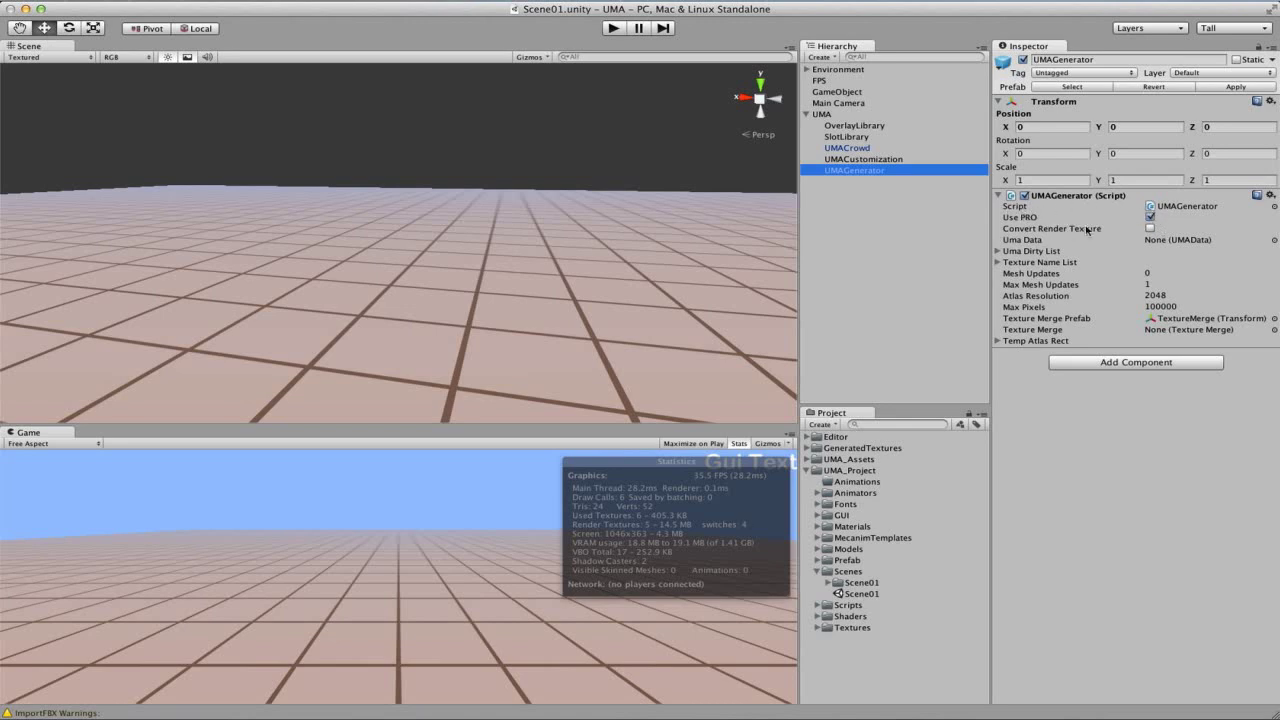
left_click(1150, 216)
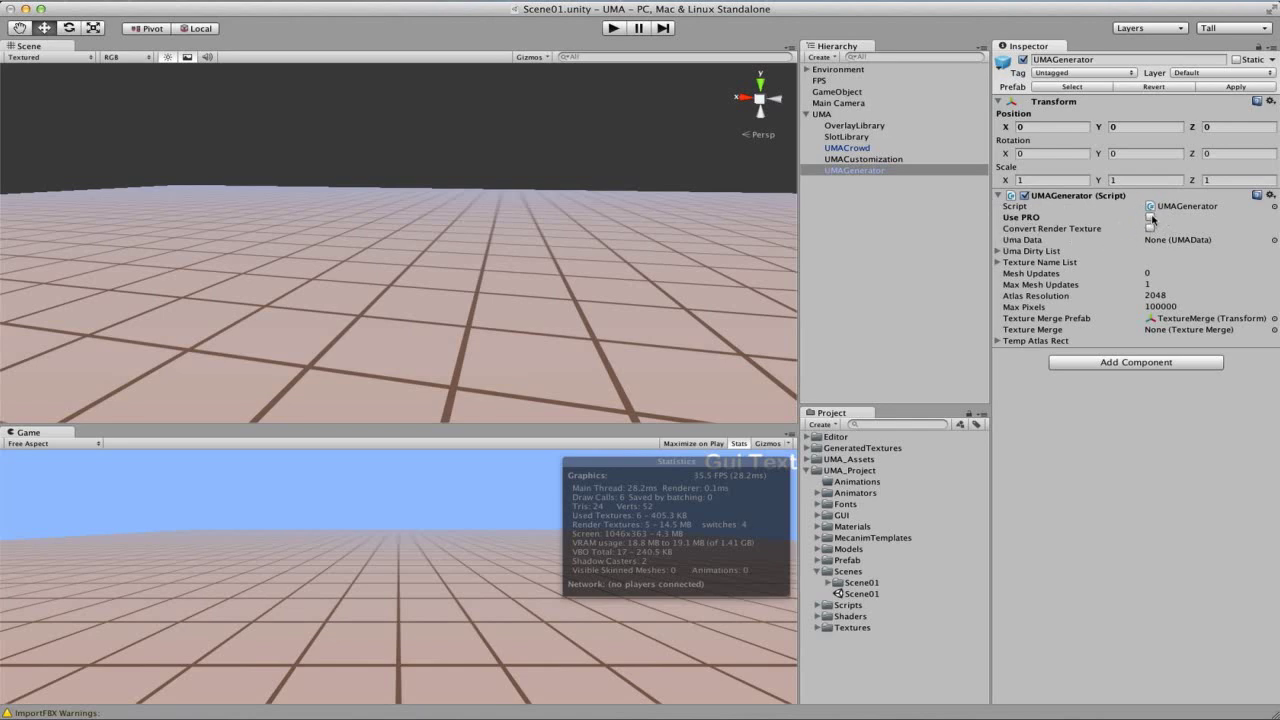
left_click(1150, 217)
Step: Examine the LightProbes object of the Environment group in the scene
left_click(807, 70)
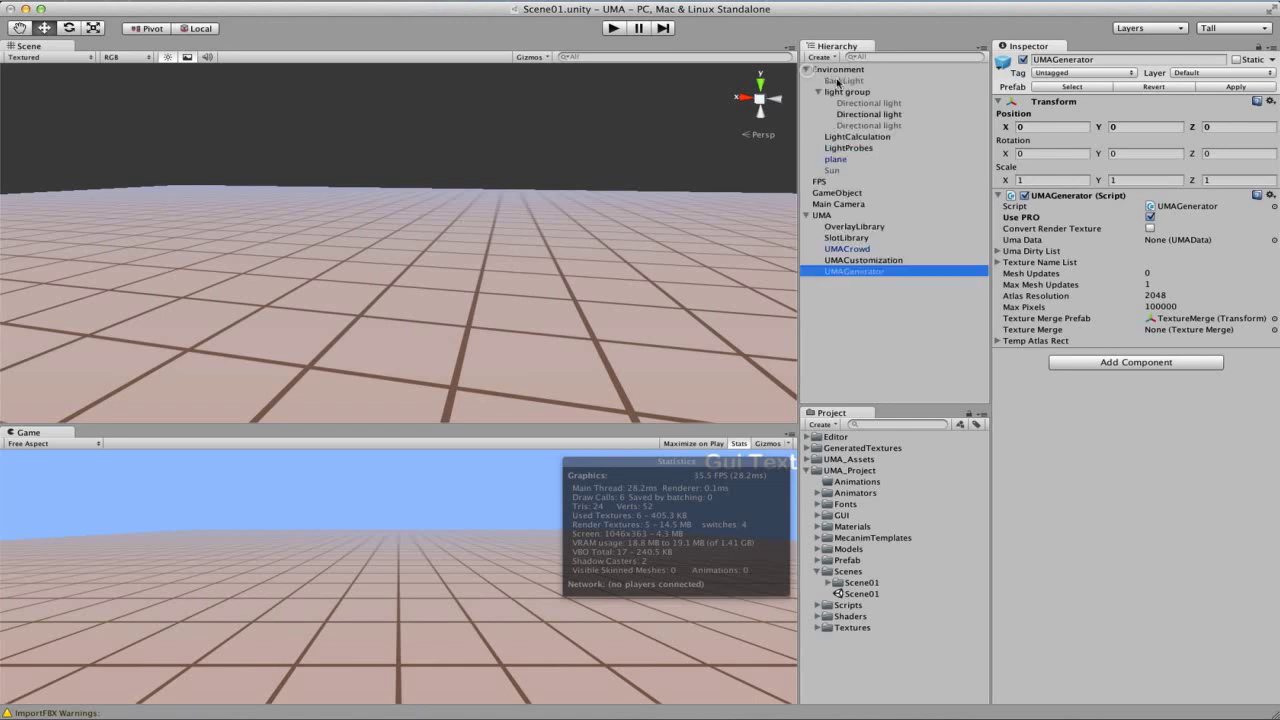
left_click(848, 148)
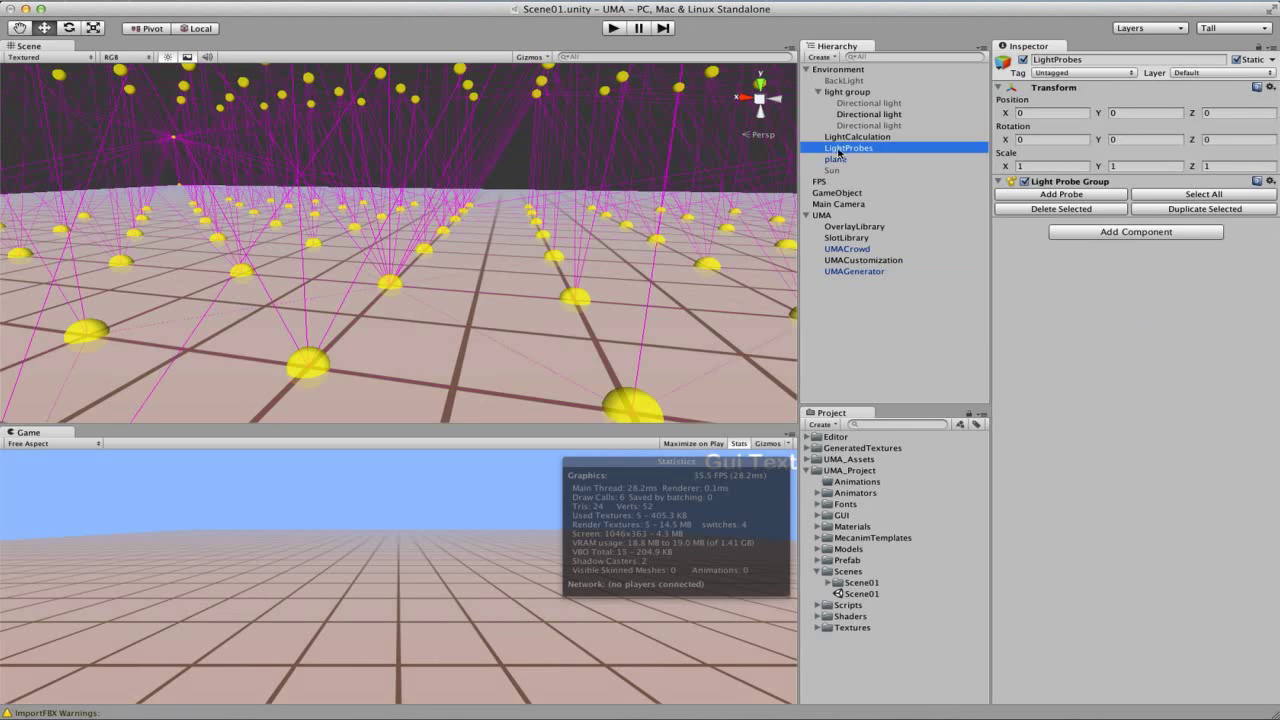
left_click_drag(519, 179, 560, 194, "alt")
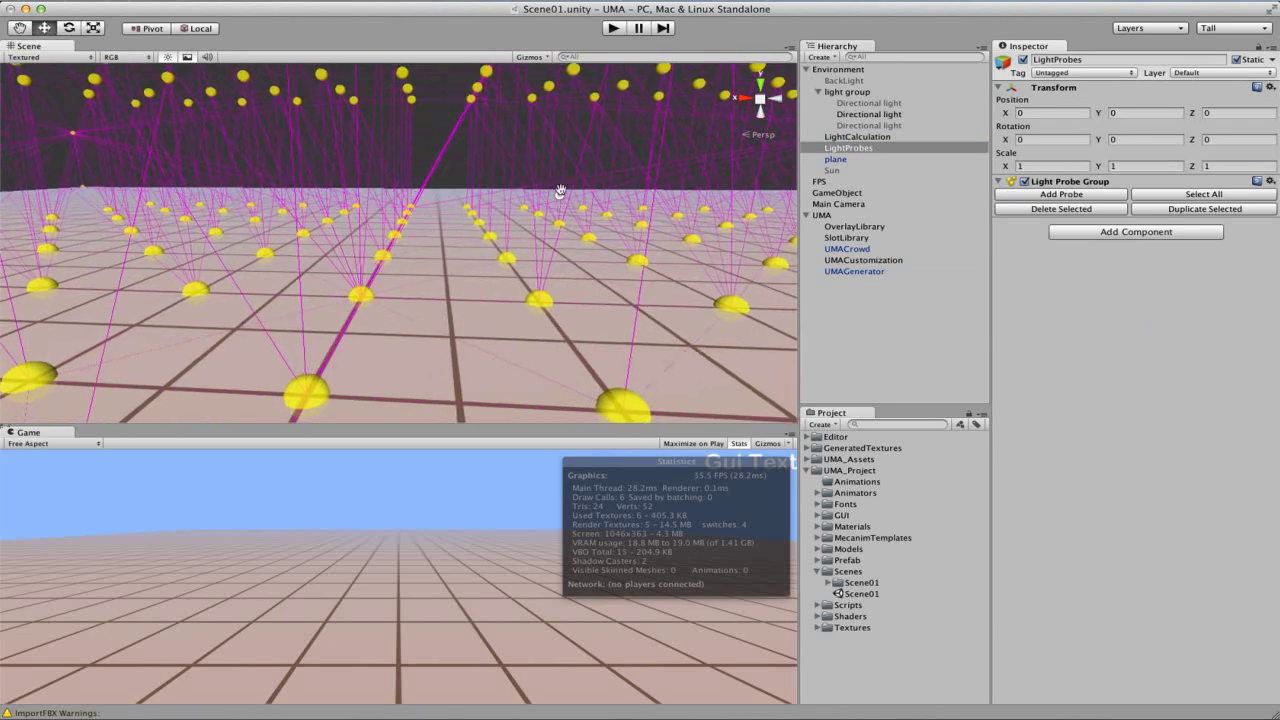
Step: Review the settings of the first two directional lights in the Environment's light group, then collapse the group and clear the selection
left_click(846, 103)
left_click(866, 114)
left_click(868, 104)
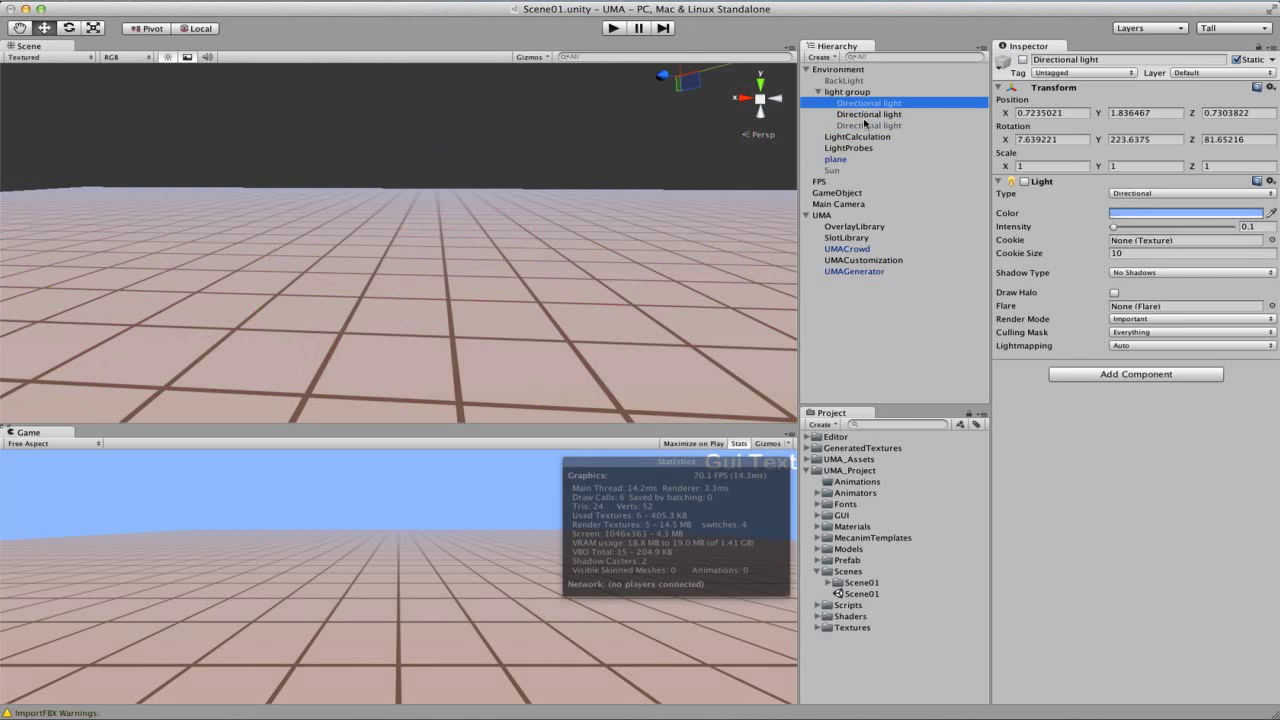
left_click(863, 115)
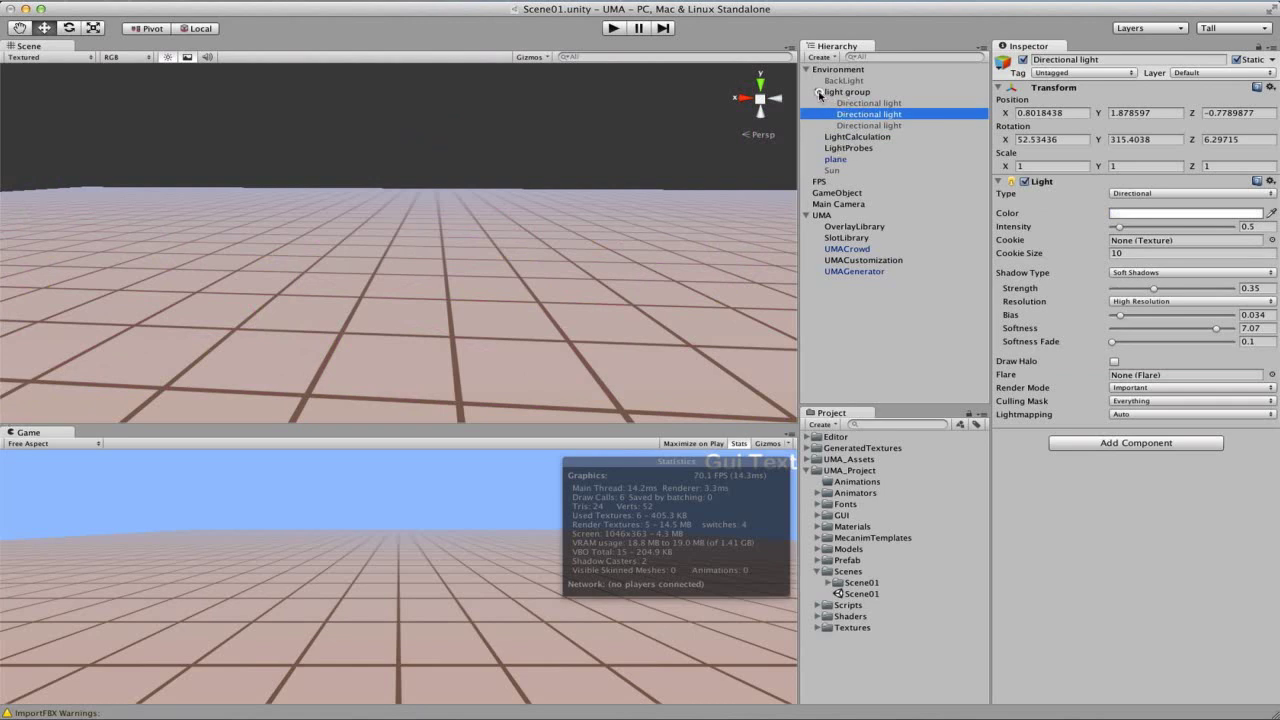
left_click(819, 92)
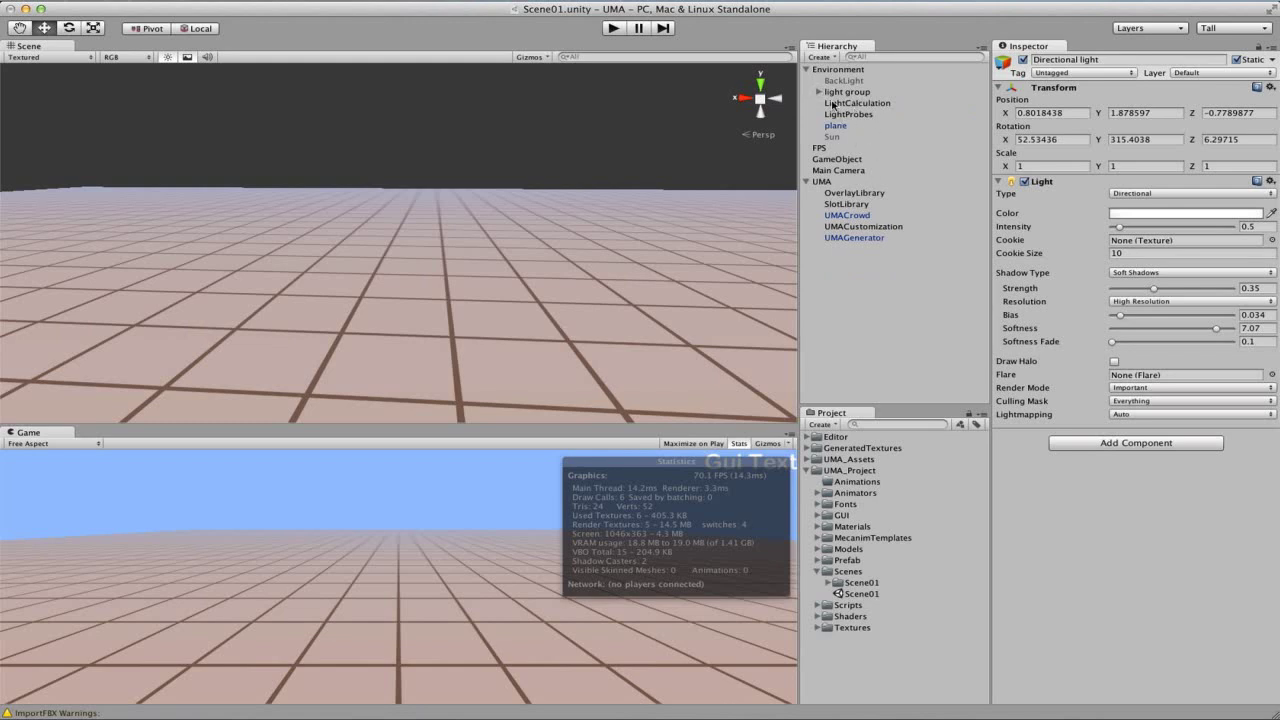
left_click(819, 92)
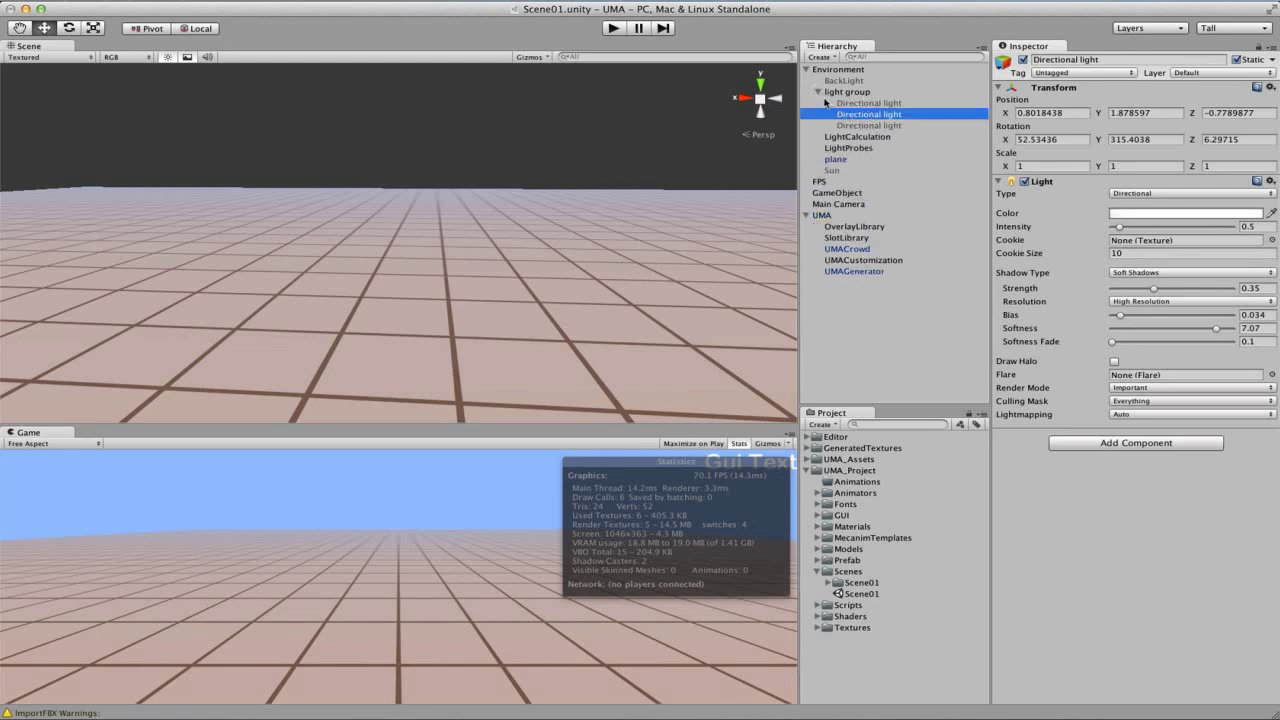
left_click(819, 92)
left_click(845, 272)
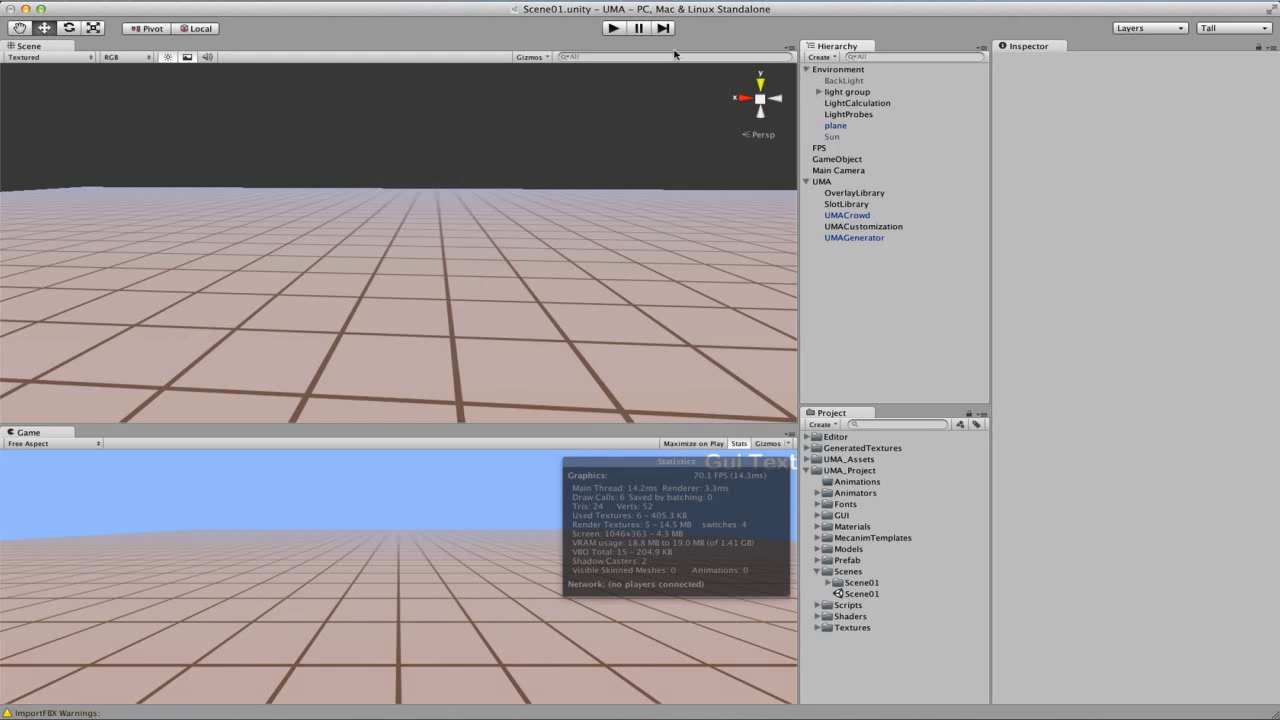
Step: Run Scene01 in play mode and enlarge the Game view to show more of the character sliders
left_click(611, 28)
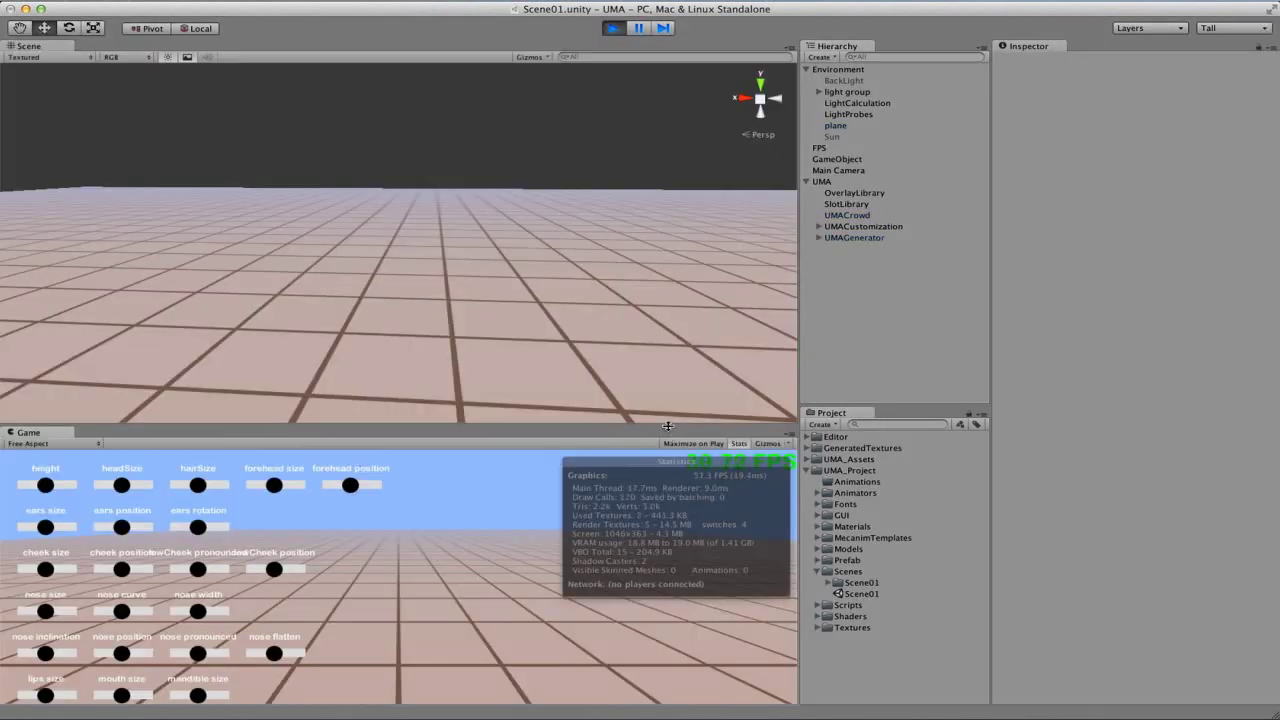
left_click_drag(667, 425, 664, 375)
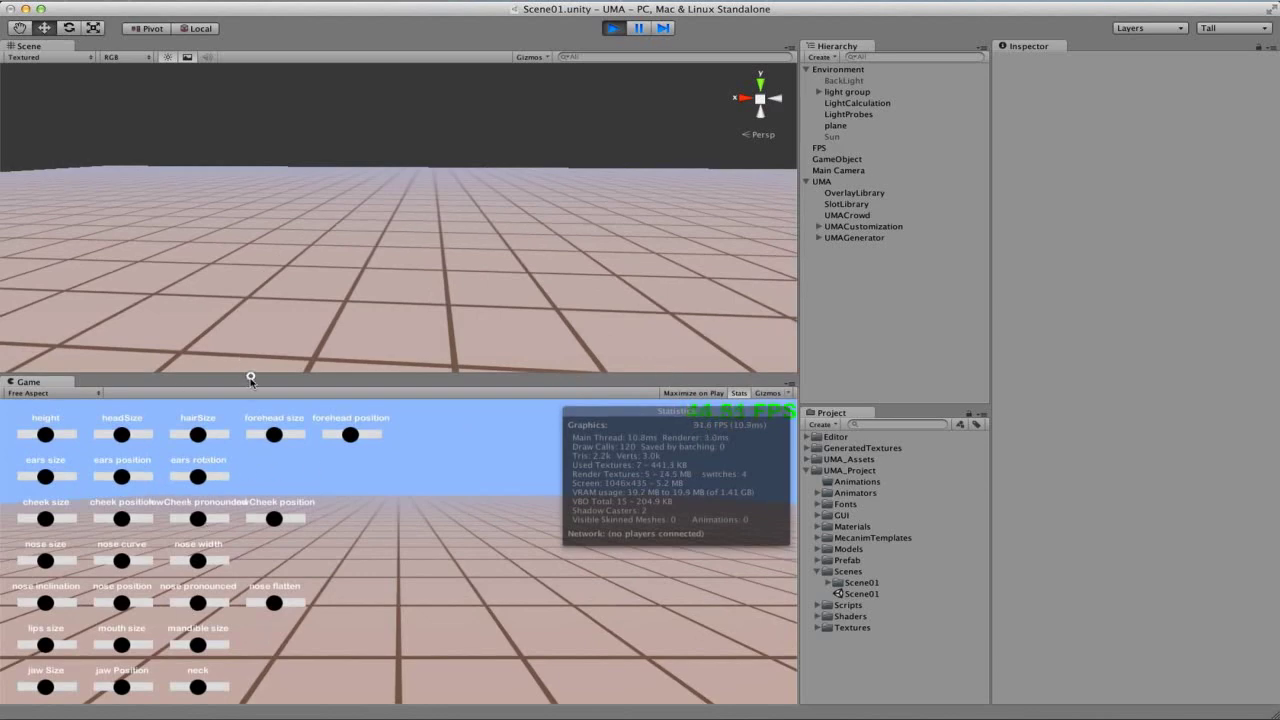
Step: Reduce the height of the Game view slightly and hide its statistics overlay
left_click_drag(250, 378, 260, 405)
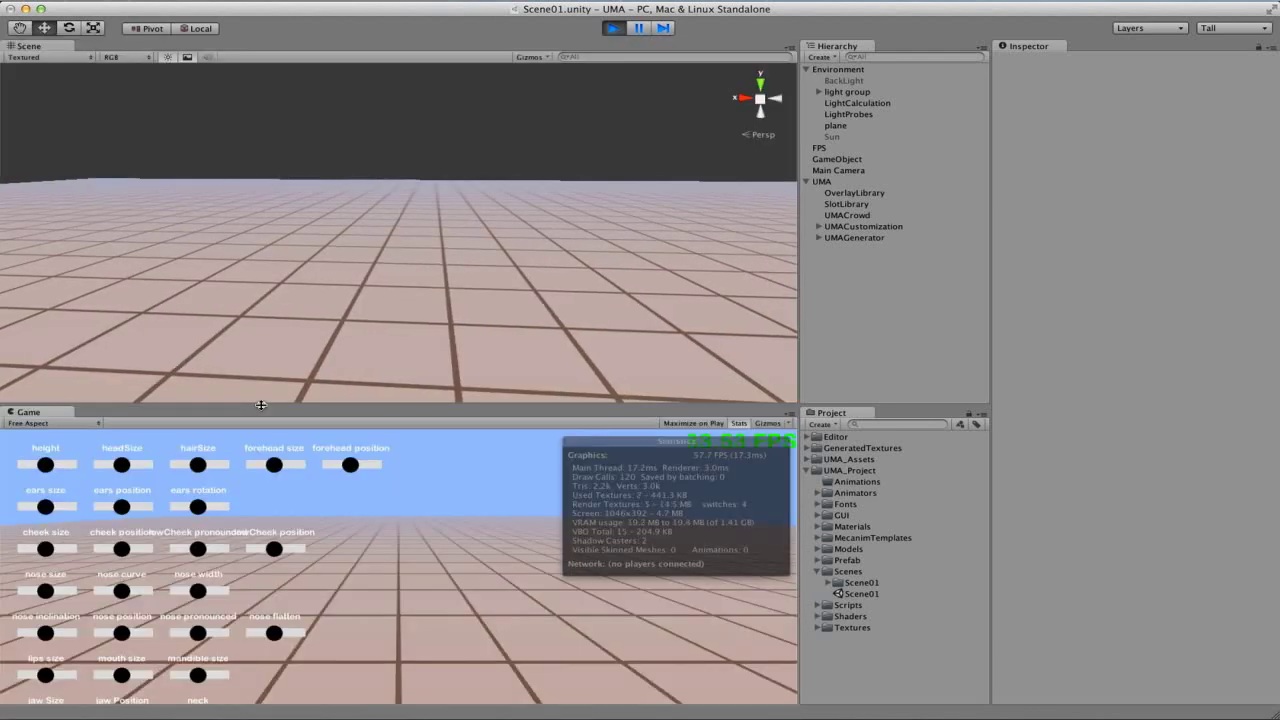
left_click(743, 423)
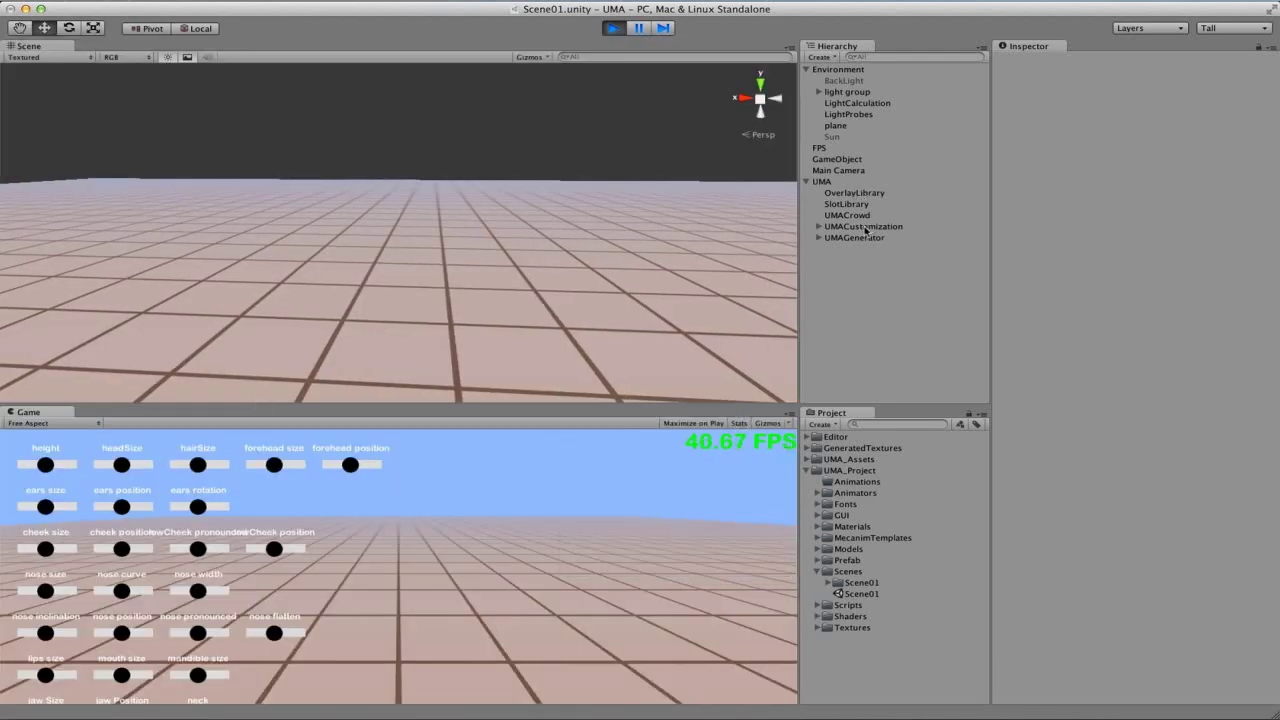
Step: Deactivate the UMACustomization object in the running scene and clear the selection
left_click(866, 227)
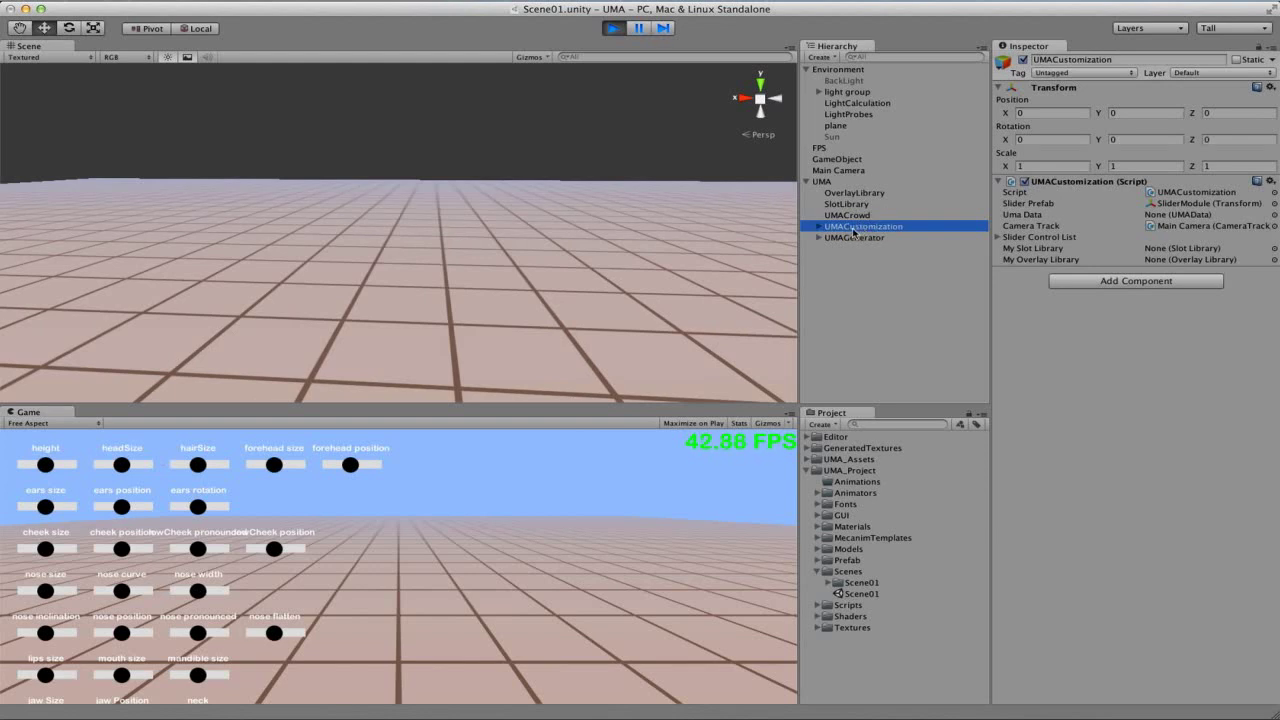
left_click(1023, 60)
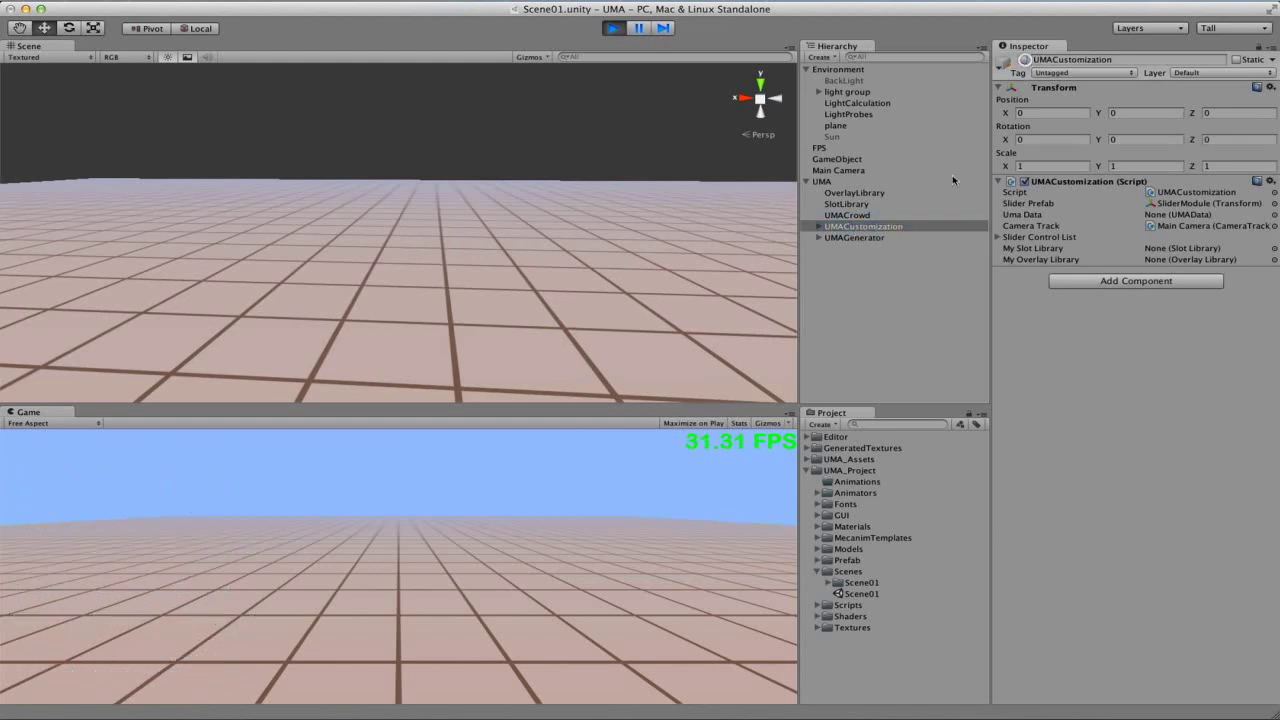
left_click(874, 248)
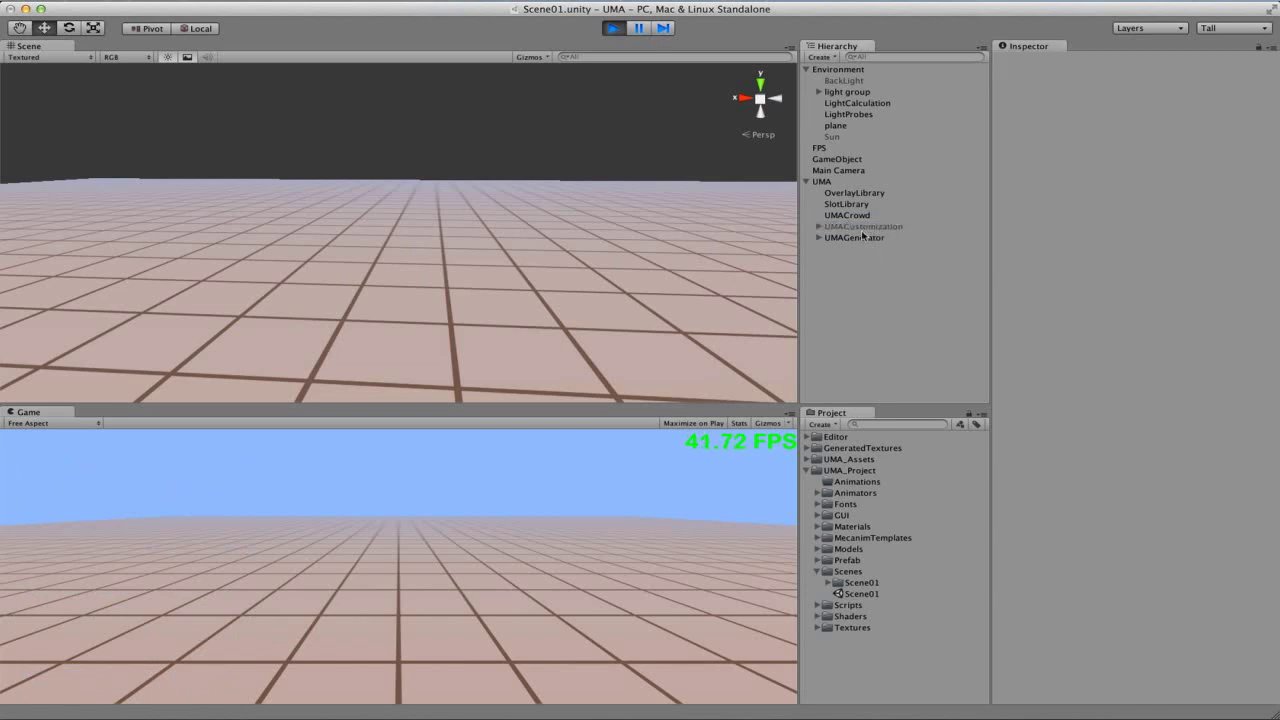
left_click(865, 228)
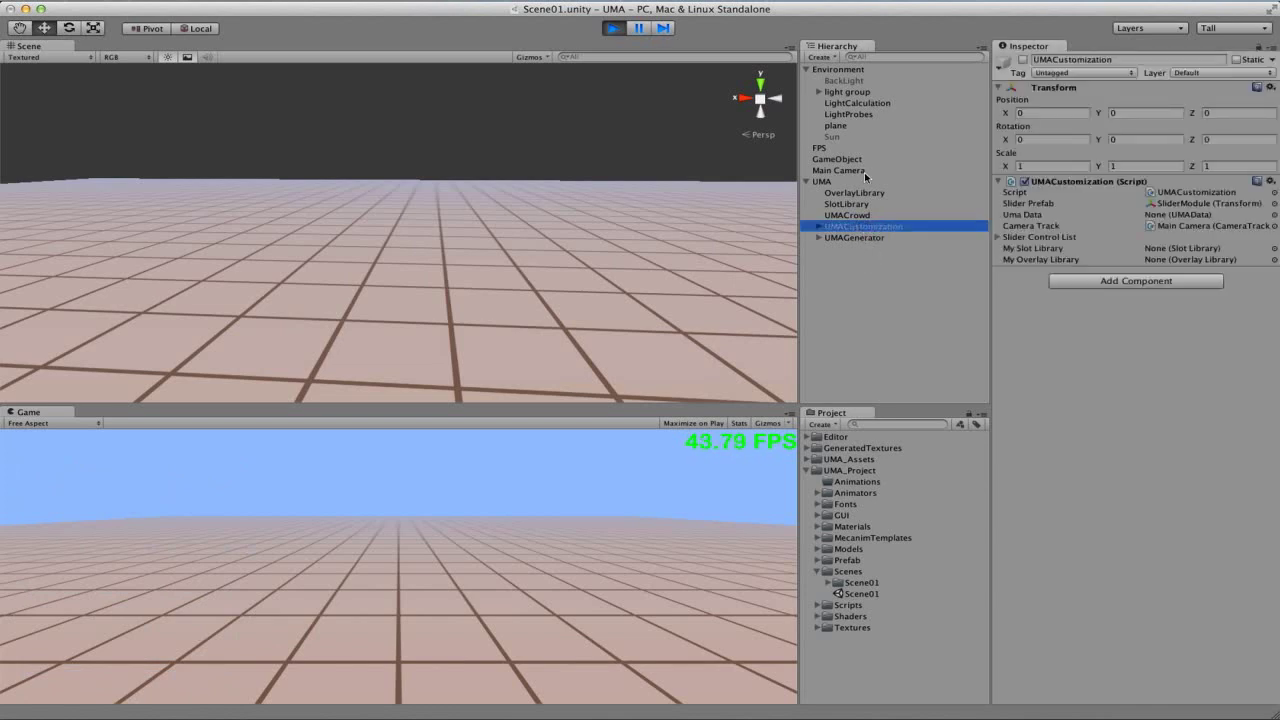
left_click(849, 263)
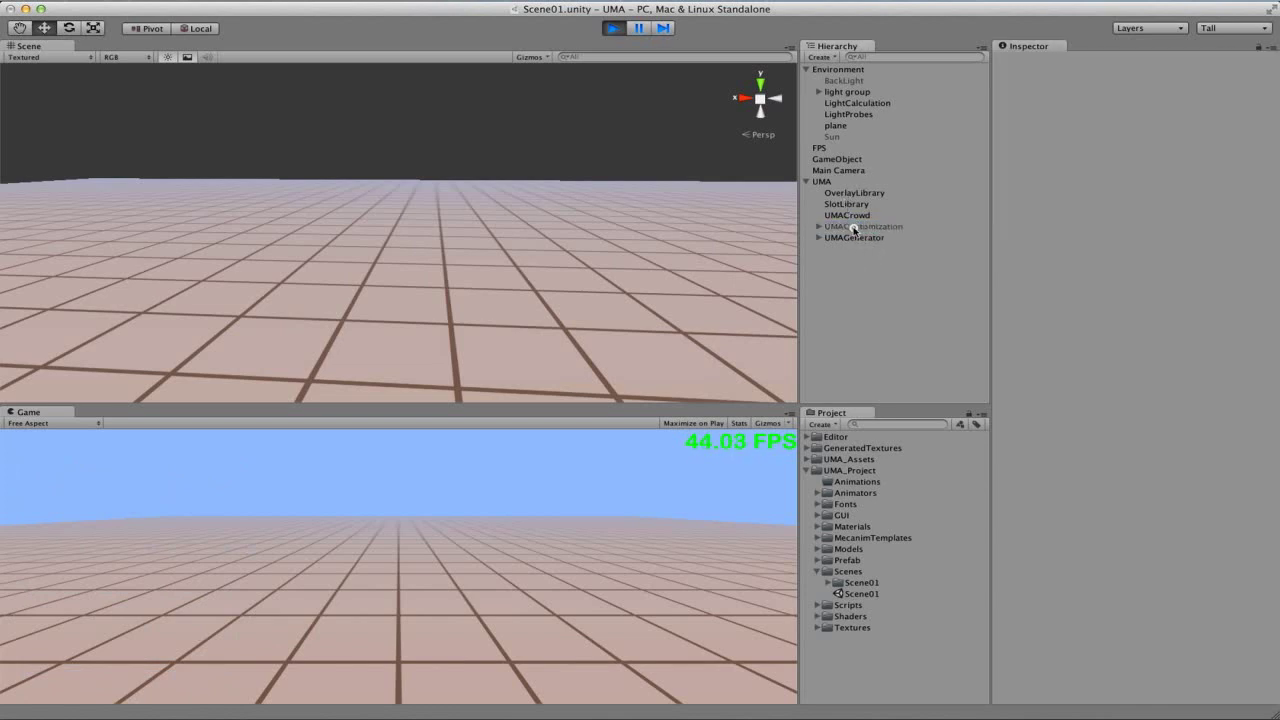
left_click(855, 228)
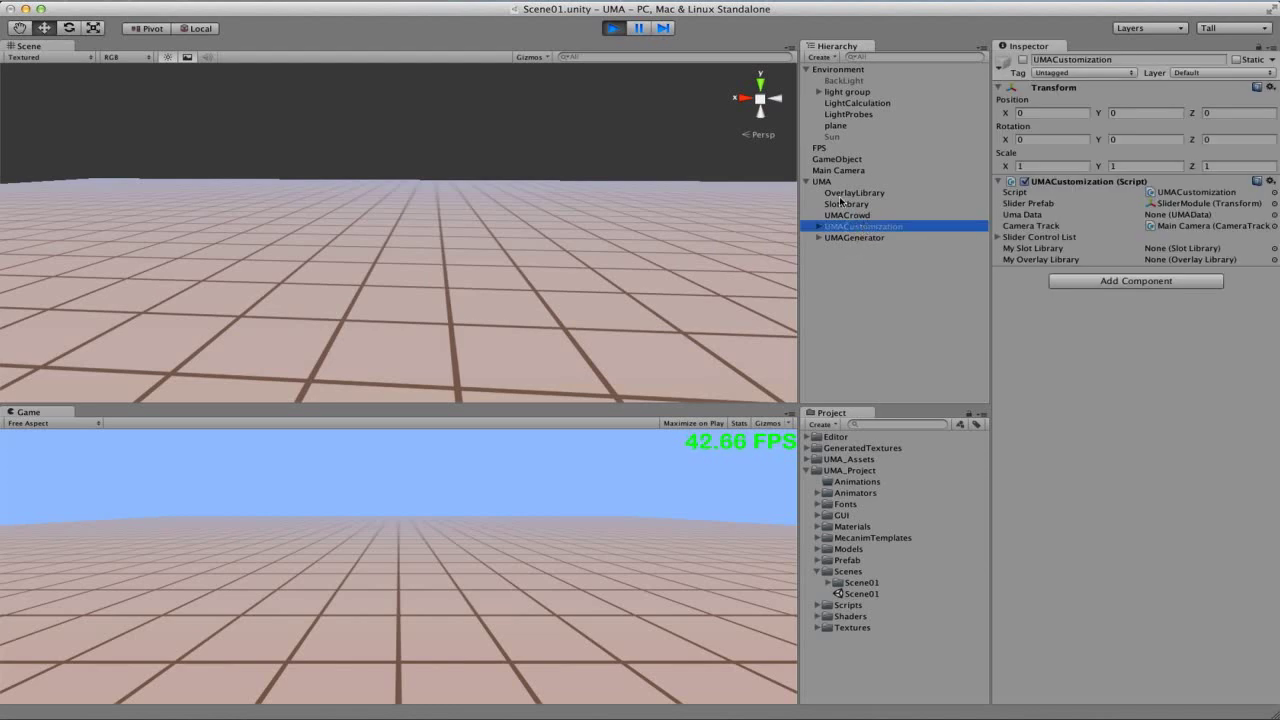
left_click(857, 264)
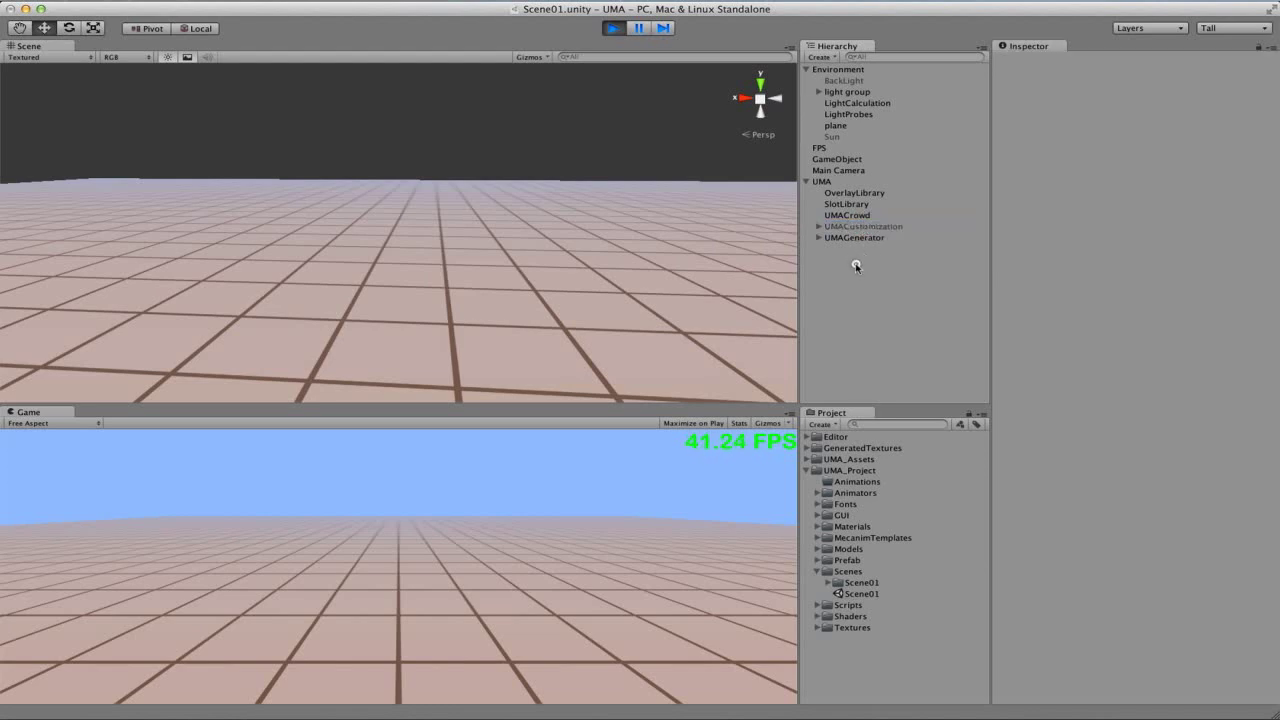
Step: Generate a single random character with the Generate UMA option of UMACrowd
left_click(848, 215)
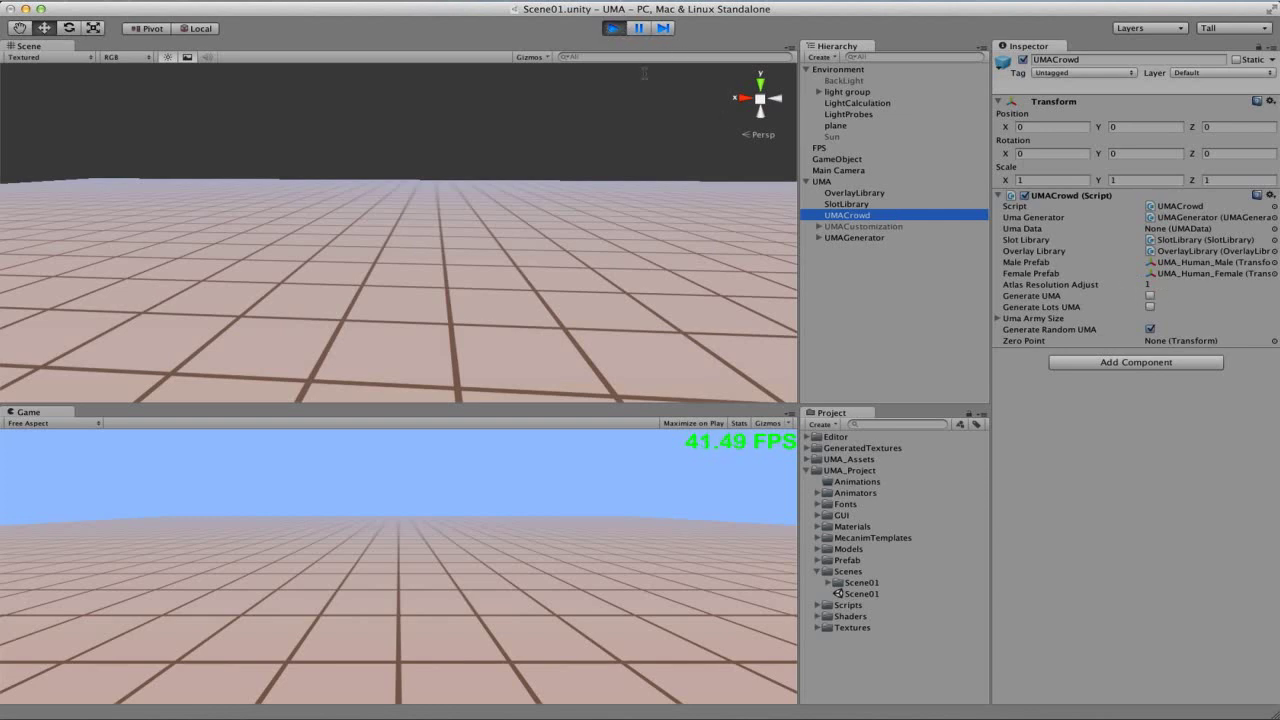
left_click(1149, 296)
left_click(1149, 296)
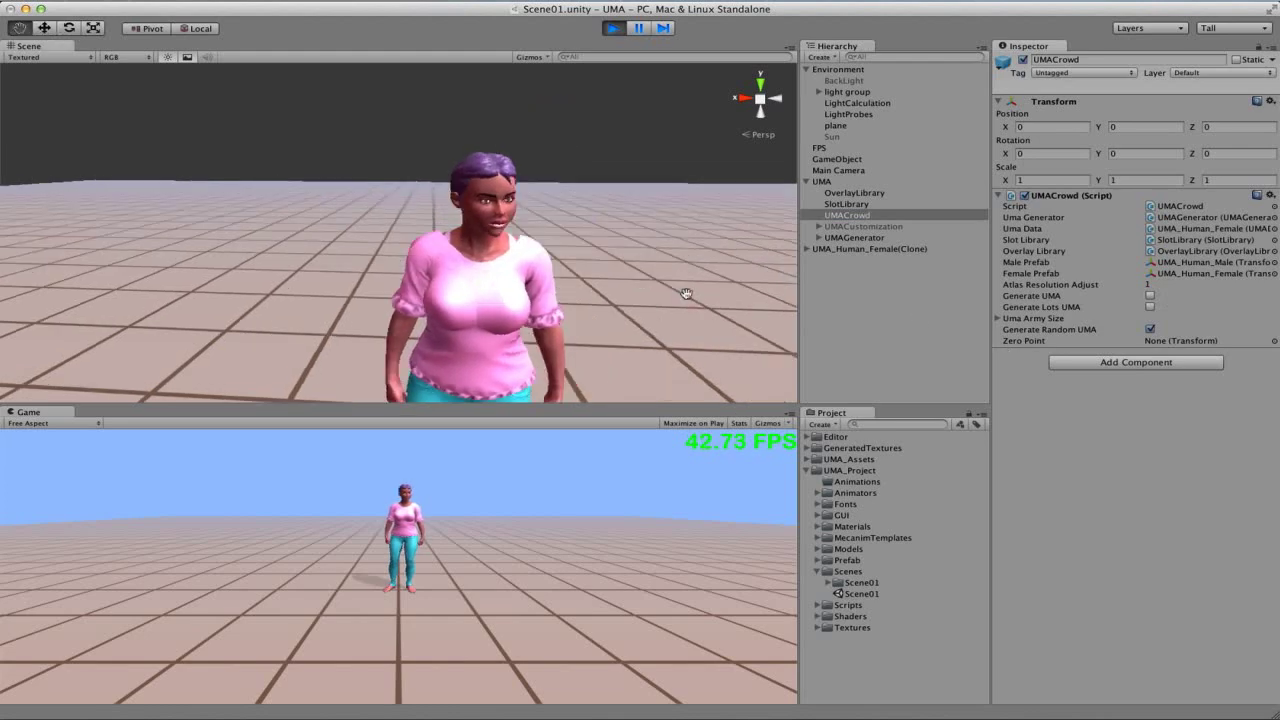
Step: Examine the generated female character in the Scene view, both close up and at full length
left_click_drag(684, 294, 694, 271)
left_click_drag(657, 231, 620, 240, "alt")
right_click_drag(620, 240, 549, 214, "alt")
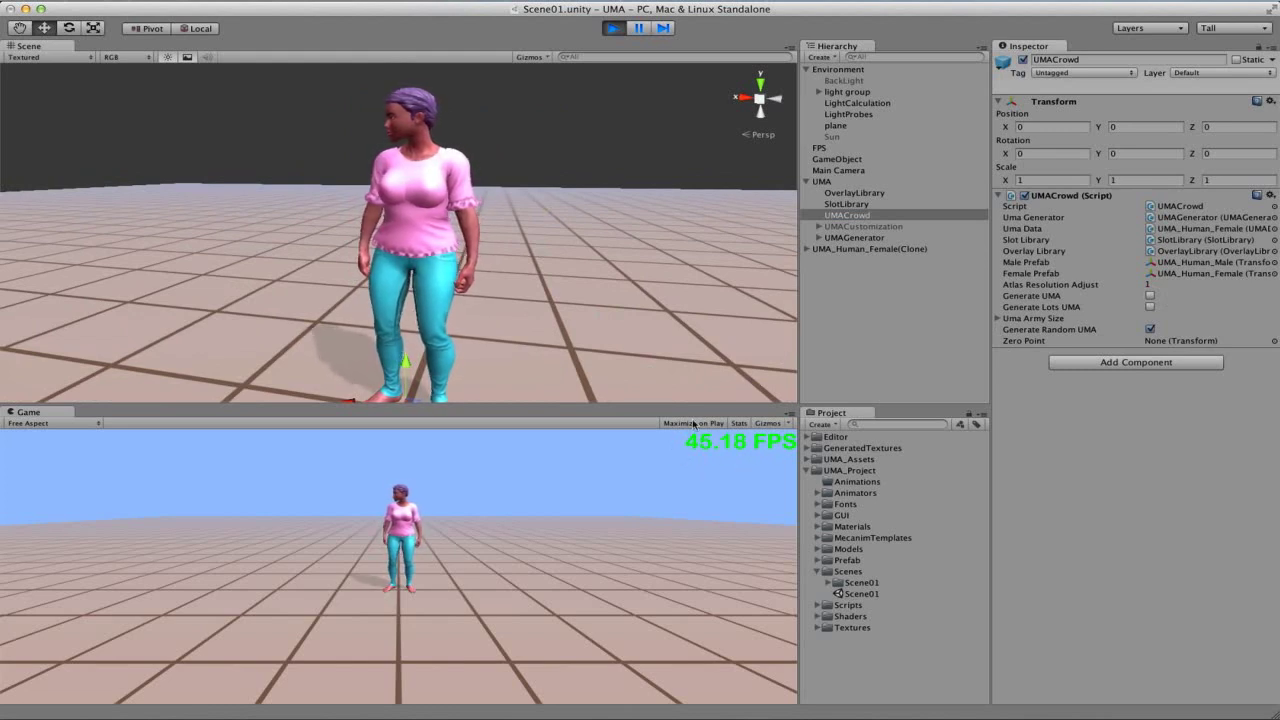
middle_click_drag(560, 314, 518, 278)
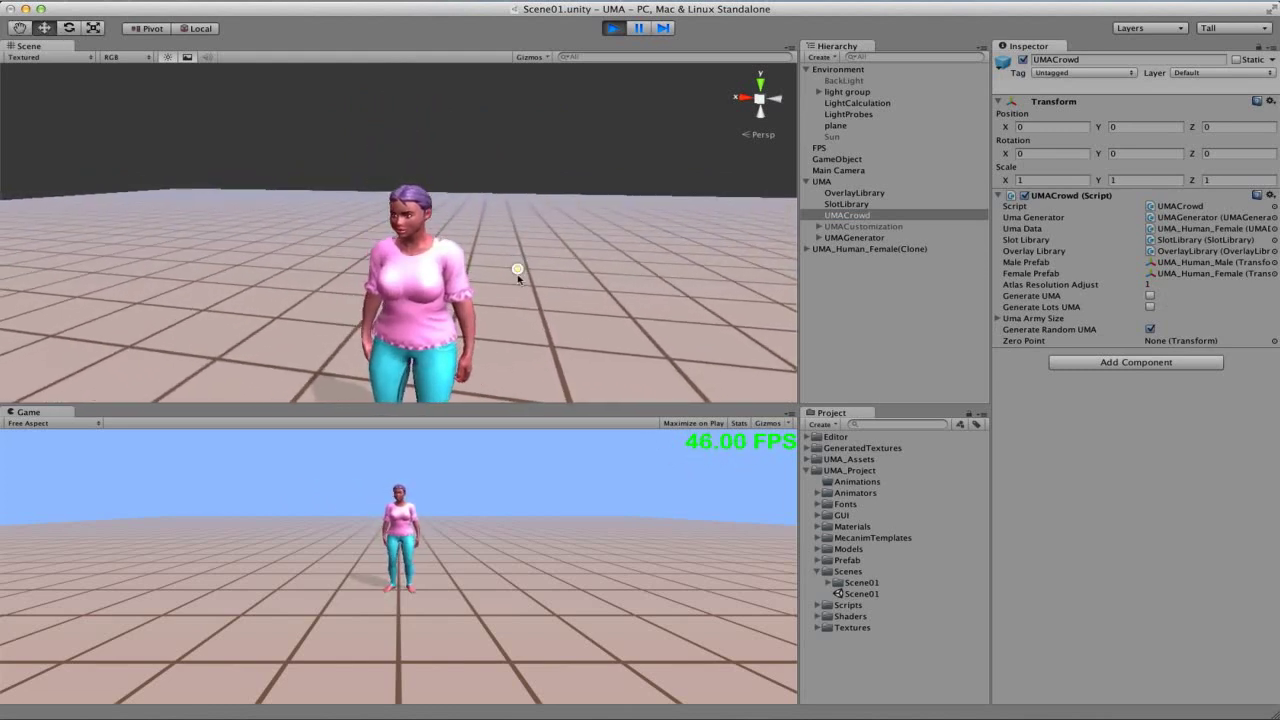
right_click_drag(518, 278, 480, 263, "alt")
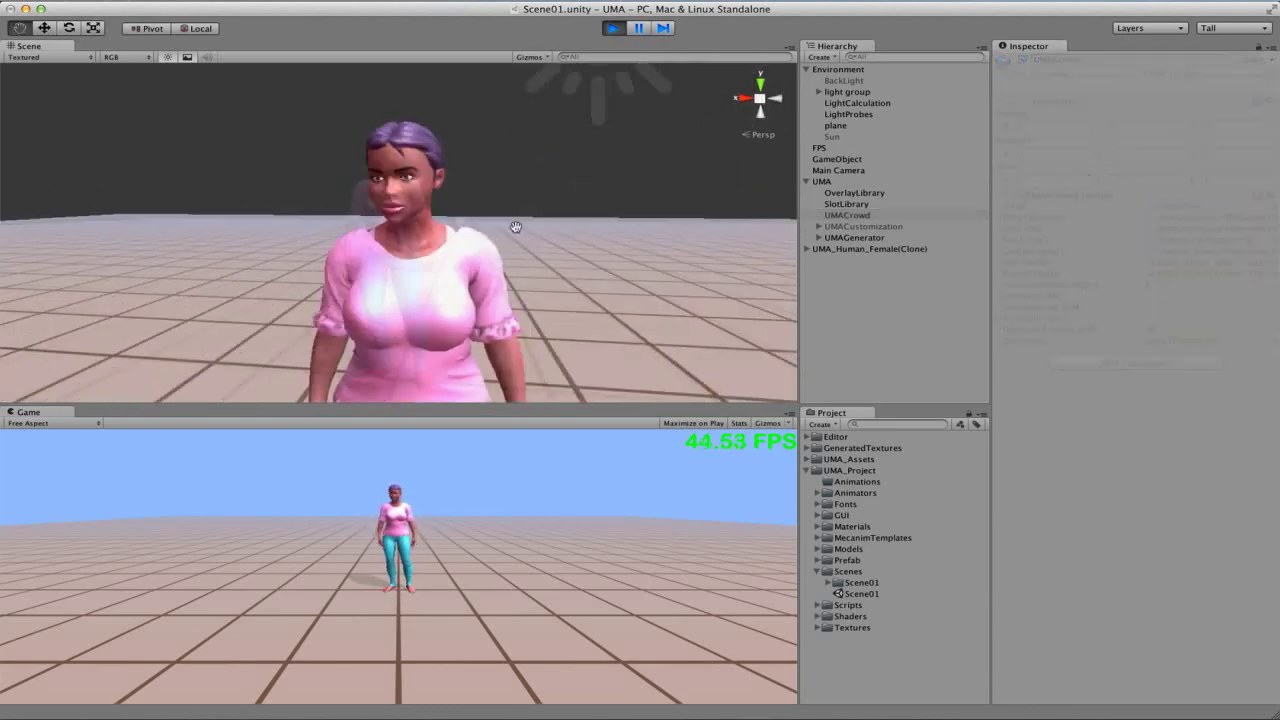
right_click_drag(568, 237, 449, 247, "alt")
middle_click_drag(449, 247, 448, 192)
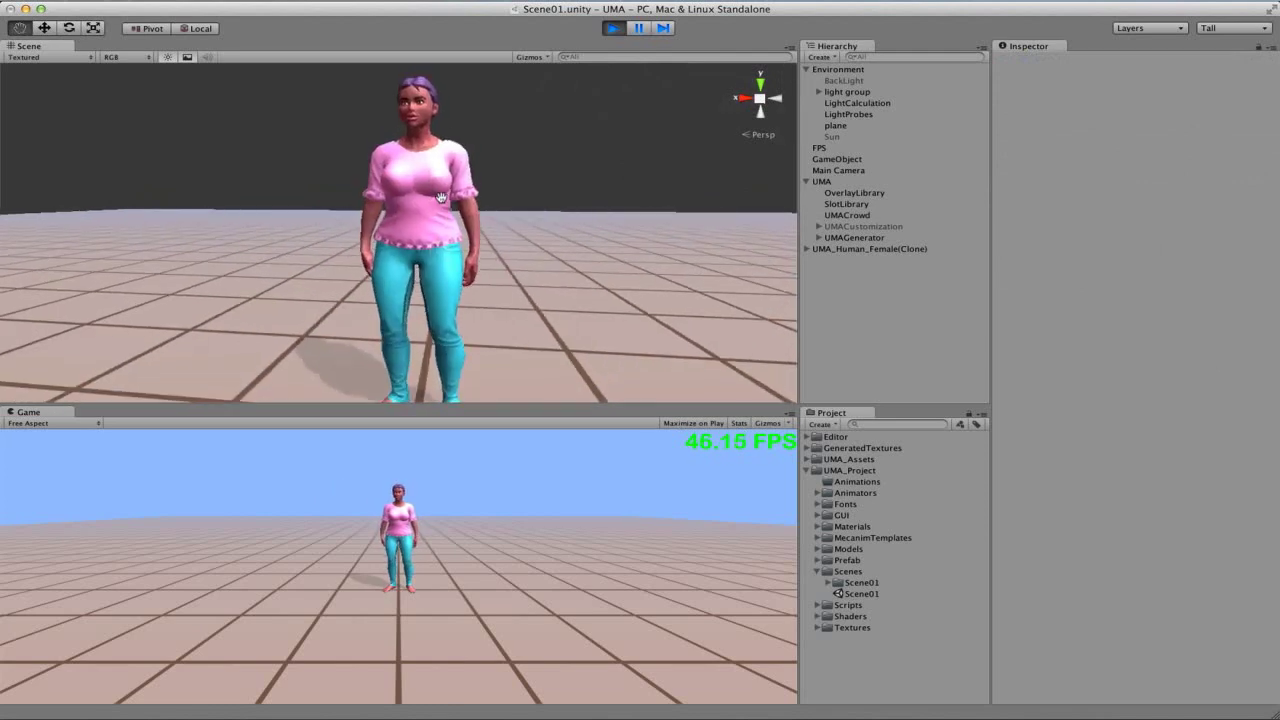
scroll(447, 193, "down", 3)
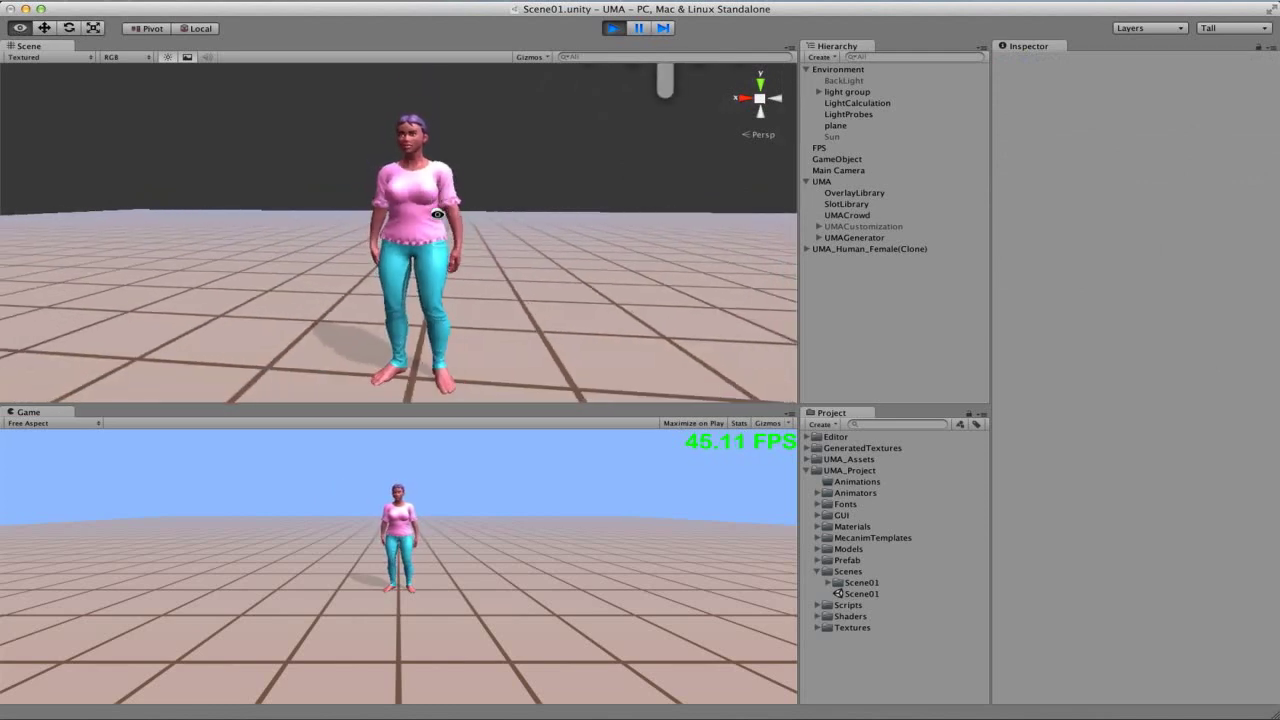
Step: Delete the female character and generate another single random character with UMACrowd, viewing it up close
left_click(865, 248)
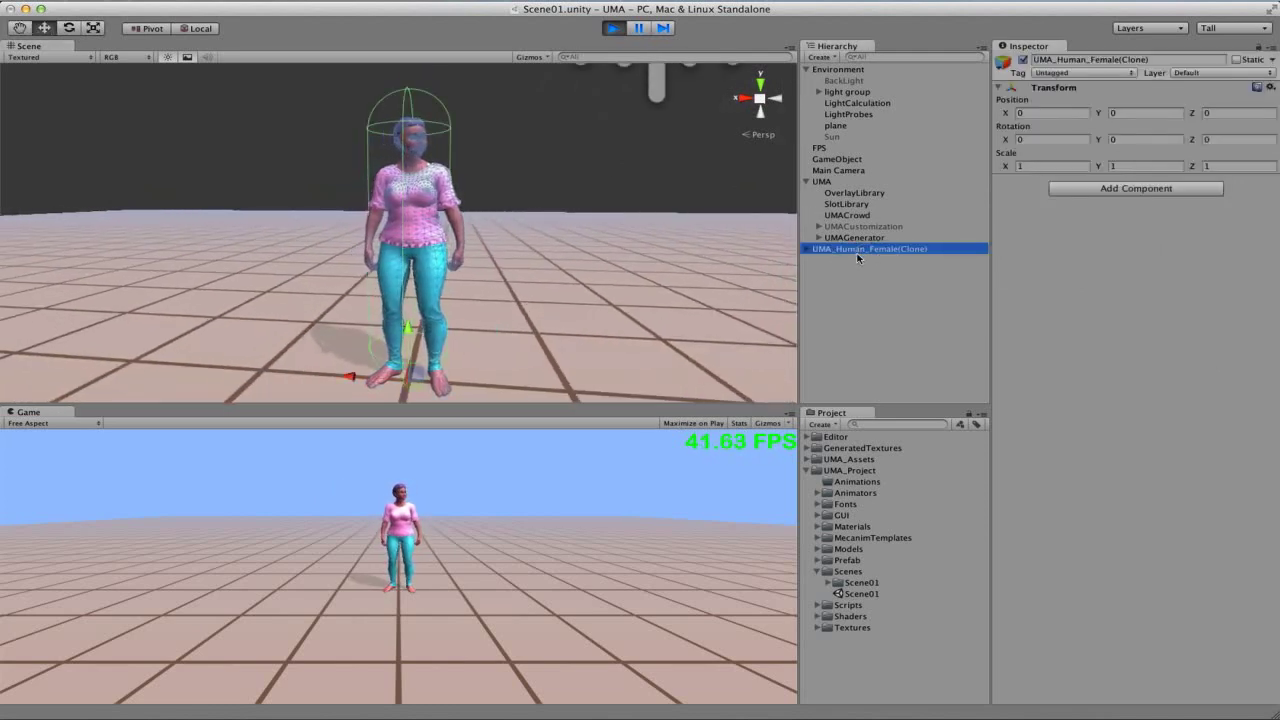
left_click(908, 215)
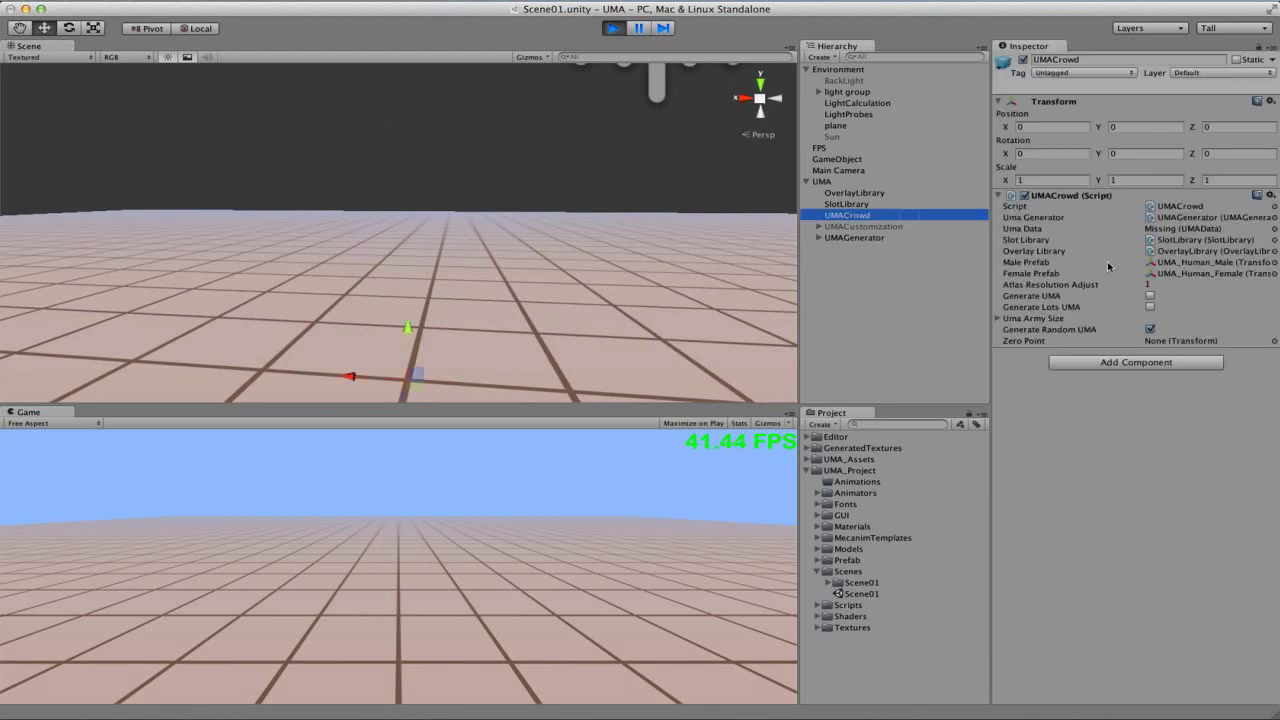
left_click(1150, 296)
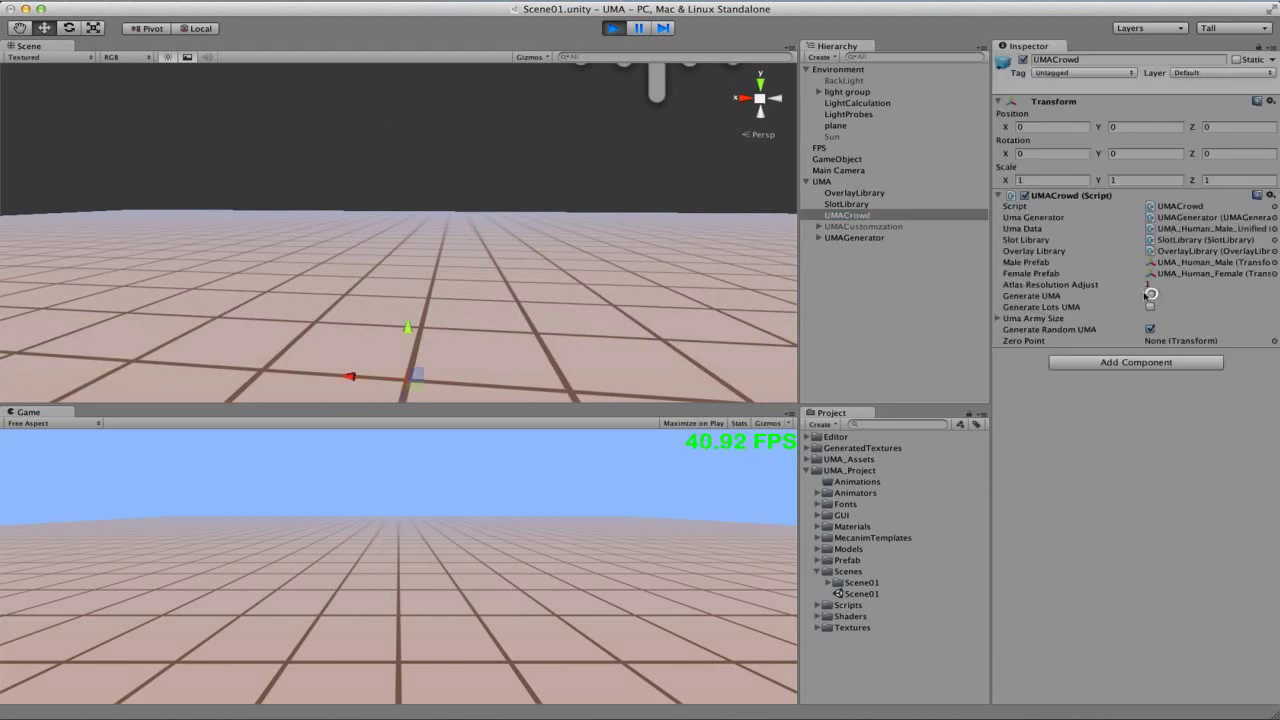
left_click(545, 174)
middle_click_drag(545, 174, 557, 243)
scroll(590, 203, "up", 5)
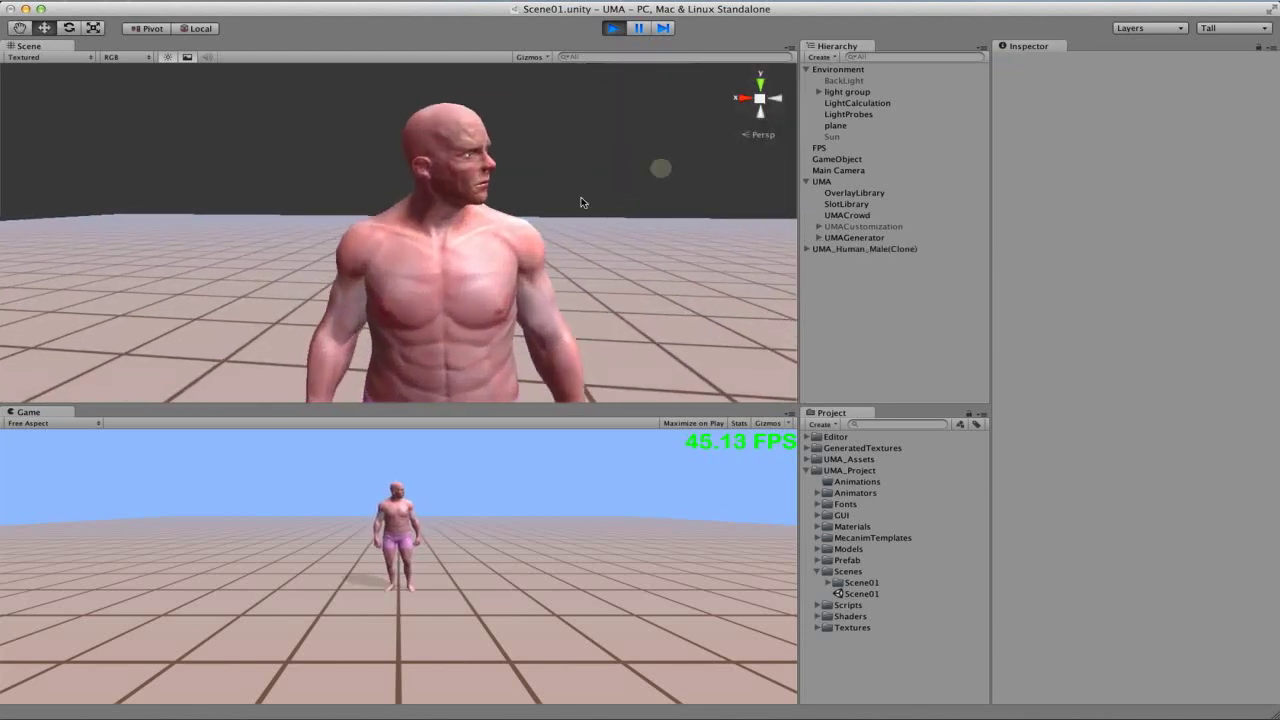
scroll(590, 203, "down", 5)
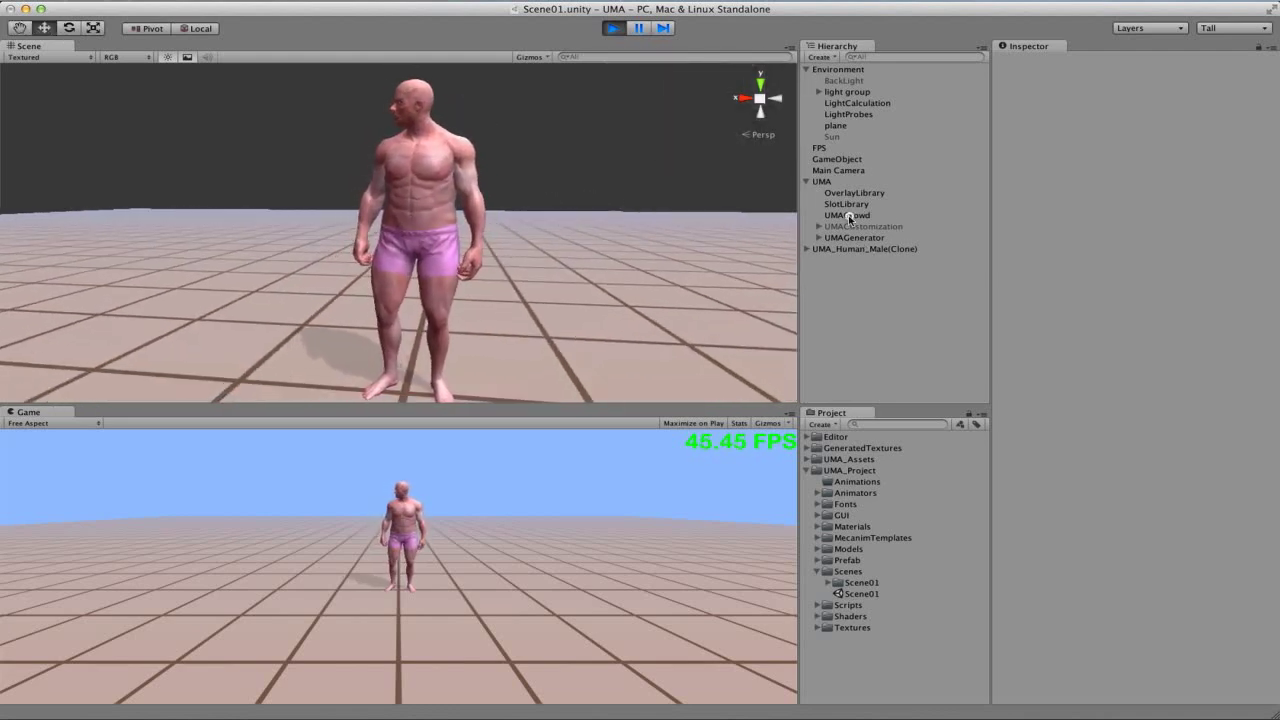
Step: Generate a second random character with UMACrowd and move the male character beside it
left_click(849, 216)
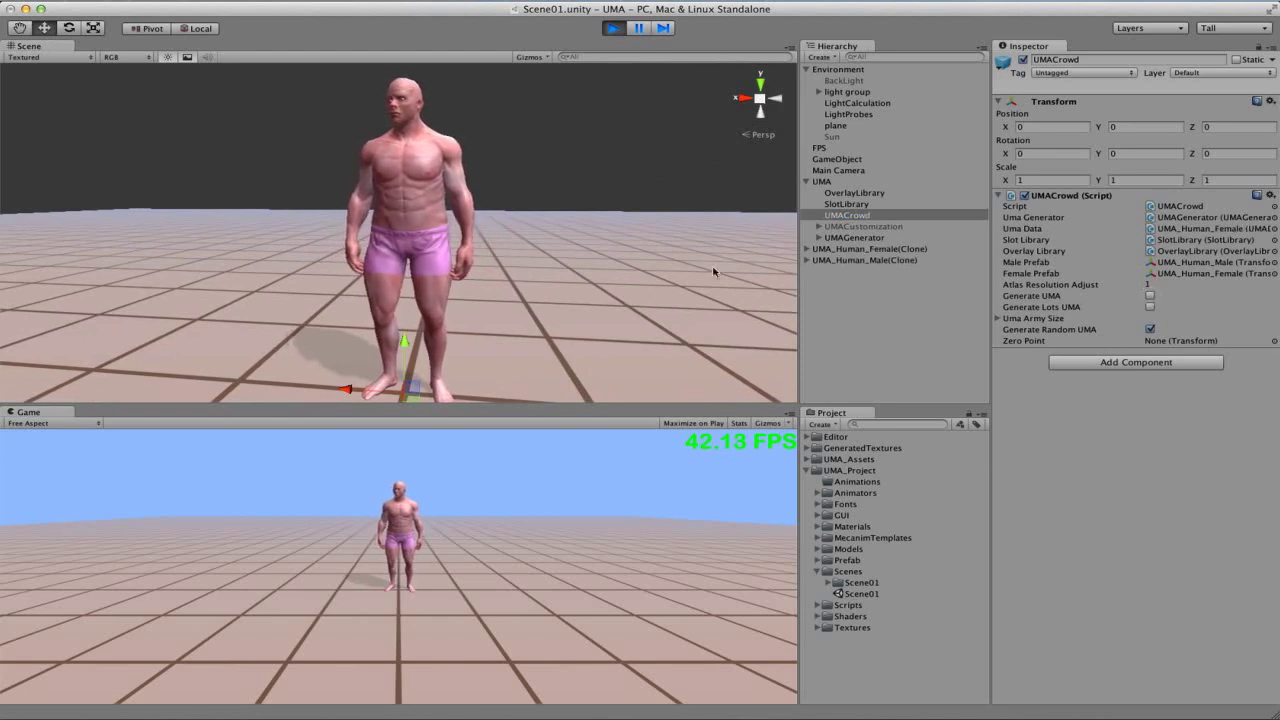
left_click(857, 306)
left_click(868, 261)
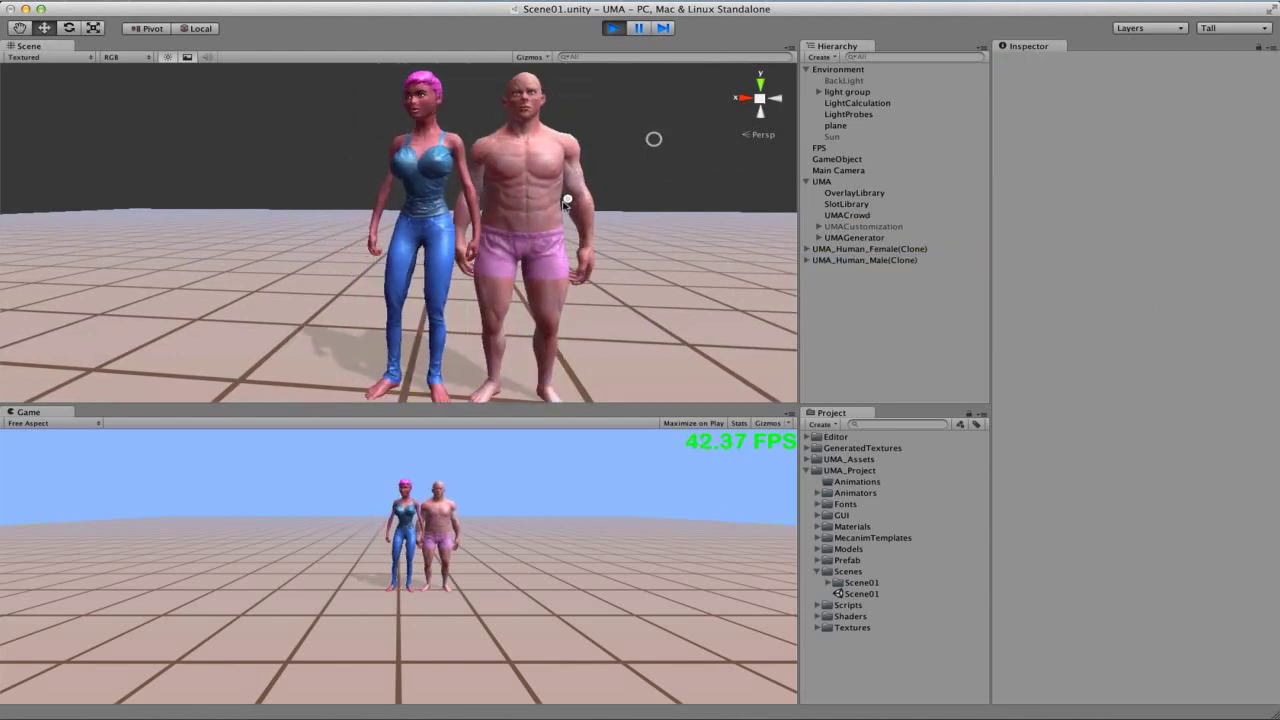
right_click_drag(556, 212, 535, 195, "alt")
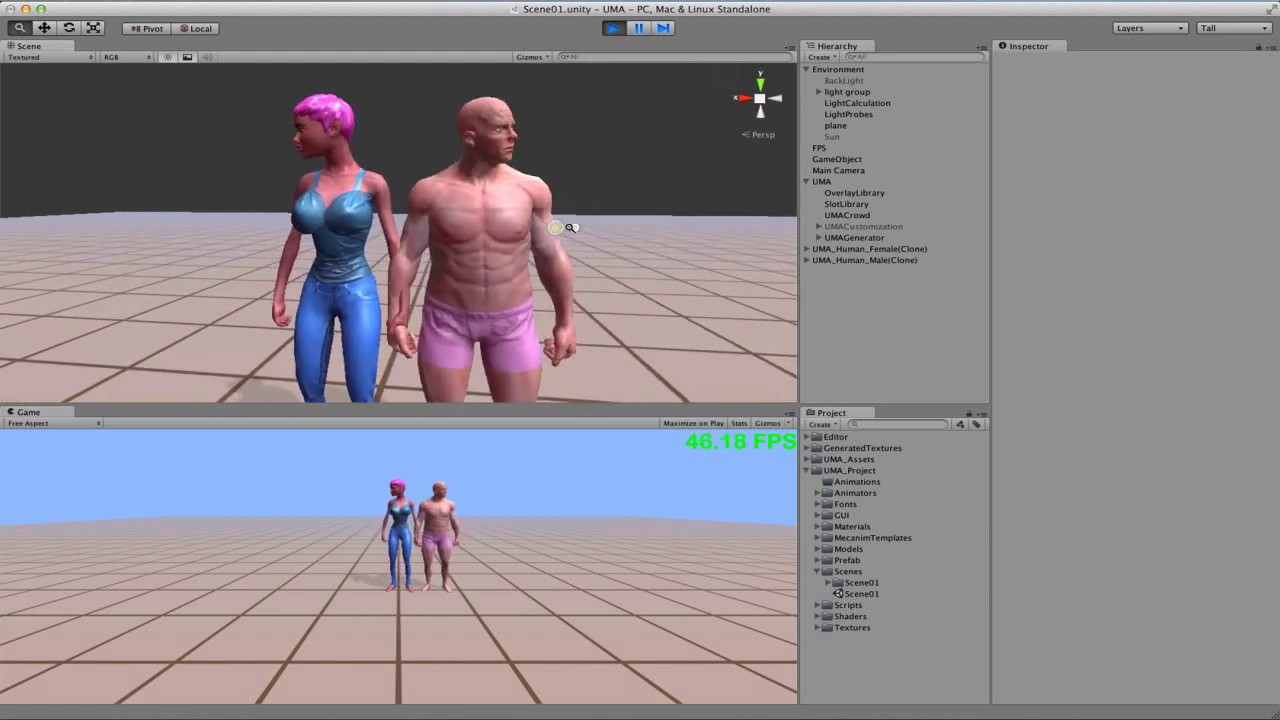
Step: Expand the Uma Army Size setting of UMACrowd and check its X and Y values
left_click(852, 215)
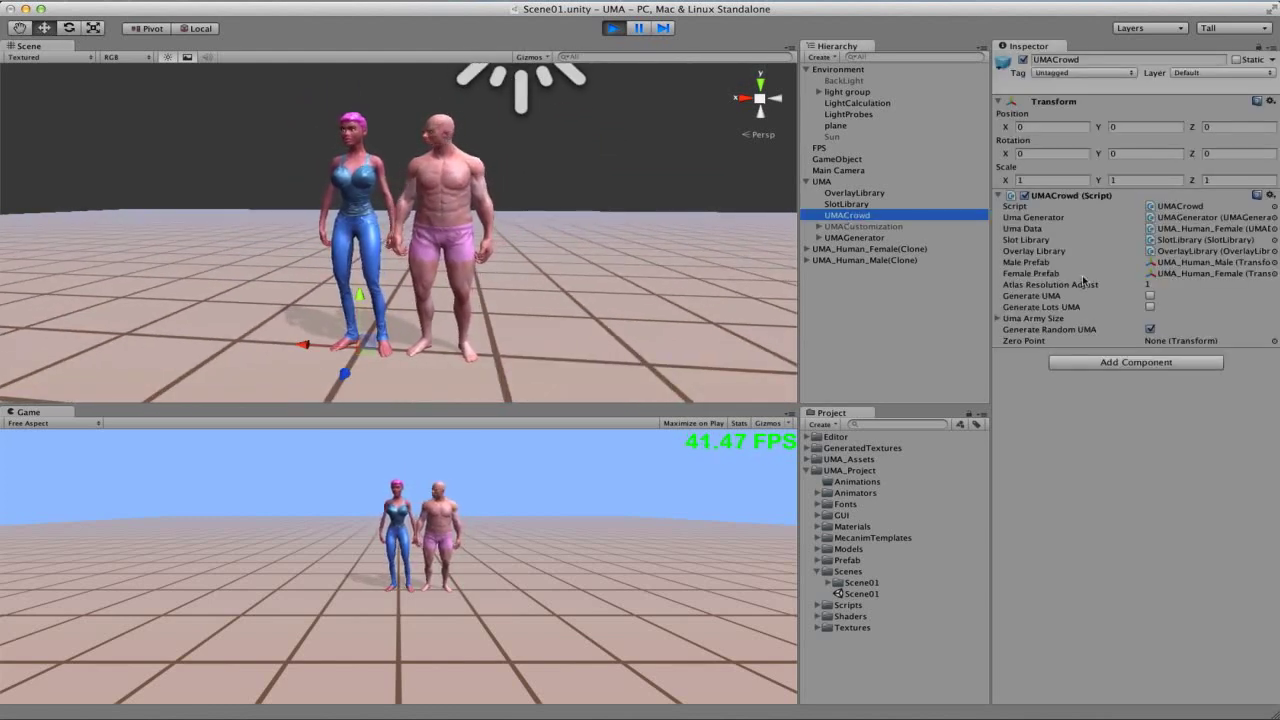
left_click(1034, 319)
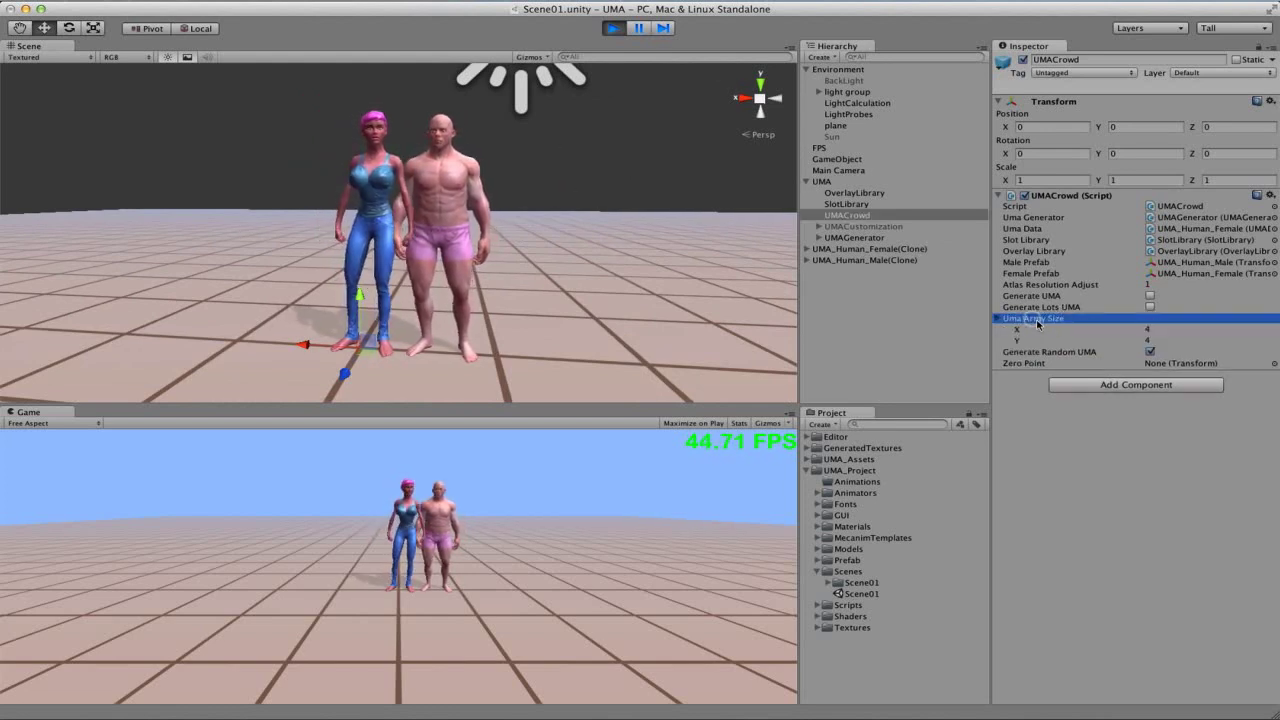
left_click(1146, 329)
left_click(1140, 340)
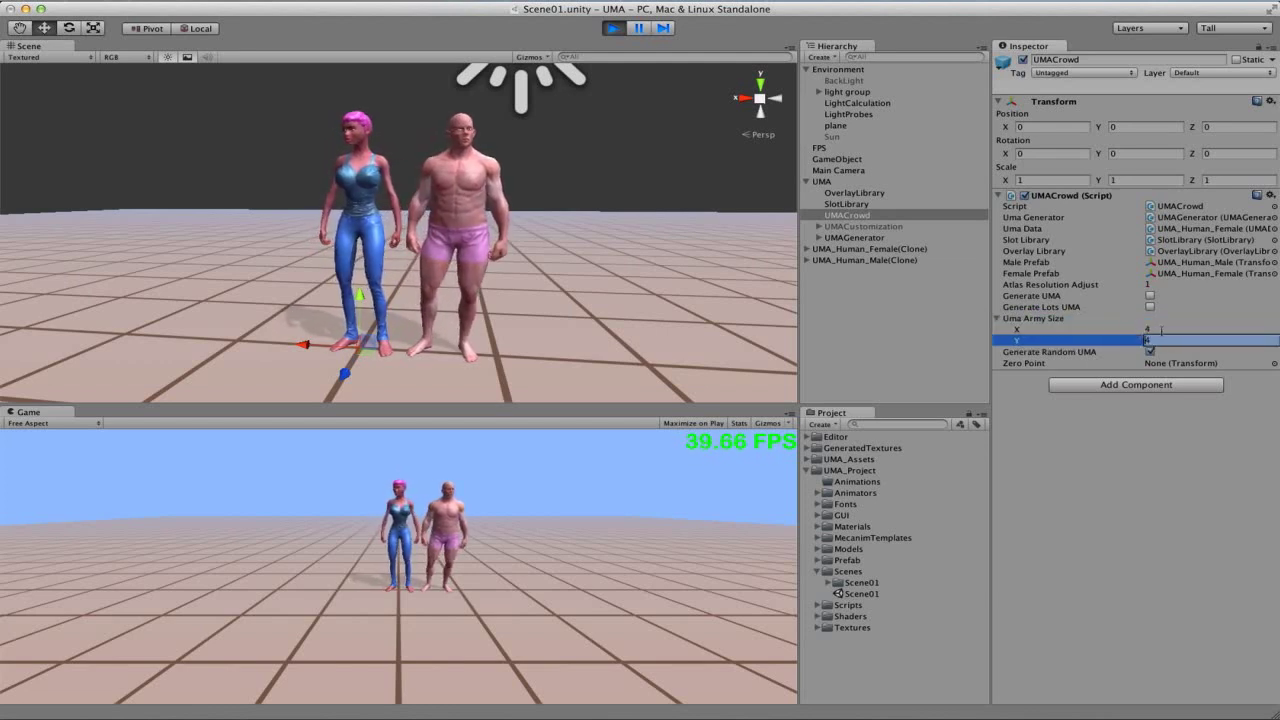
left_click(1148, 329)
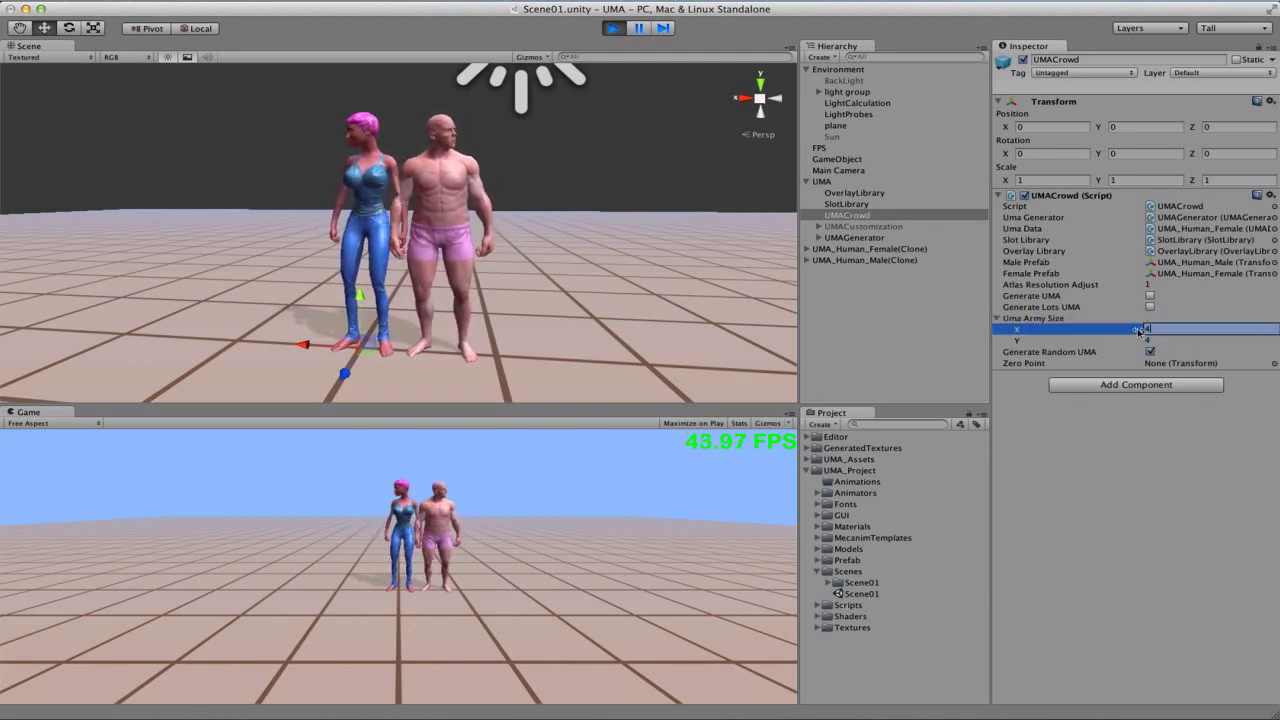
Step: Delete both the generated female and male characters from the scene
left_click(874, 273)
left_click(870, 249)
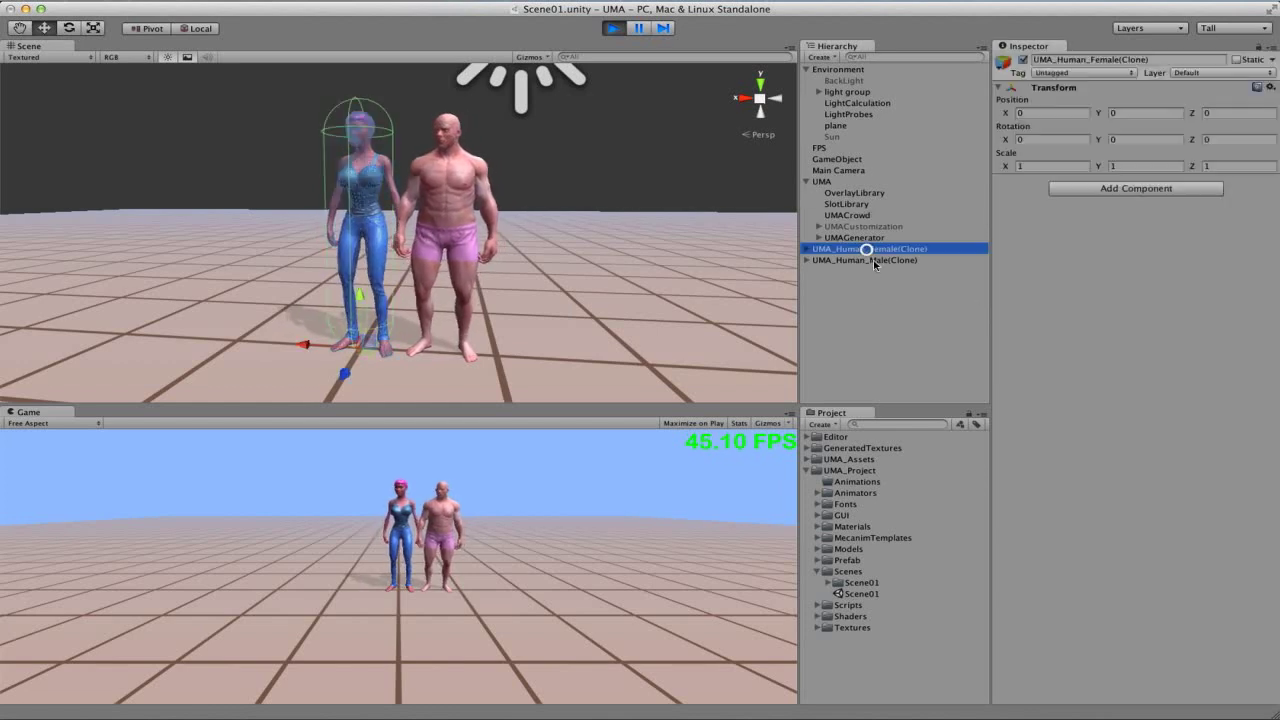
left_click(870, 260, "shift")
key("Delete")
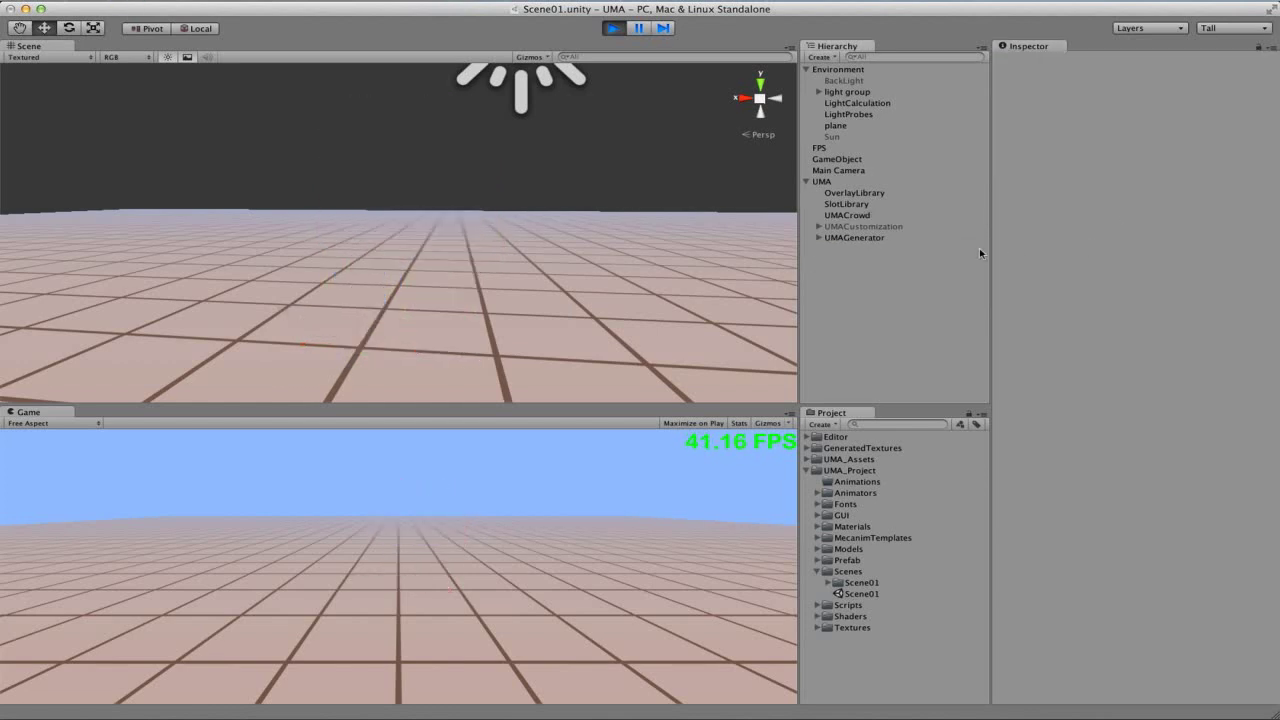
Step: Generate a whole crowd of random characters with UMACrowd's Generate Lots UMA option and view it from the front
left_click(864, 215)
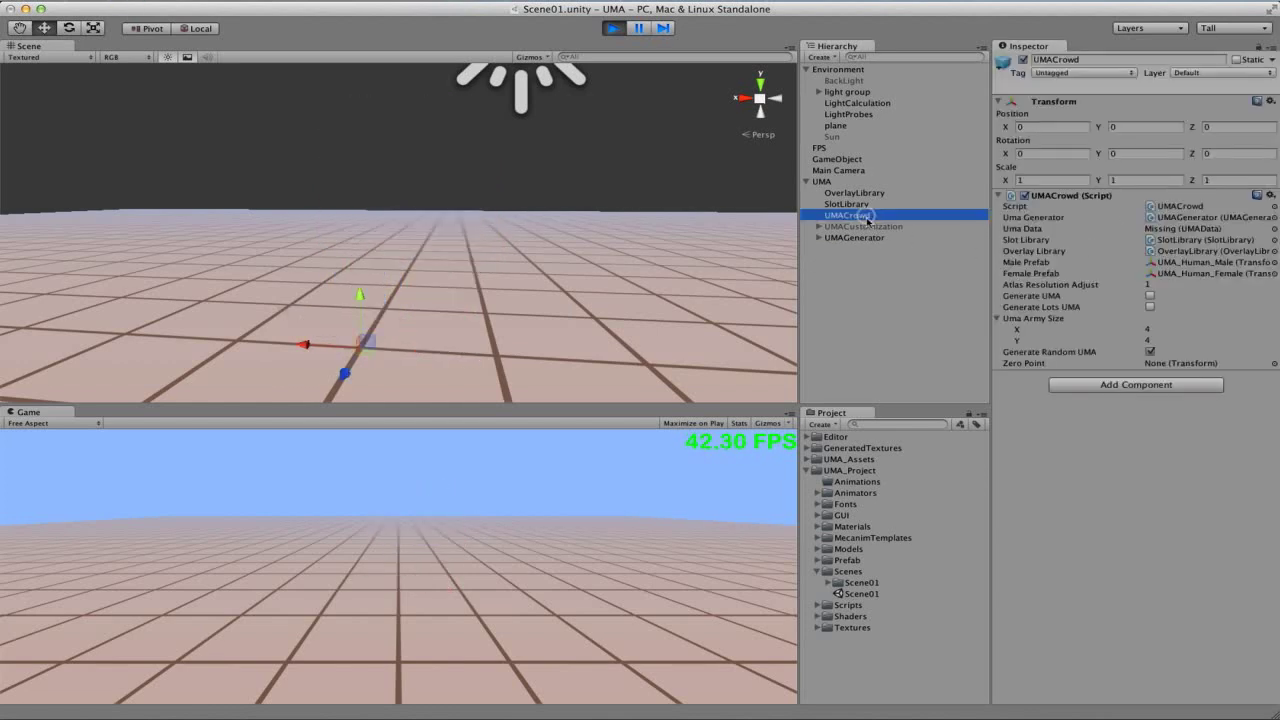
left_click(1151, 308)
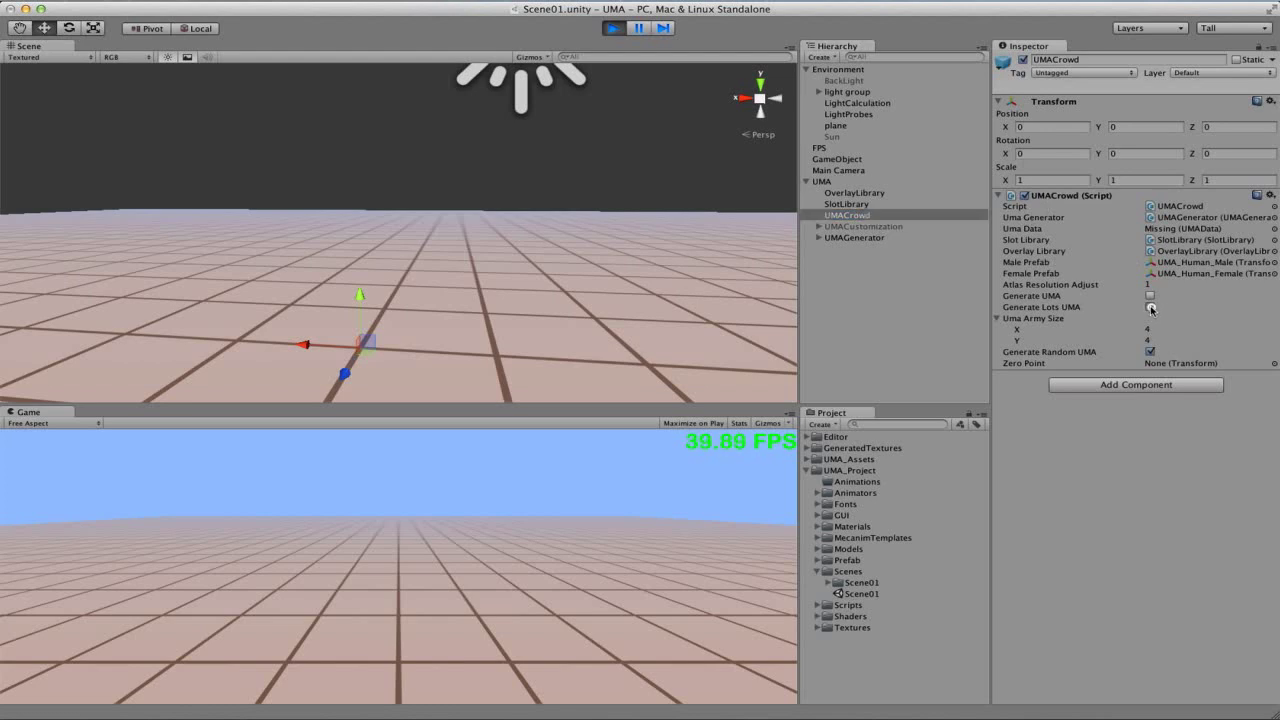
left_click(637, 204)
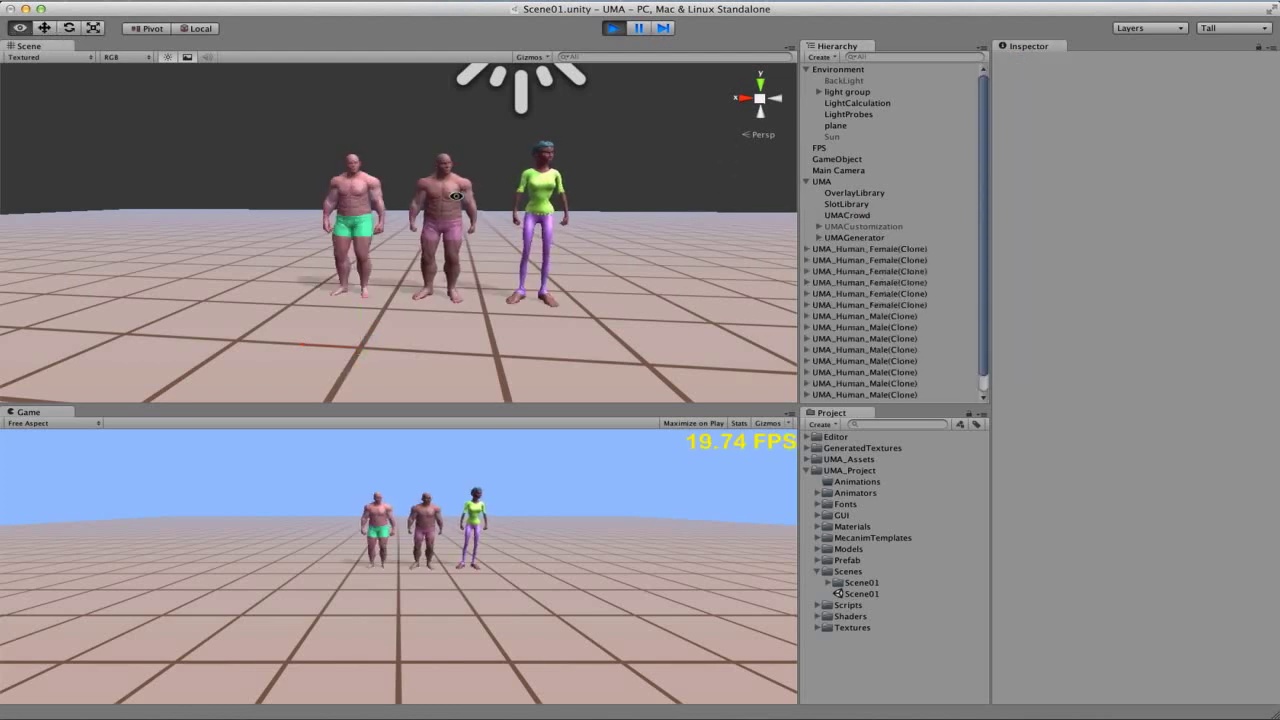
left_click_drag(452, 196, 491, 214, "alt")
right_click_drag(491, 214, 419, 203, "alt")
left_click_drag(419, 202, 380, 228, "alt")
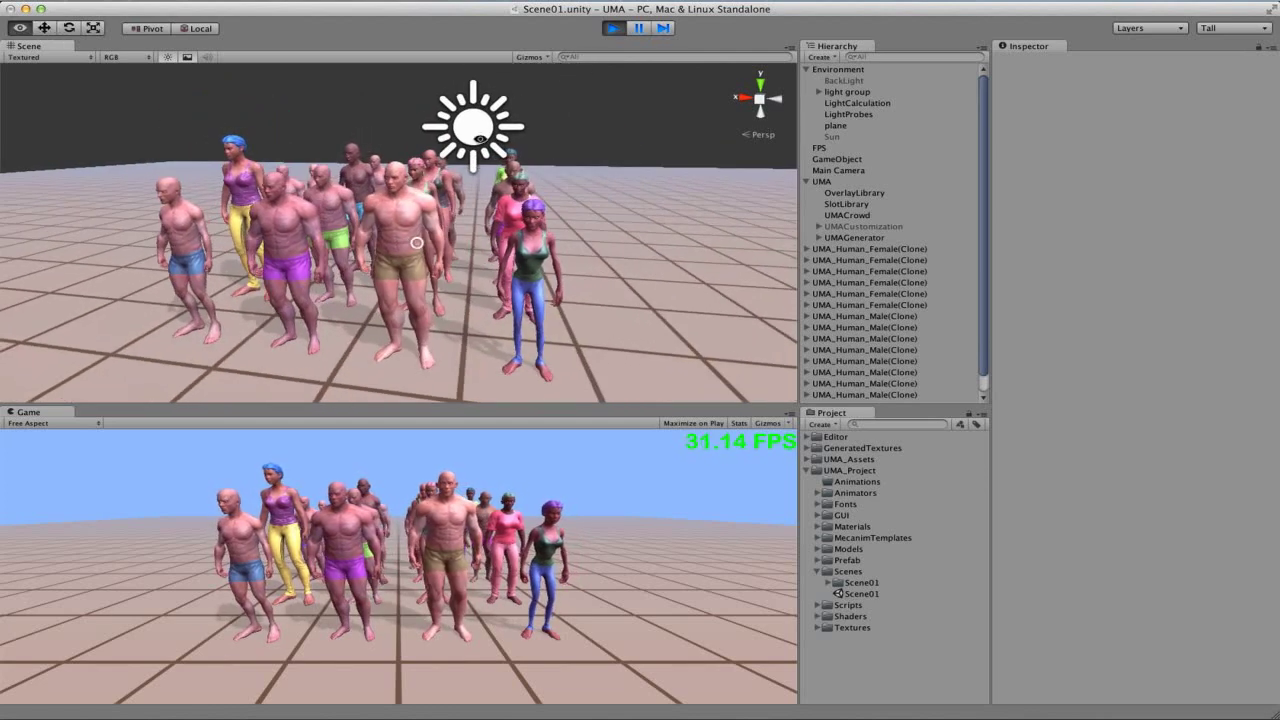
Step: Reduce the size of the gizmo icons in the Scene view
left_click(536, 56)
left_click(527, 79)
left_click(536, 59)
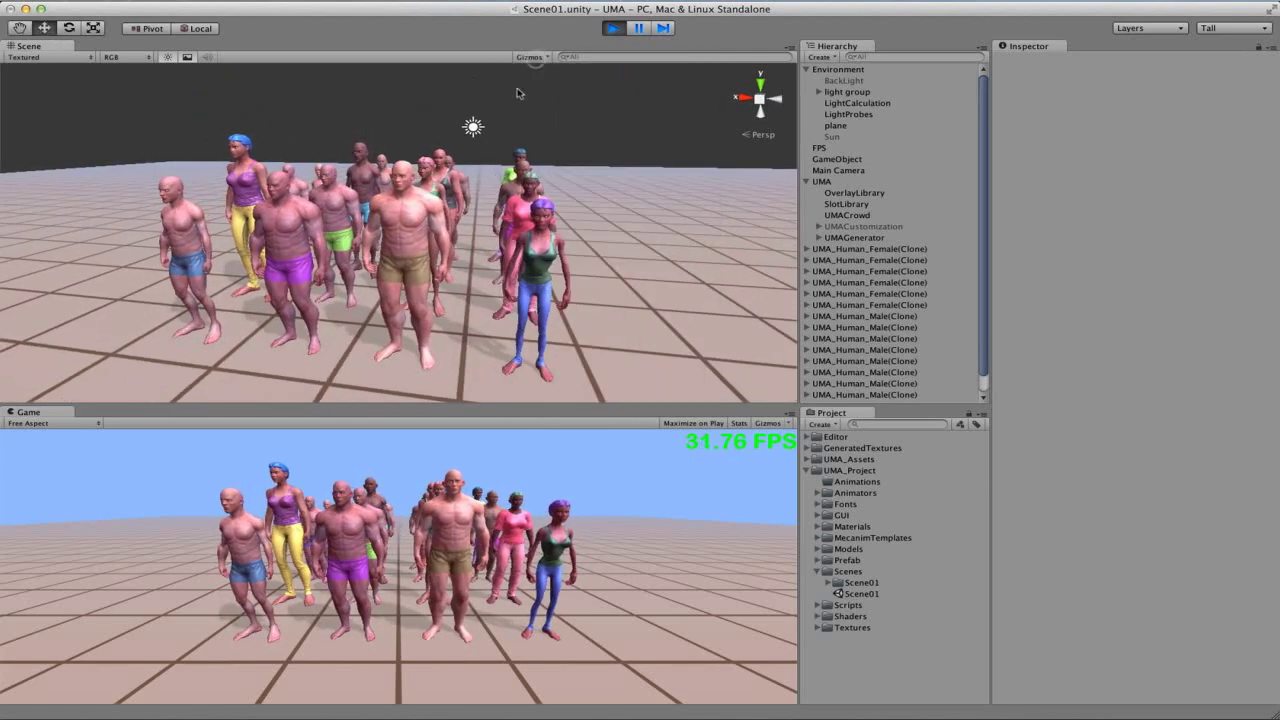
Step: View the crowd more closely in the Scene view and show the rendering statistics in the Game view
left_click_drag(400, 190, 530, 188, "alt")
scroll(395, 192, "up", 3)
left_click_drag(410, 172, 430, 214, "alt")
scroll(430, 214, "up", 4)
middle_click_drag(430, 214, 457, 213)
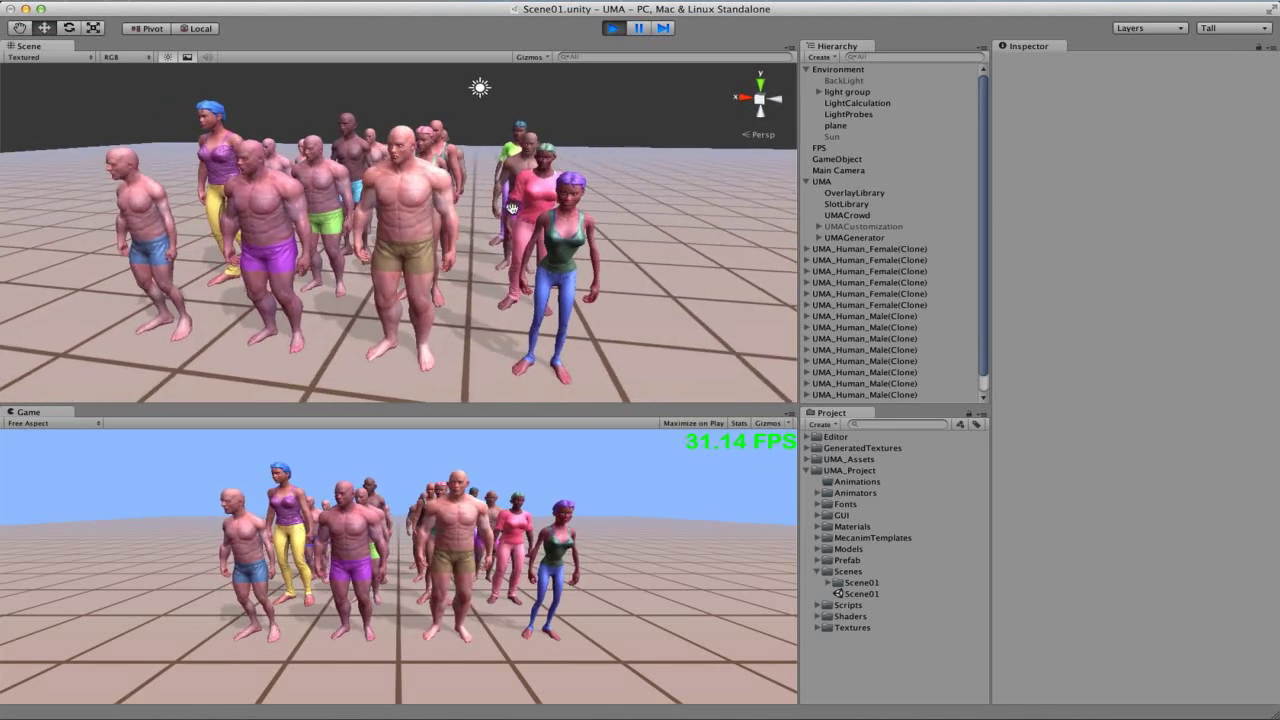
left_click(740, 424)
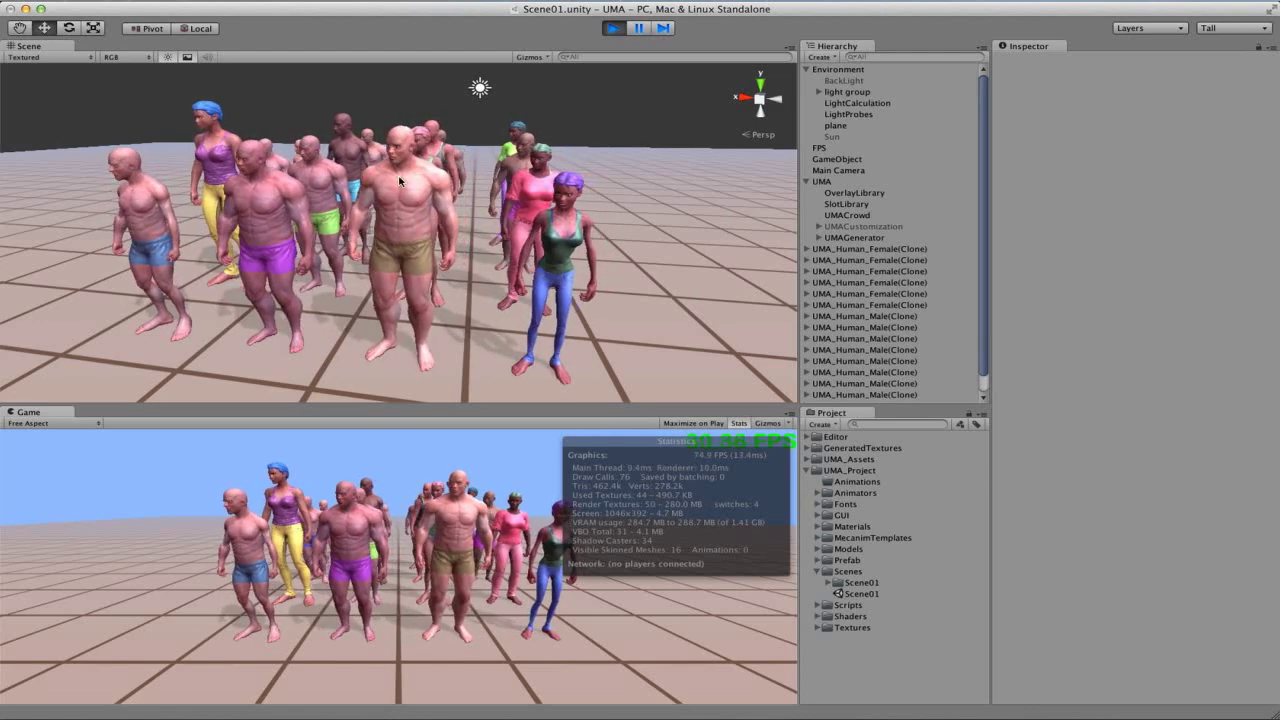
Step: Examine the generated crowd up close and from a distance in the Scene view, comparing it with the texture figures in the rendering statistics
left_click_drag(399, 182, 447, 228, "alt")
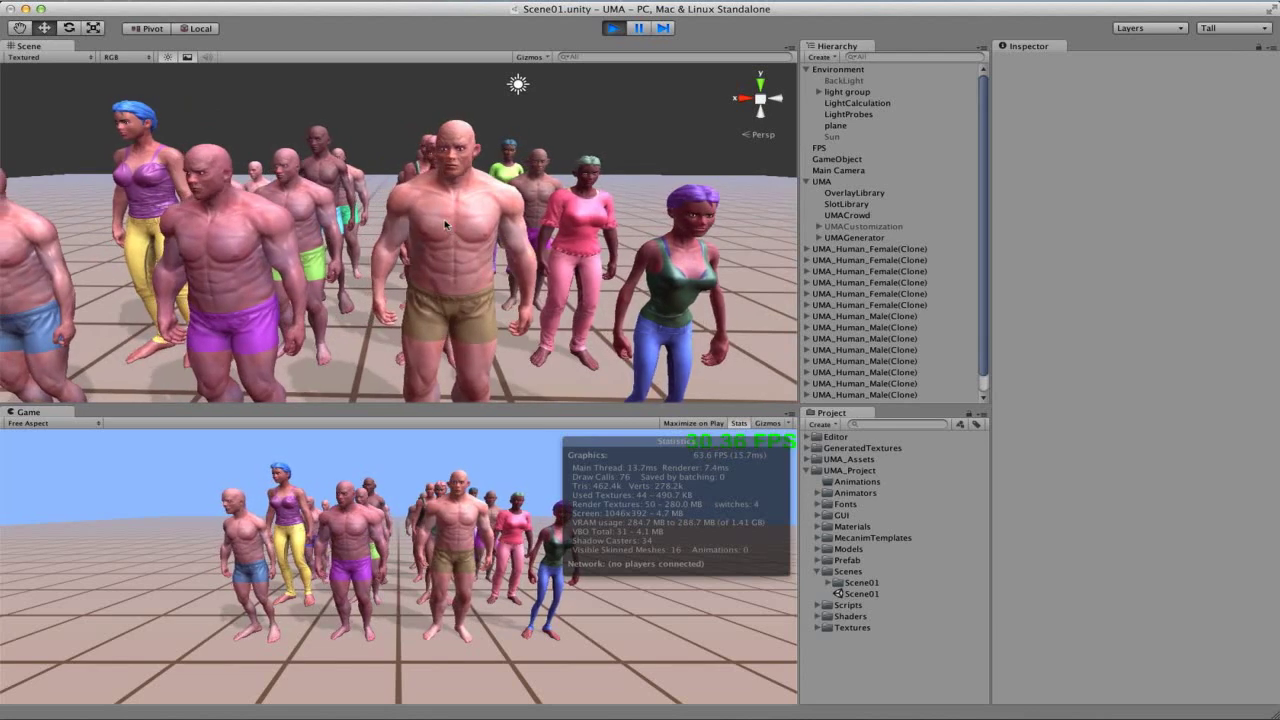
middle_click_drag(466, 229, 401, 230)
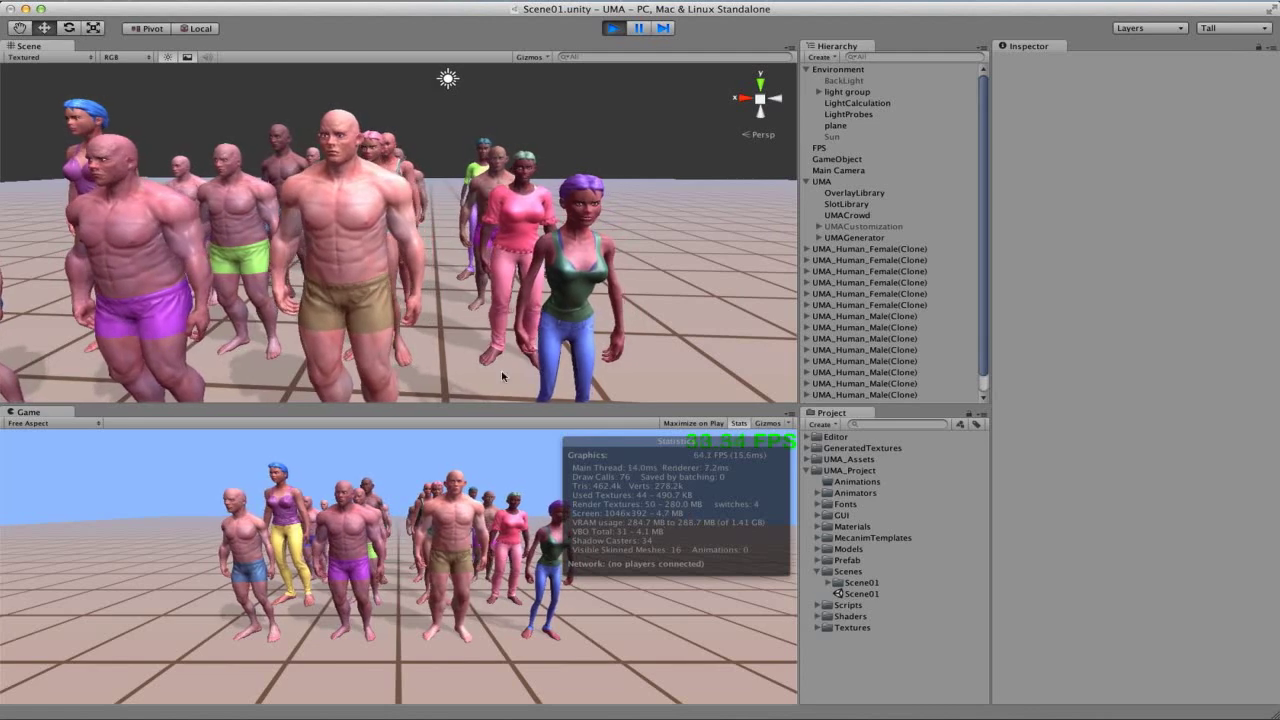
middle_click_drag(385, 306, 428, 225)
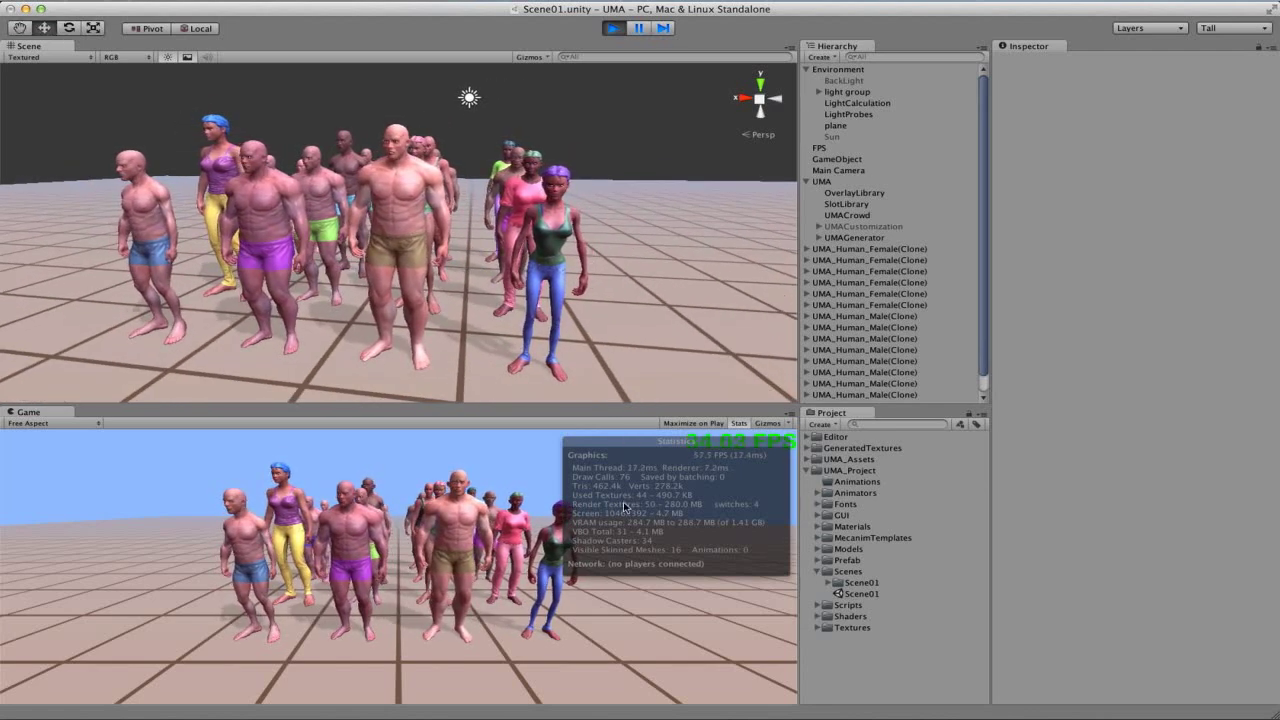
scroll(490, 238, "up", 5)
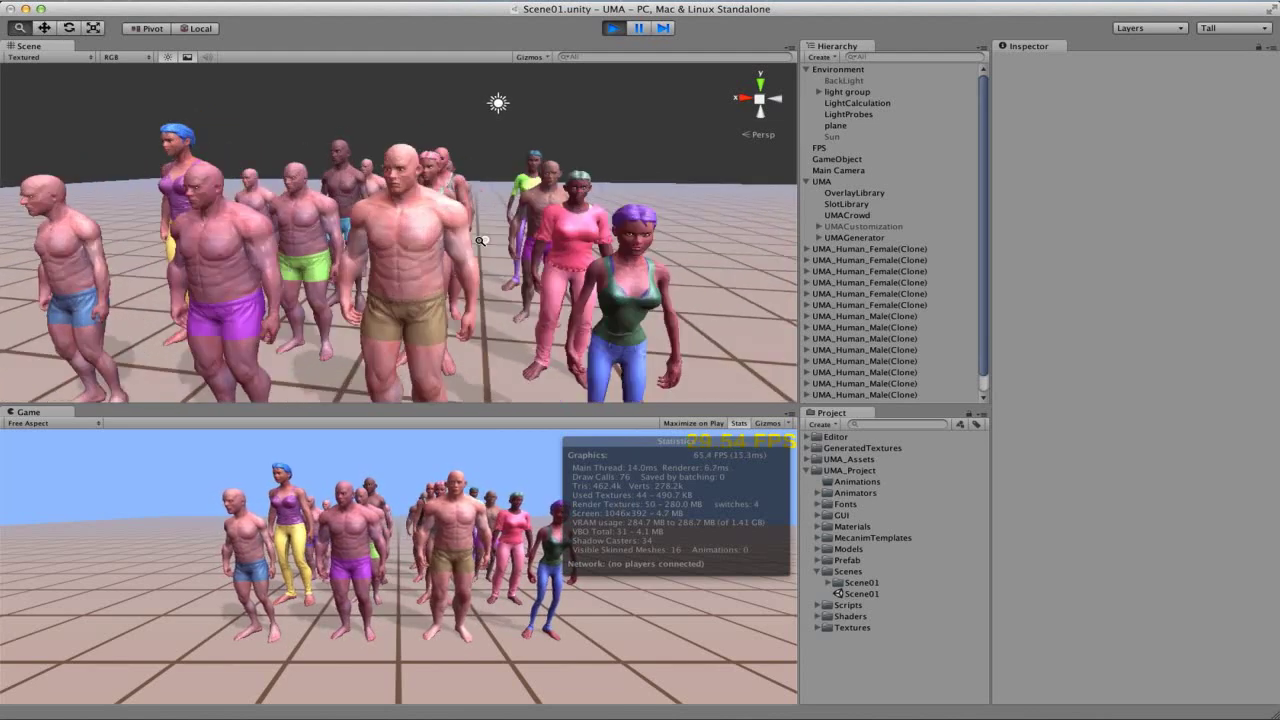
scroll(490, 238, "up", 3)
mouse_move(429, 223)
middle_mouse_down()
mouse_move(426, 251)
mouse_move(500, 254)
mouse_move(431, 235)
middle_mouse_up()
Step: Stop the running scene and disable Use PRO on UMAGenerator
left_click(614, 29)
left_click(615, 30)
left_click(853, 238)
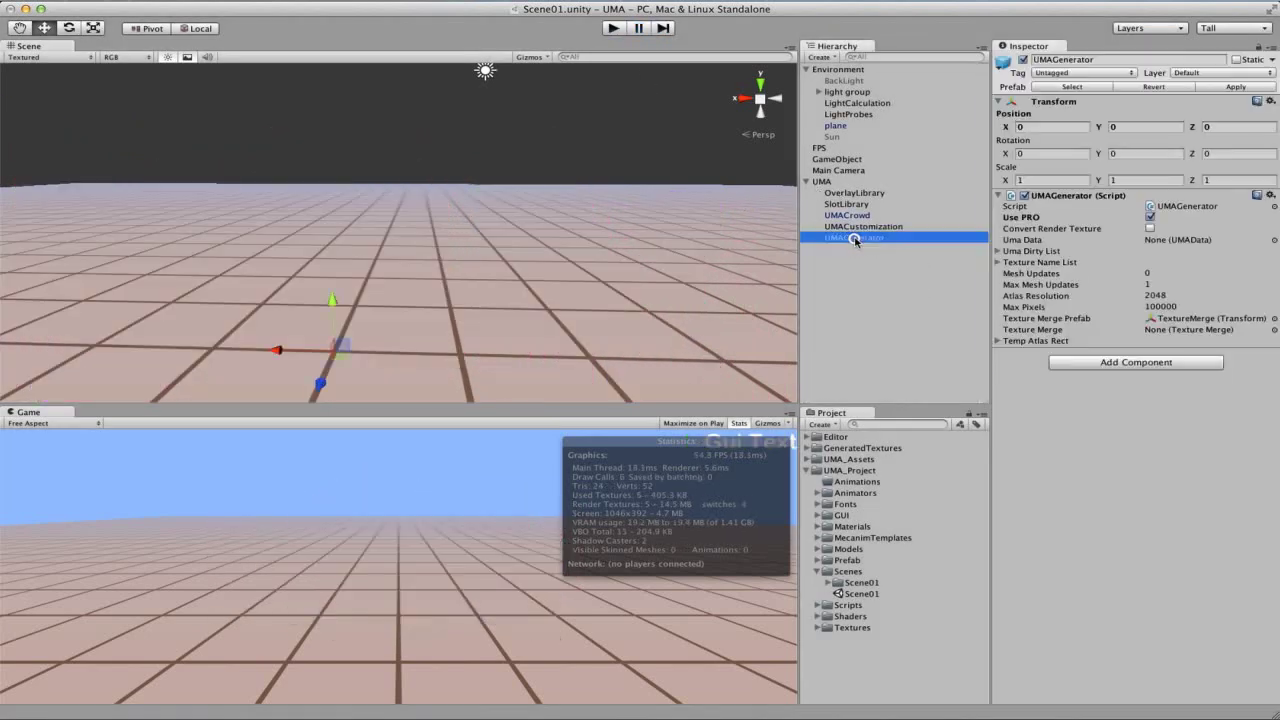
left_click(1150, 217)
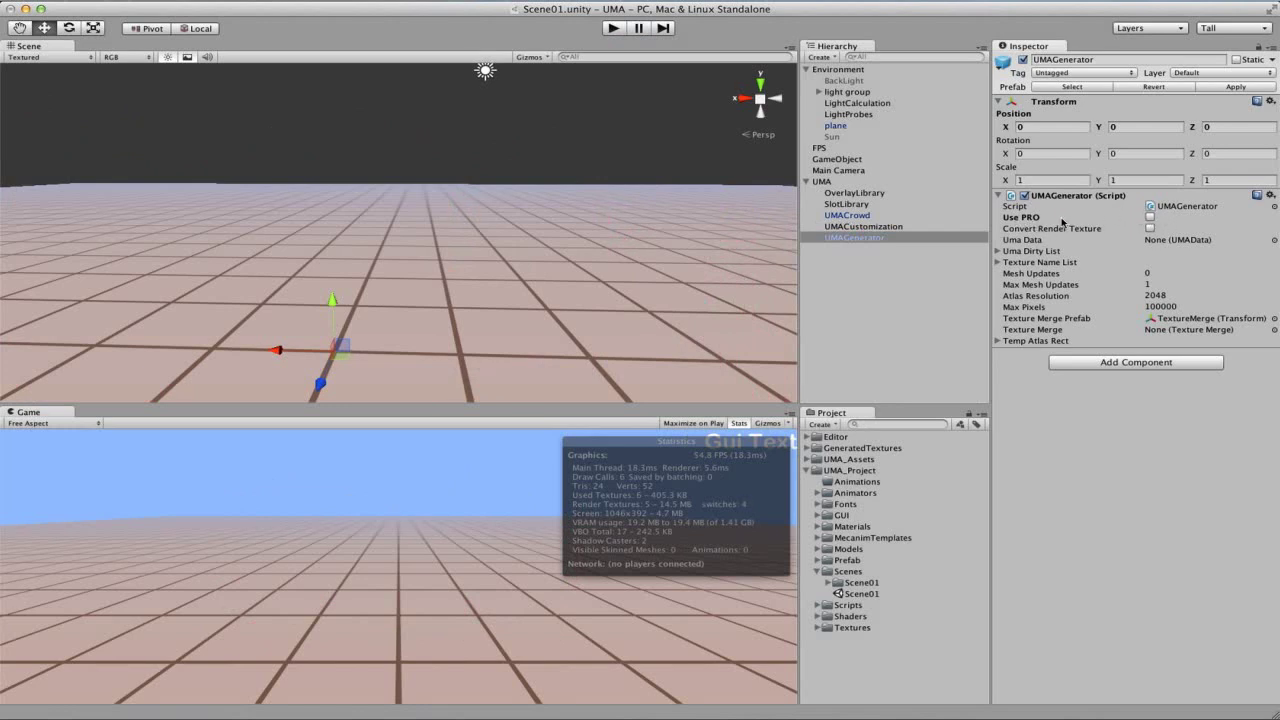
Step: Review UMACrowd's settings and UMAGenerator's Atlas Resolution value
left_click(860, 216)
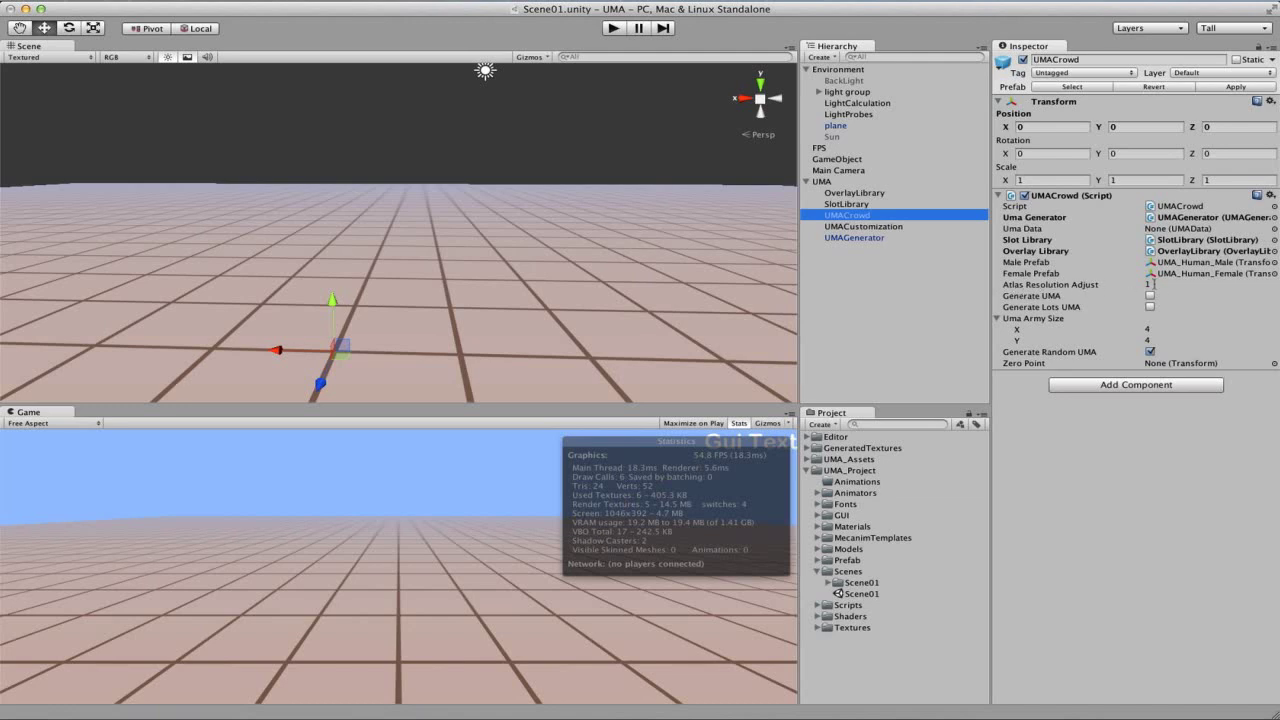
left_click(860, 239)
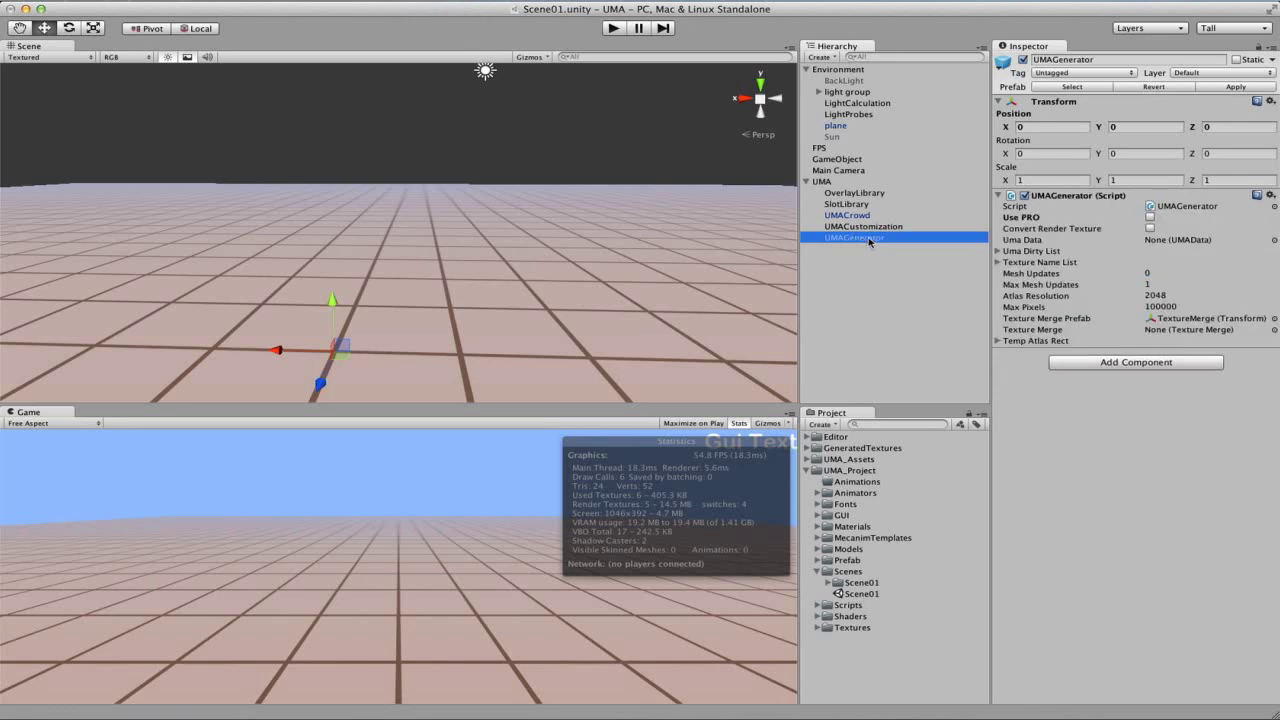
left_click(1177, 294)
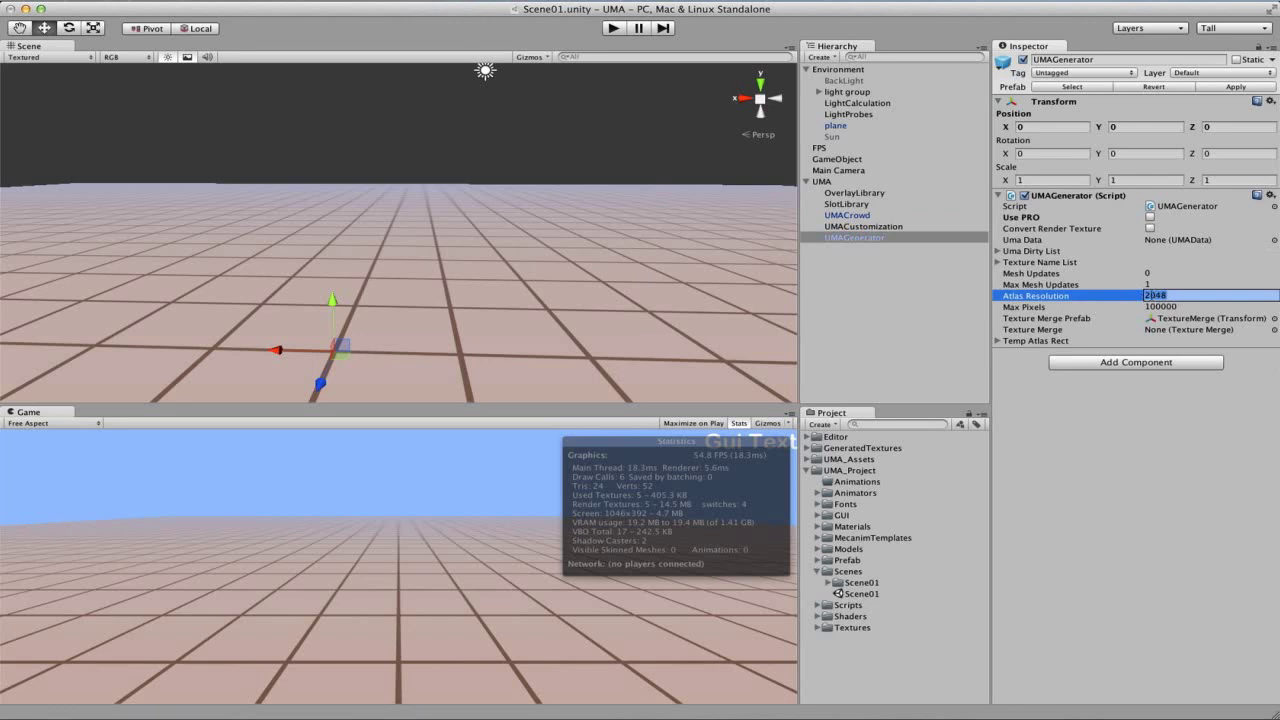
left_click(866, 261)
Step: Set UMACrowd's Atlas Resolution Adjust to 0.25
left_click(866, 215)
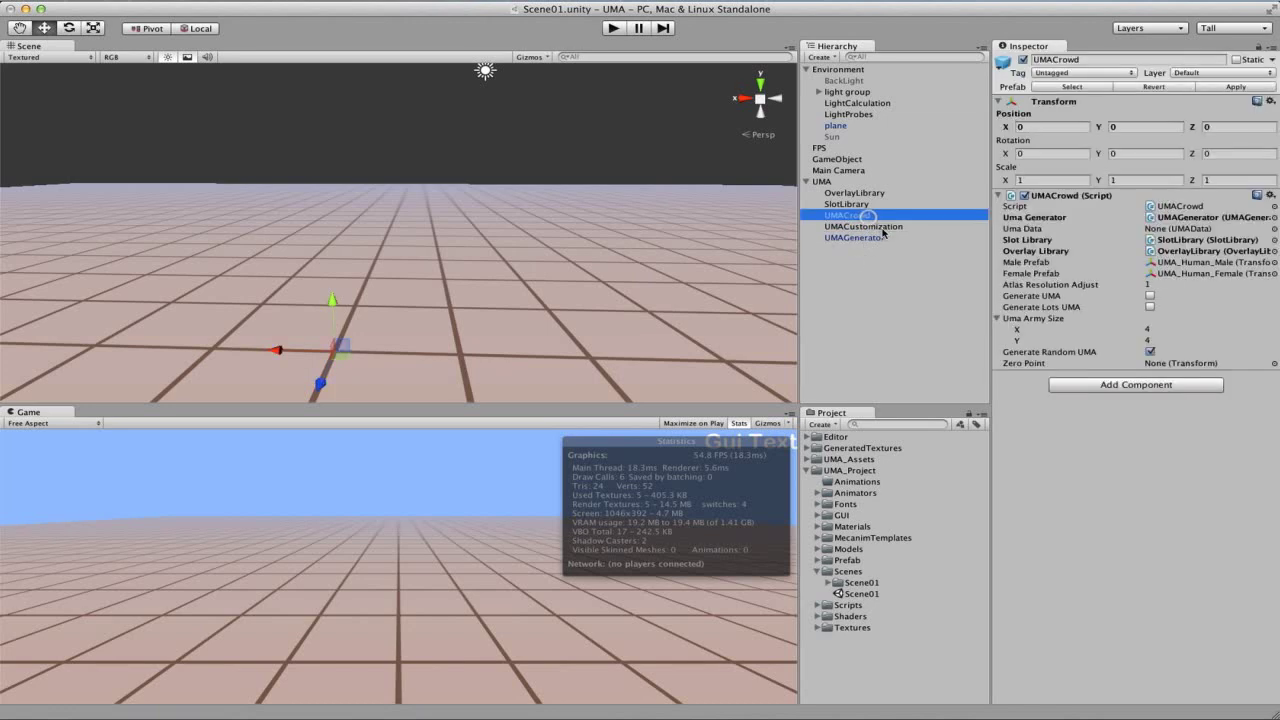
left_click(1149, 284)
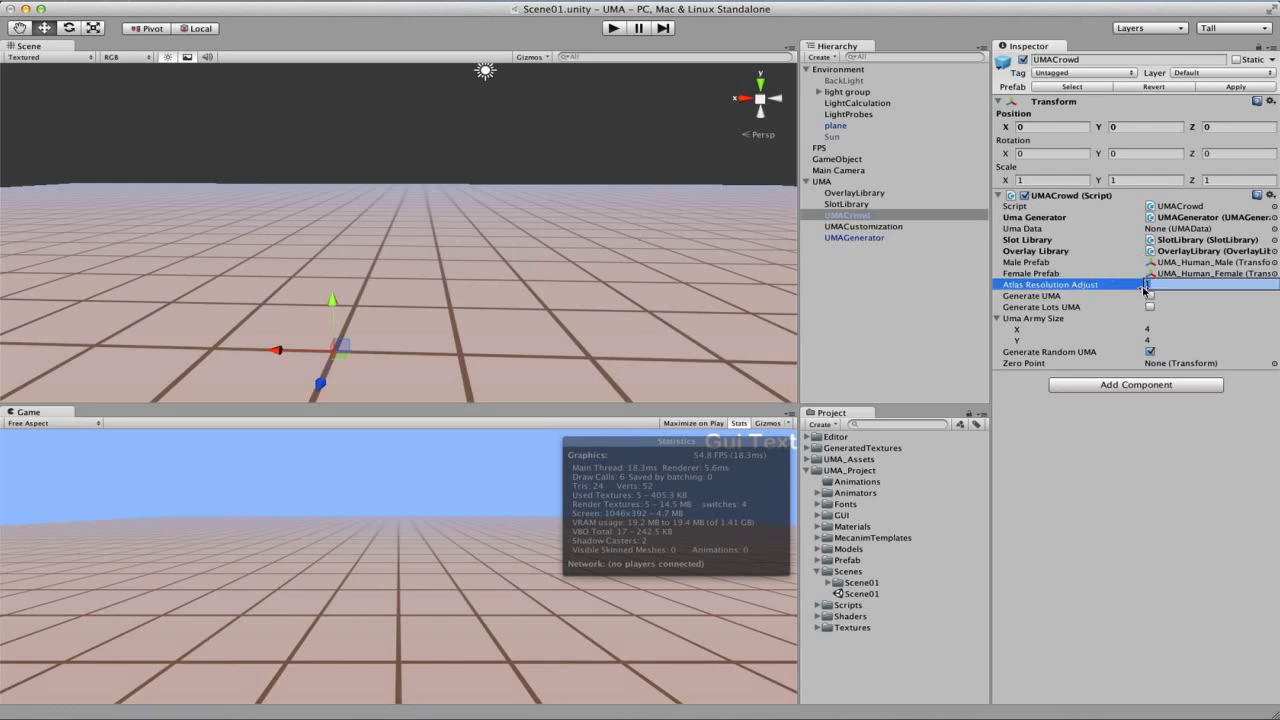
type("0.25")
key("Return")
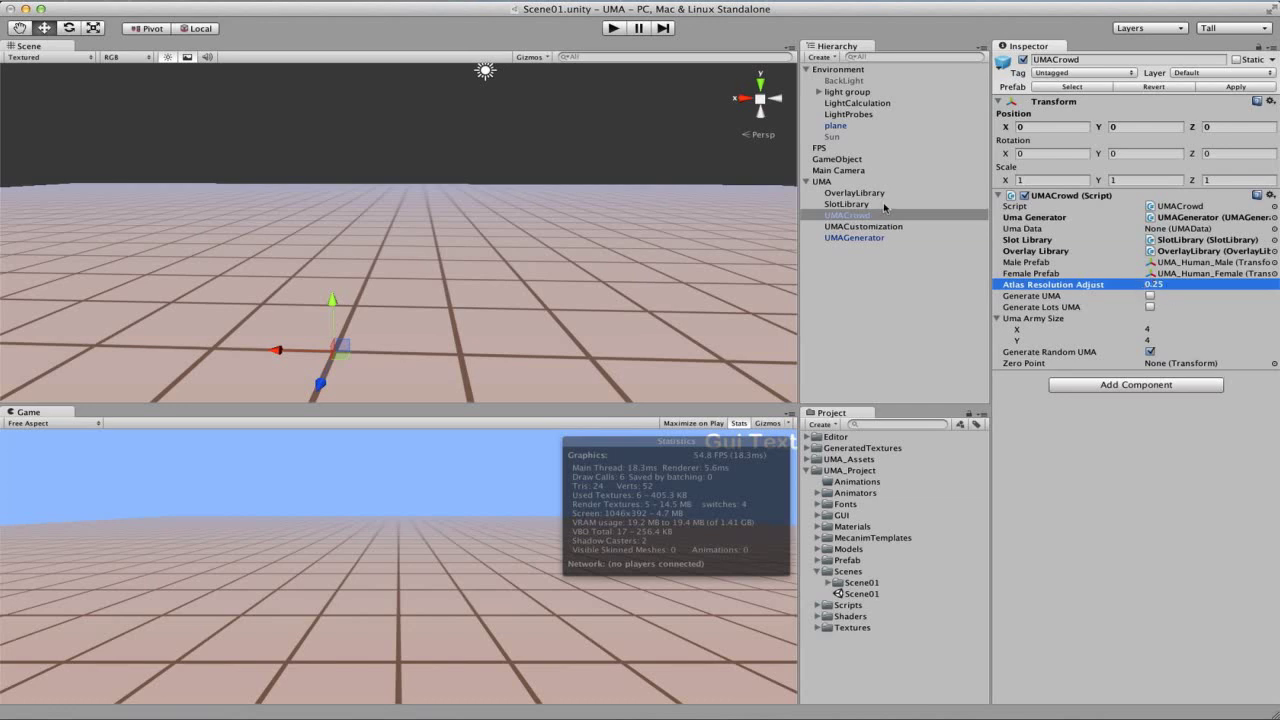
Step: Run the scene and generate a single random character with UMACrowd's Generate UMA option
left_click(615, 29)
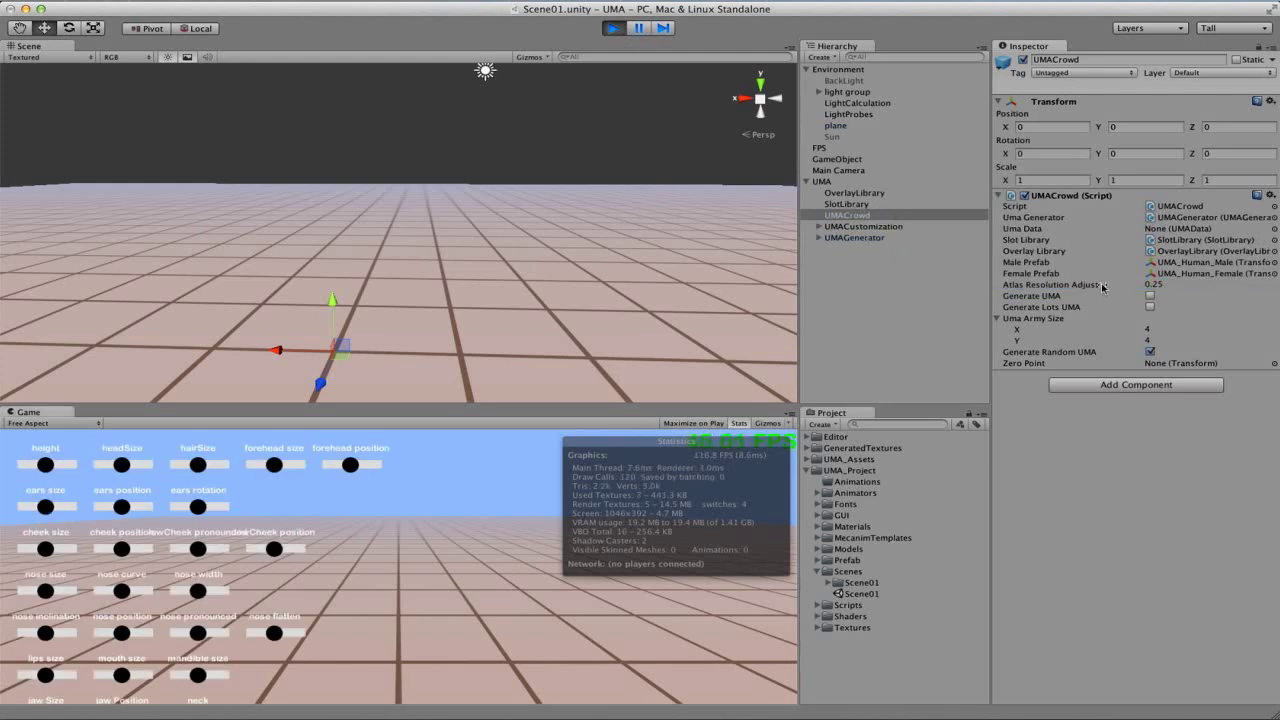
left_click(858, 238)
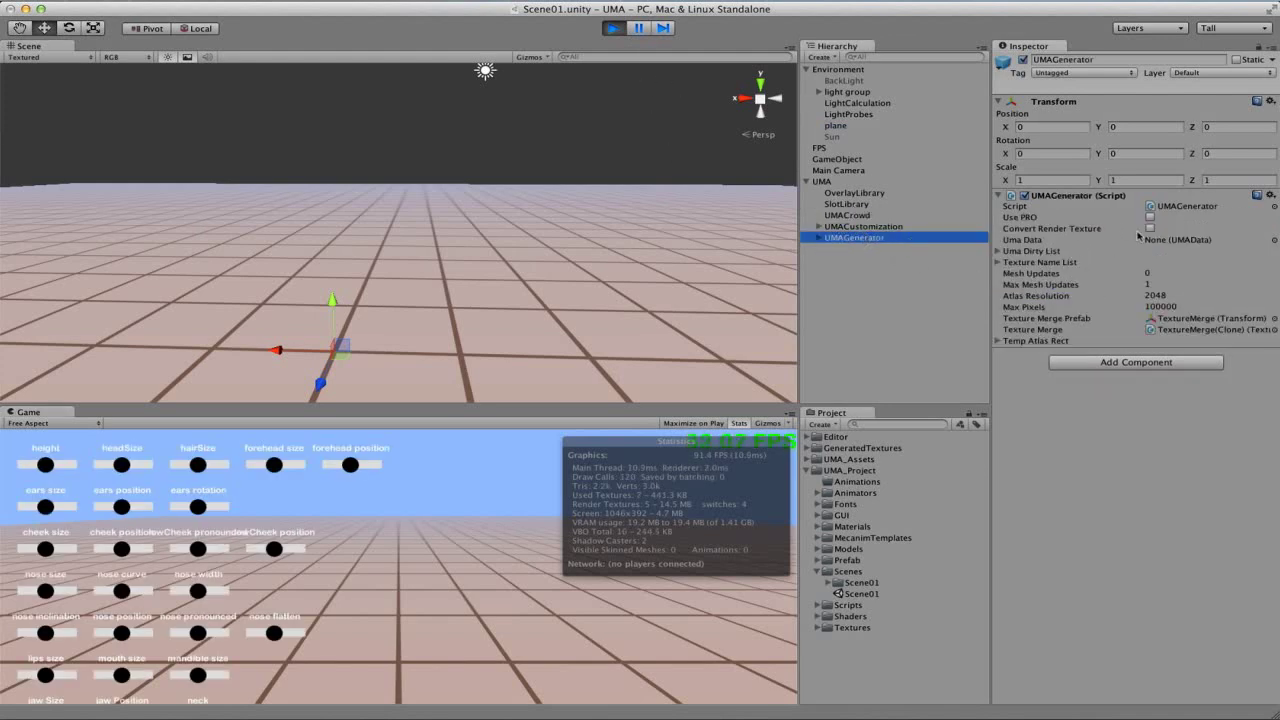
left_click(872, 215)
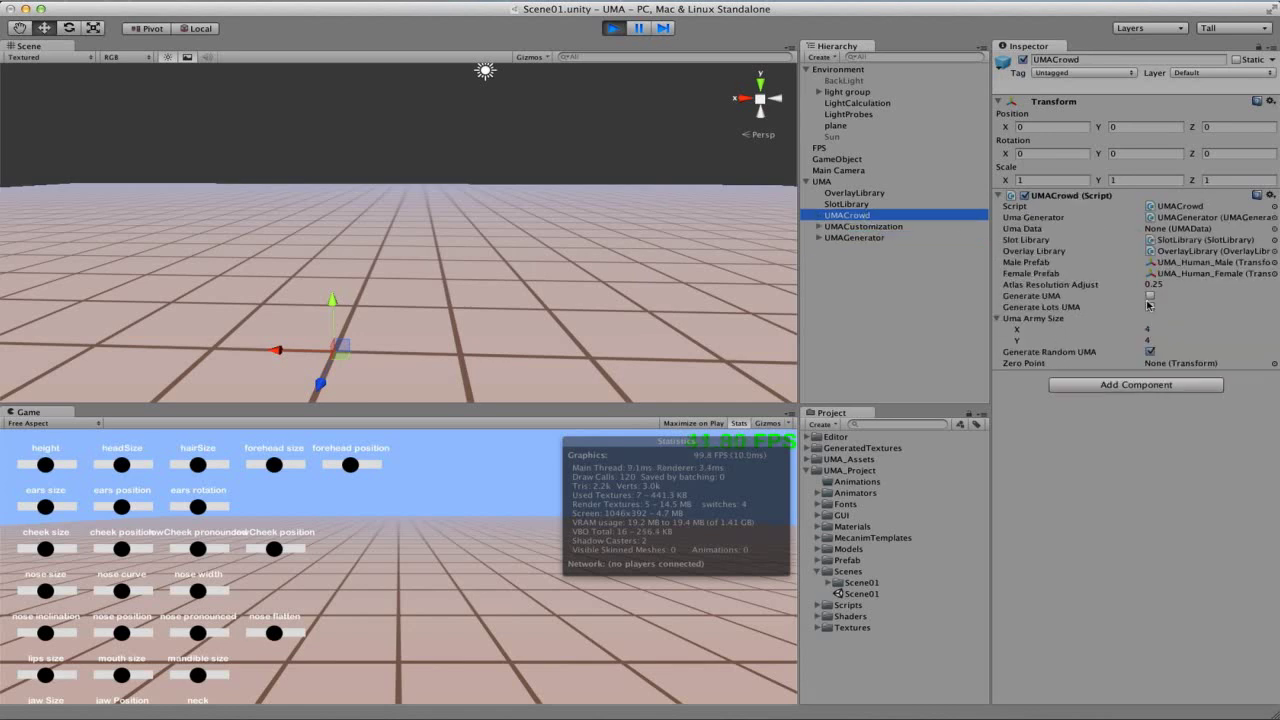
left_click(1150, 296)
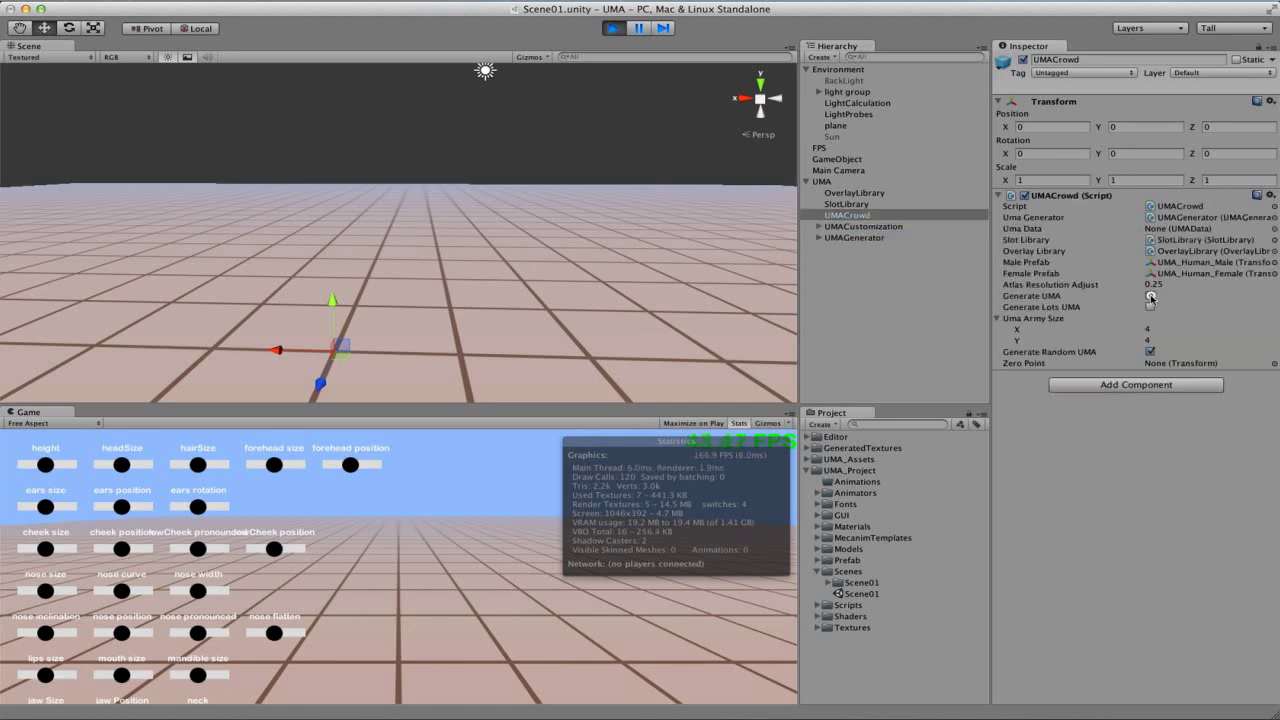
middle_click_drag(534, 191, 545, 215)
left_click_drag(545, 215, 586, 214, "alt")
middle_click_drag(586, 214, 586, 240)
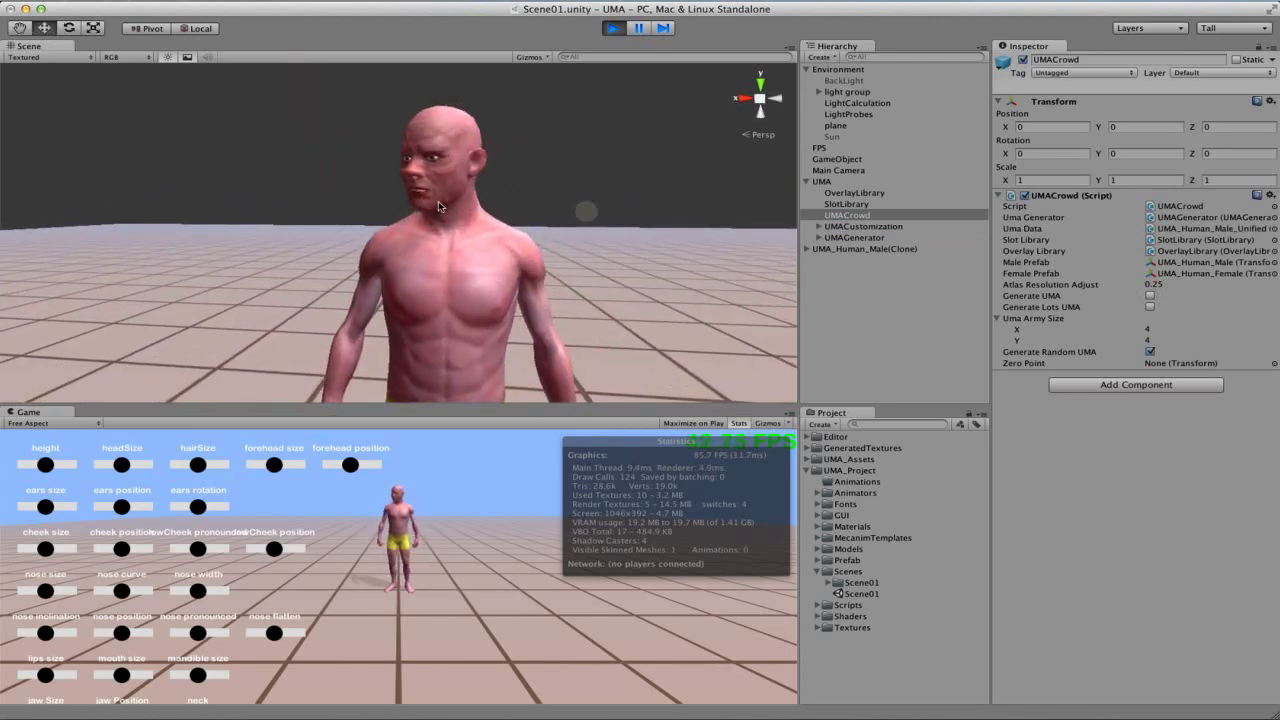
right_click_drag(586, 260, 472, 286, "alt")
middle_click_drag(472, 286, 457, 223)
scroll(457, 223, "down", 4, "alt")
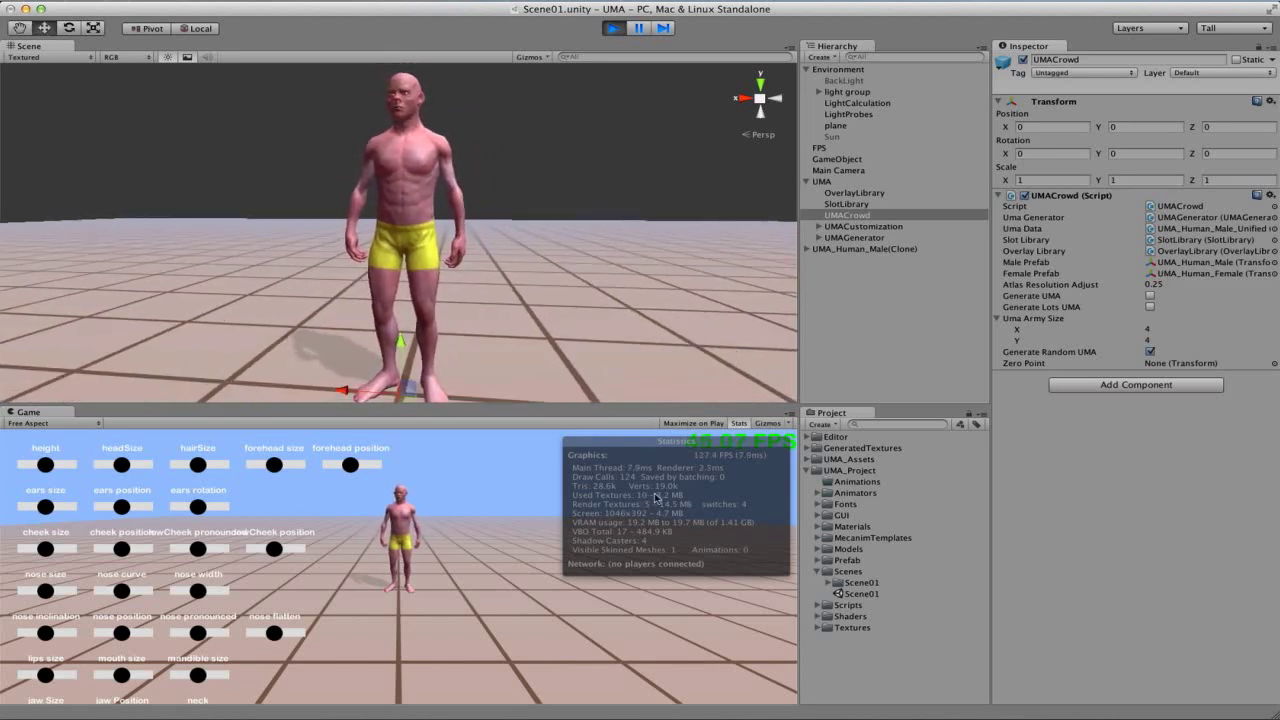
Step: Delete the single generated male and generate a whole crowd of random characters with UMACrowd's Generate Lots UMA option
left_click_drag(861, 252, 872, 259)
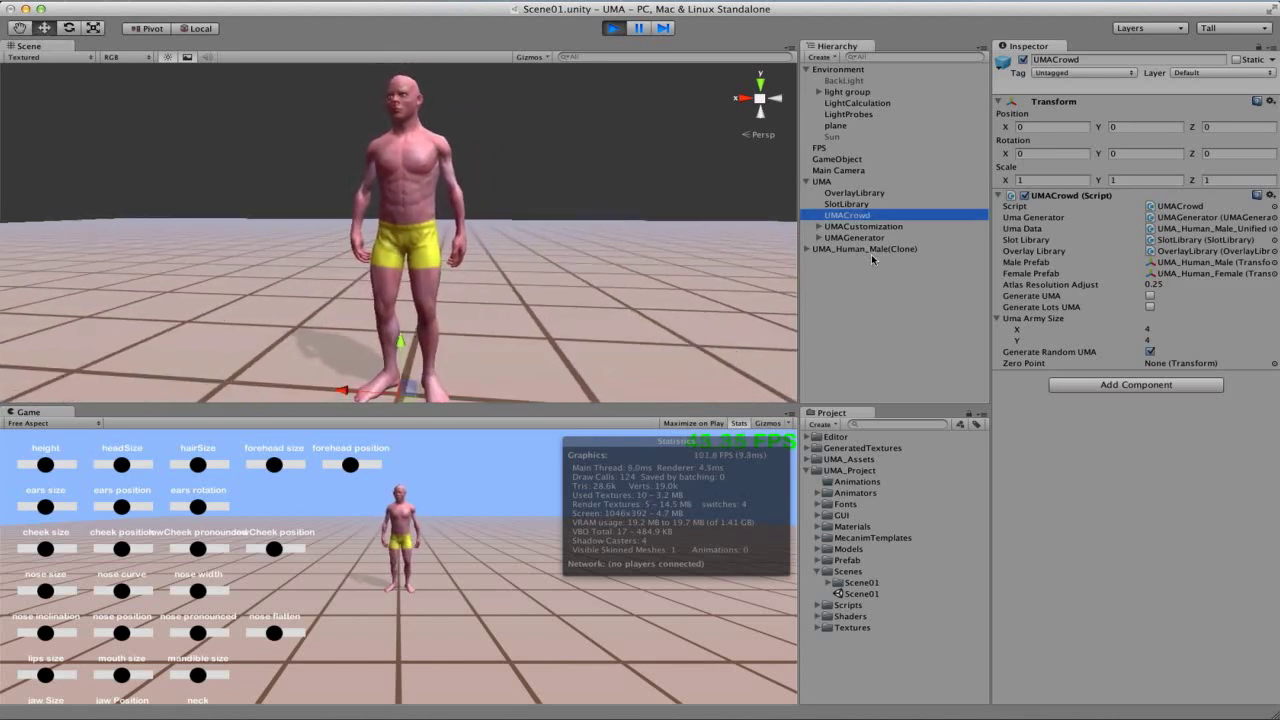
key("super+BackSpace")
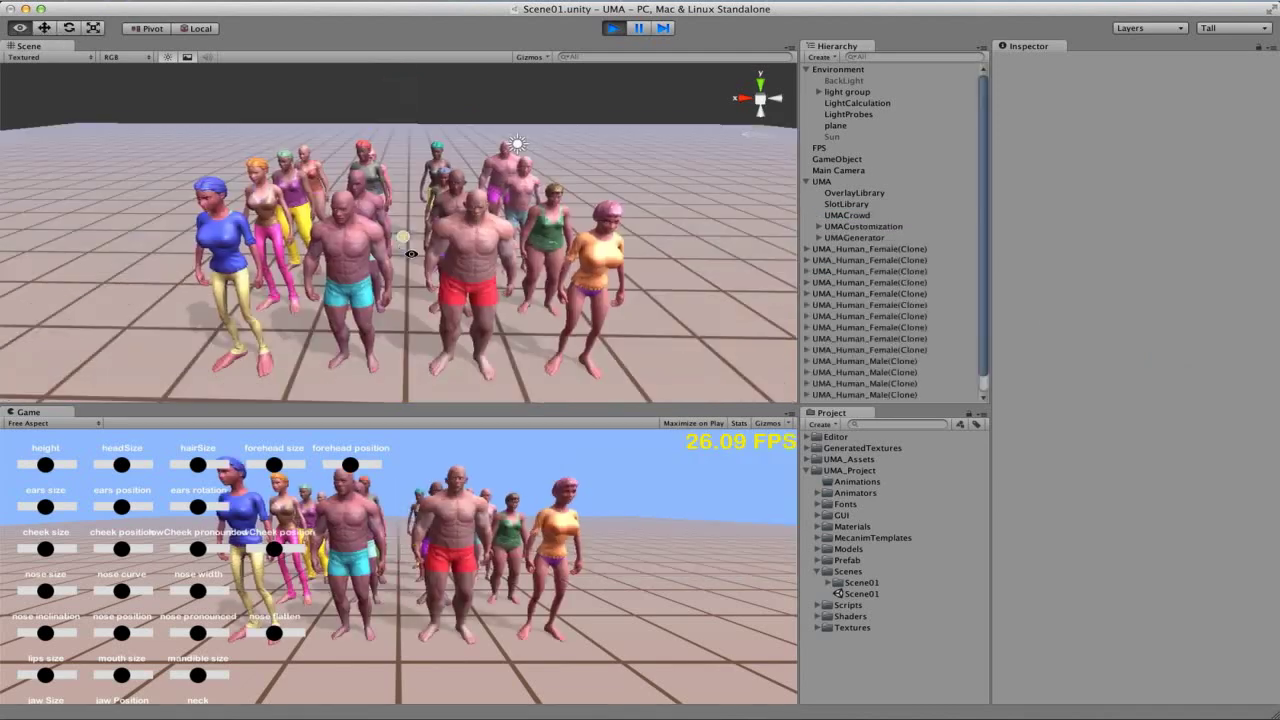
scroll(443, 227, "up", 2)
mouse_move(408, 240)
left_mouse_down("alt")
mouse_move(443, 222)
mouse_move(425, 236)
left_mouse_up("alt")
middle_click_drag(413, 220, 411, 204)
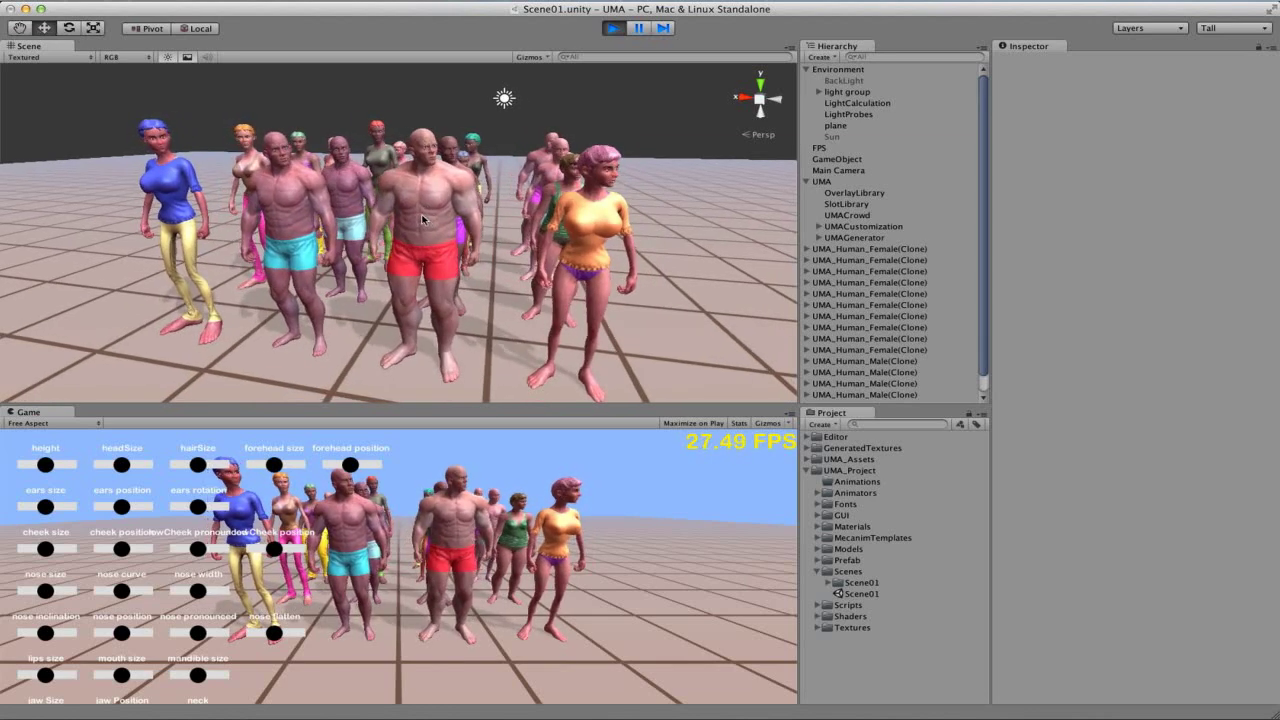
Step: Inspect the components of the front male in red shorts, from its UMA_Human_Male_Unified object to the UMA_Human_Male mesh's UMA/Regular material
left_click(422, 216)
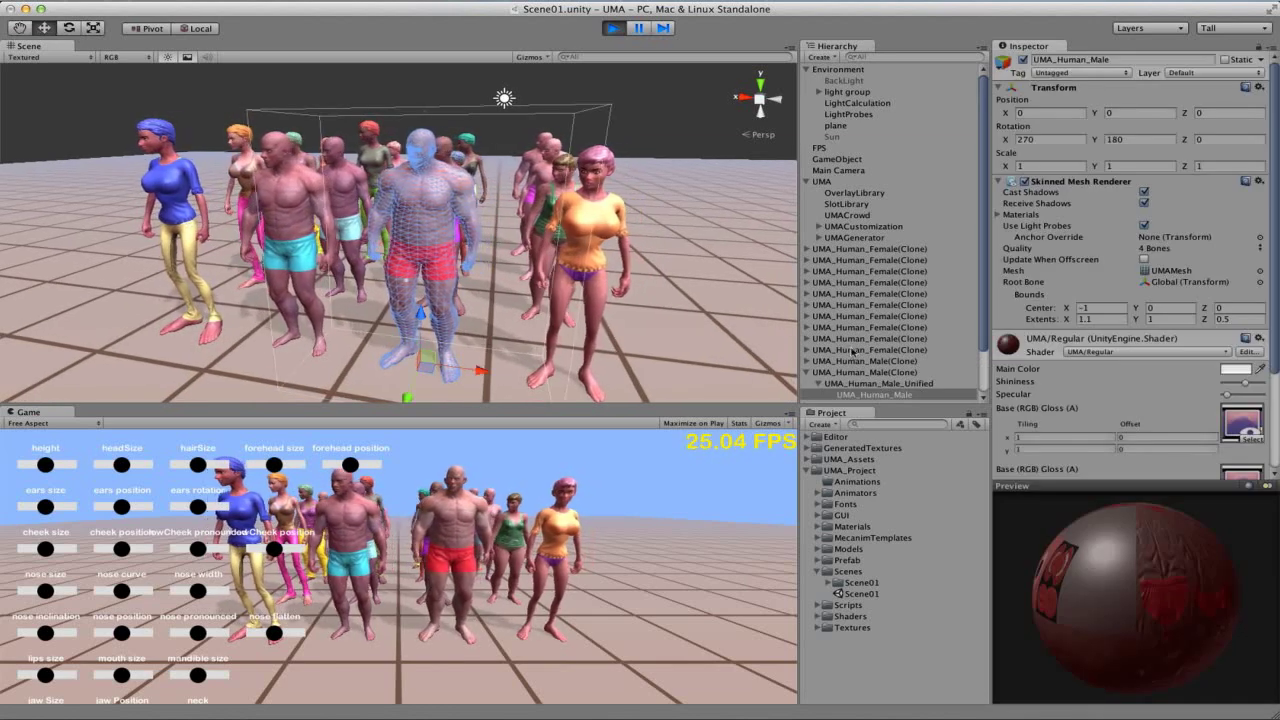
left_click(856, 372)
scroll(900, 338, "down", 3)
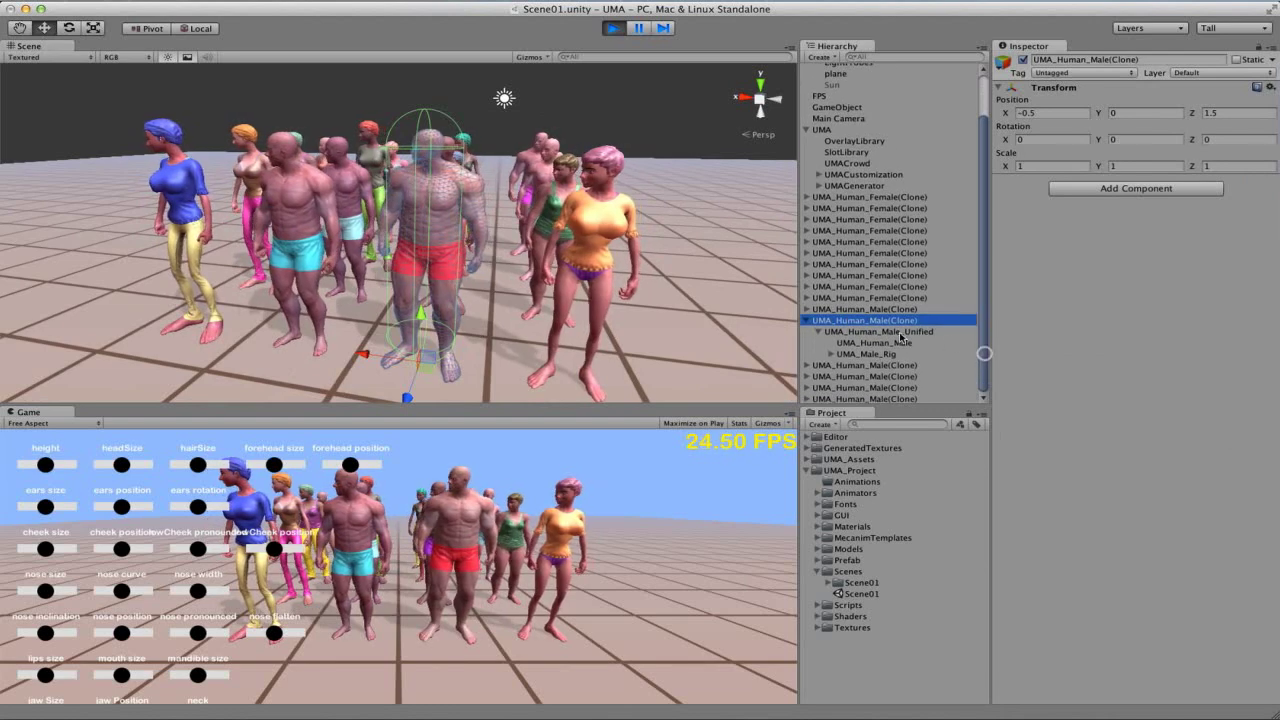
left_click(898, 333)
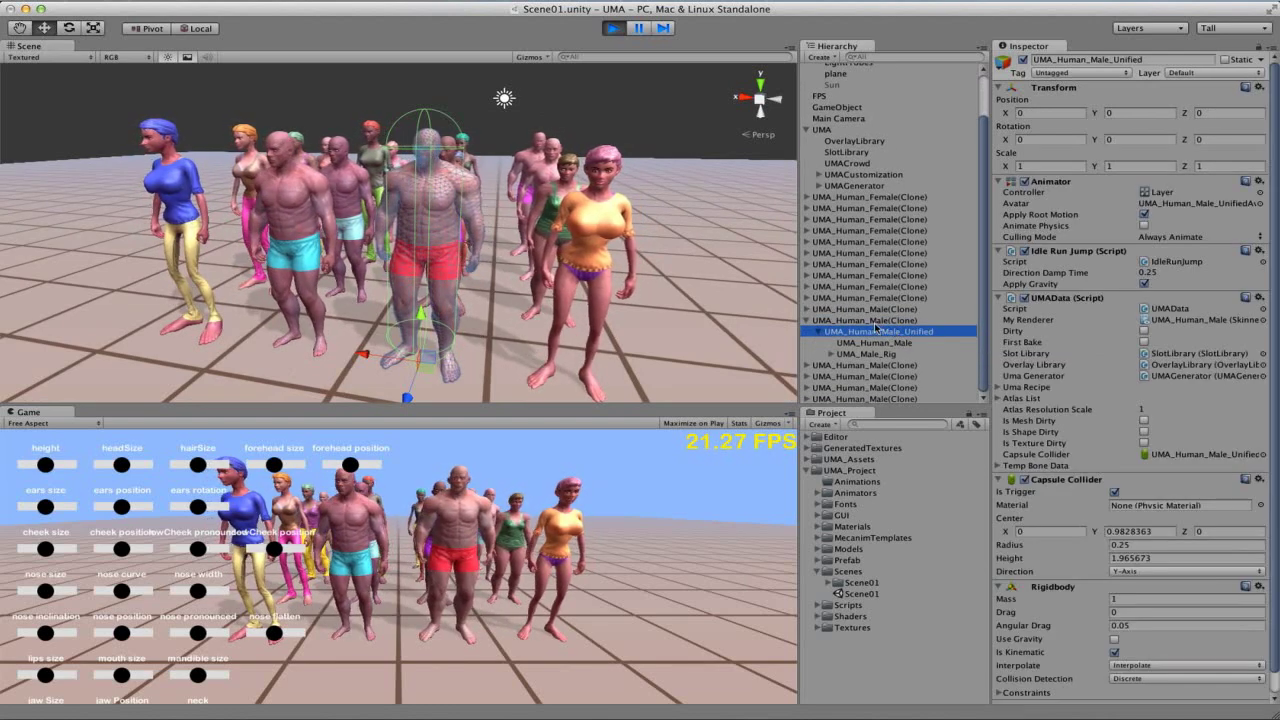
left_click(875, 343)
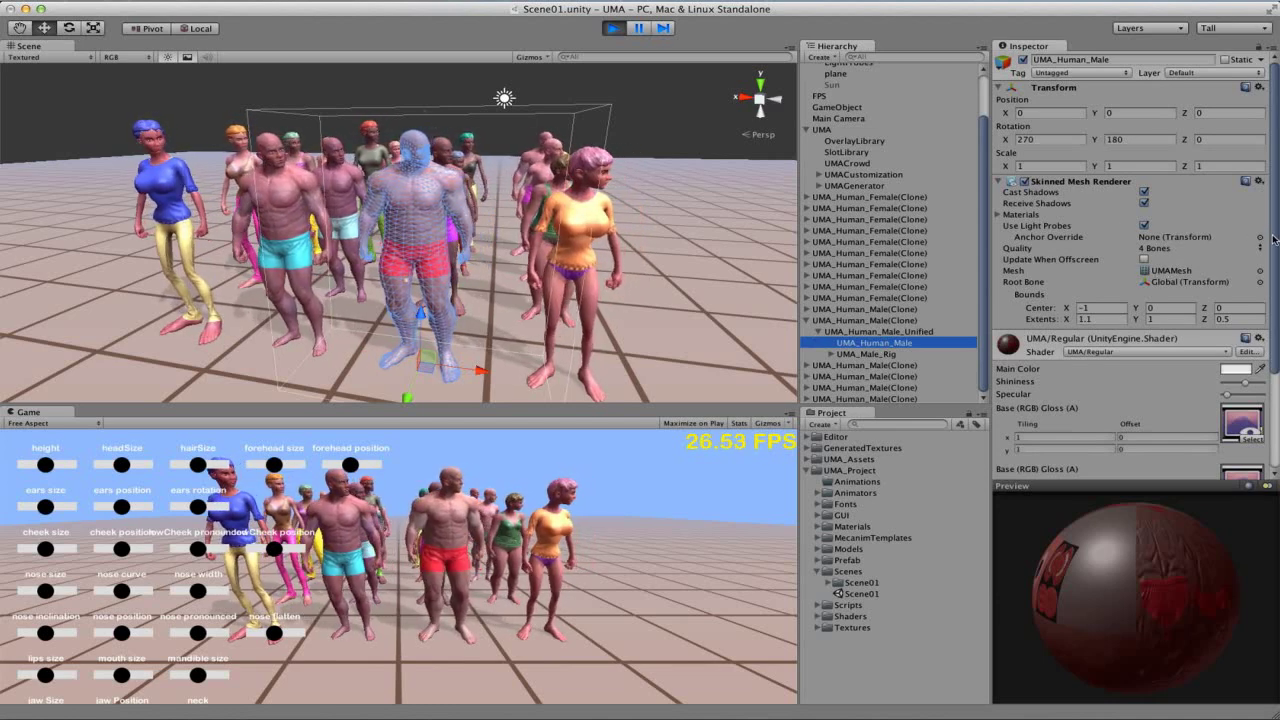
left_click_drag(1273, 240, 1276, 356)
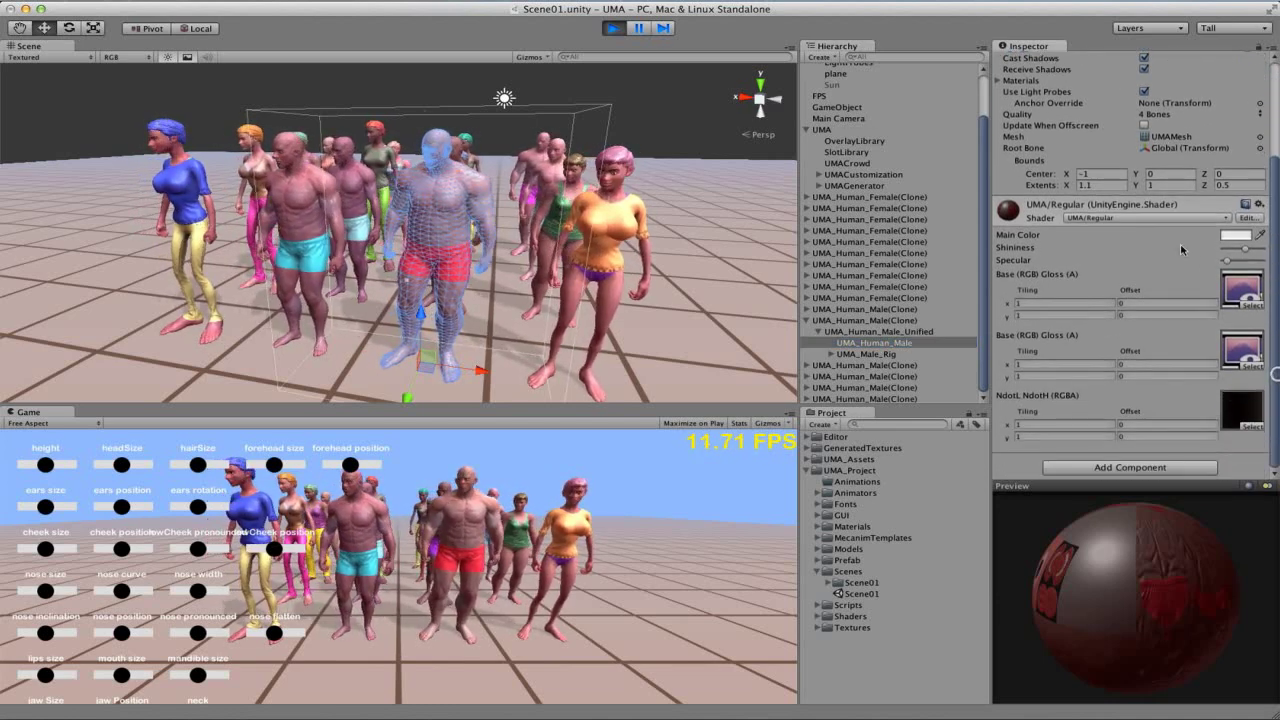
Step: Inspect the materials of the front female in the orange top and open her TransparentTwoSided material's base texture
left_click_drag(440, 200, 488, 247, "alt")
scroll(538, 188, "up", 5)
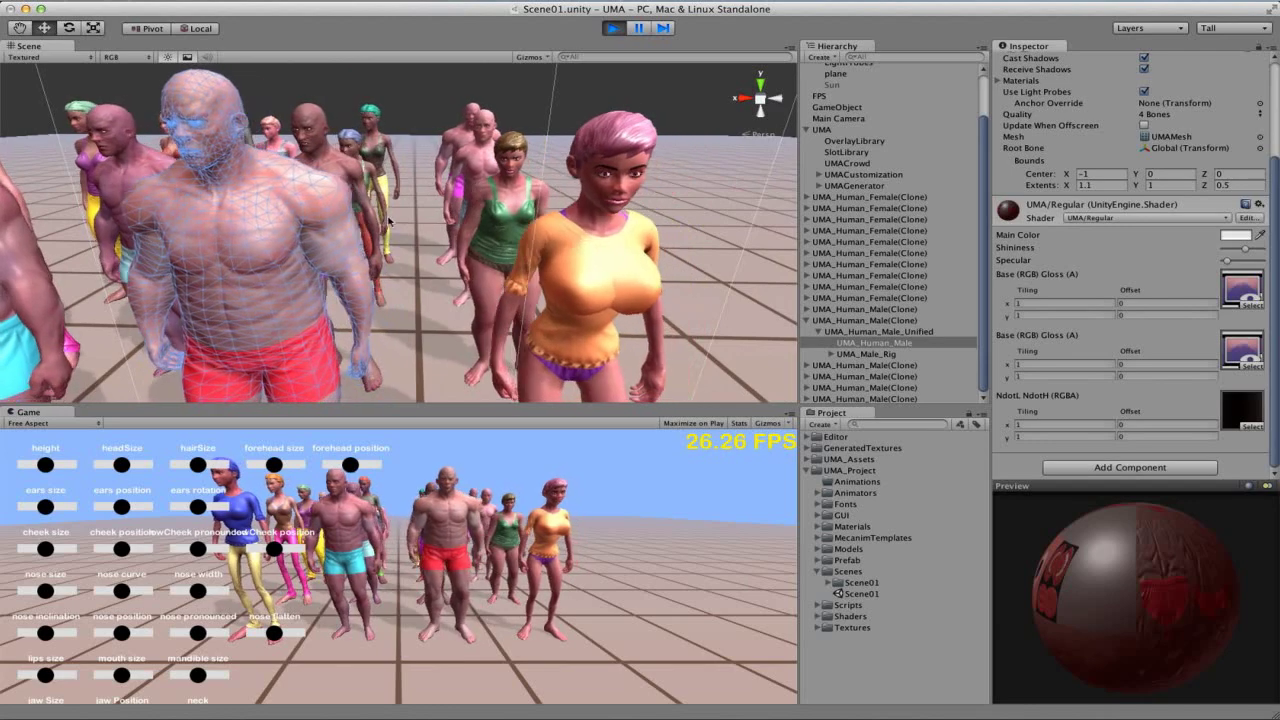
middle_click_drag(420, 262, 359, 222)
left_click_drag(359, 222, 326, 229, "alt")
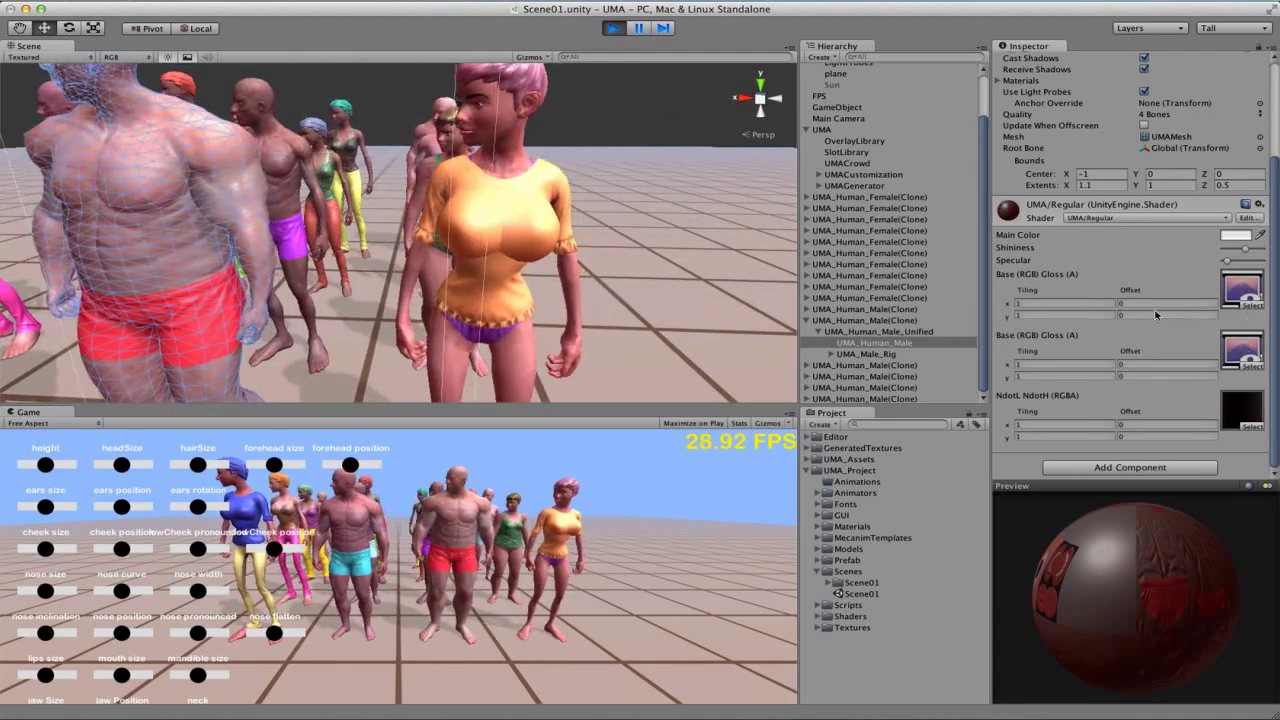
middle_click_drag(600, 191, 583, 210)
left_click(474, 222)
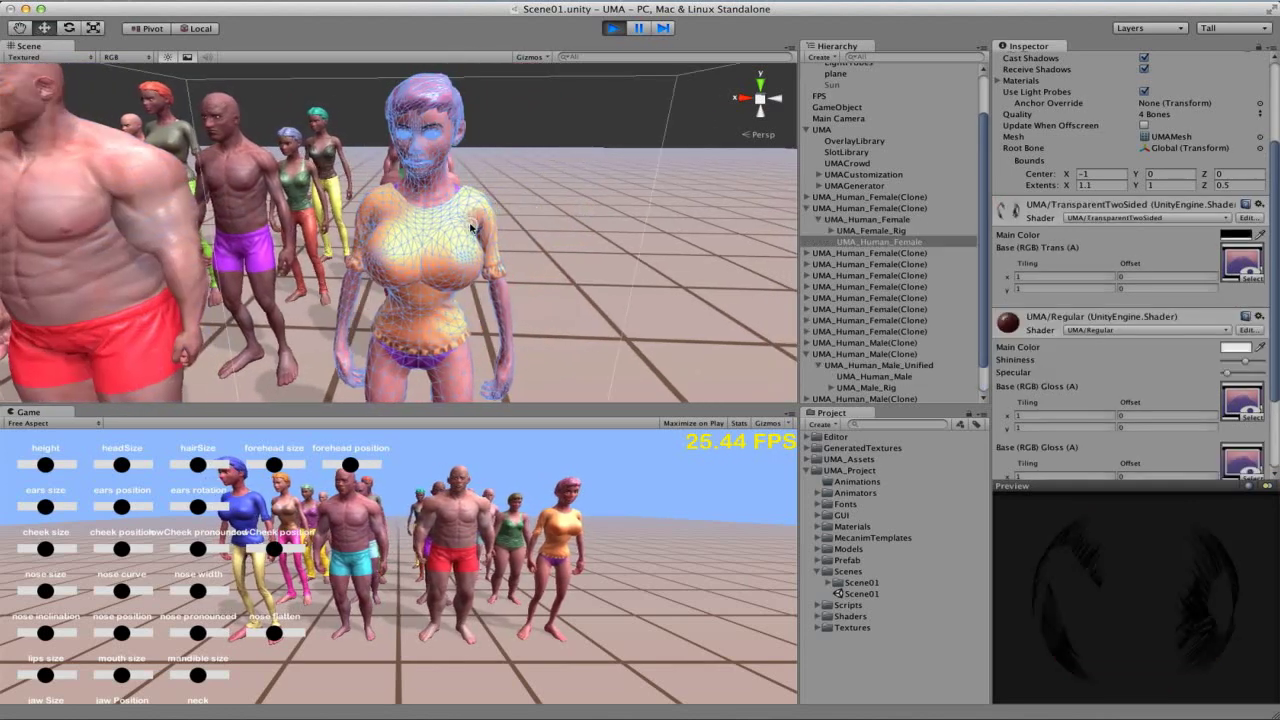
middle_click_drag(500, 190, 464, 236)
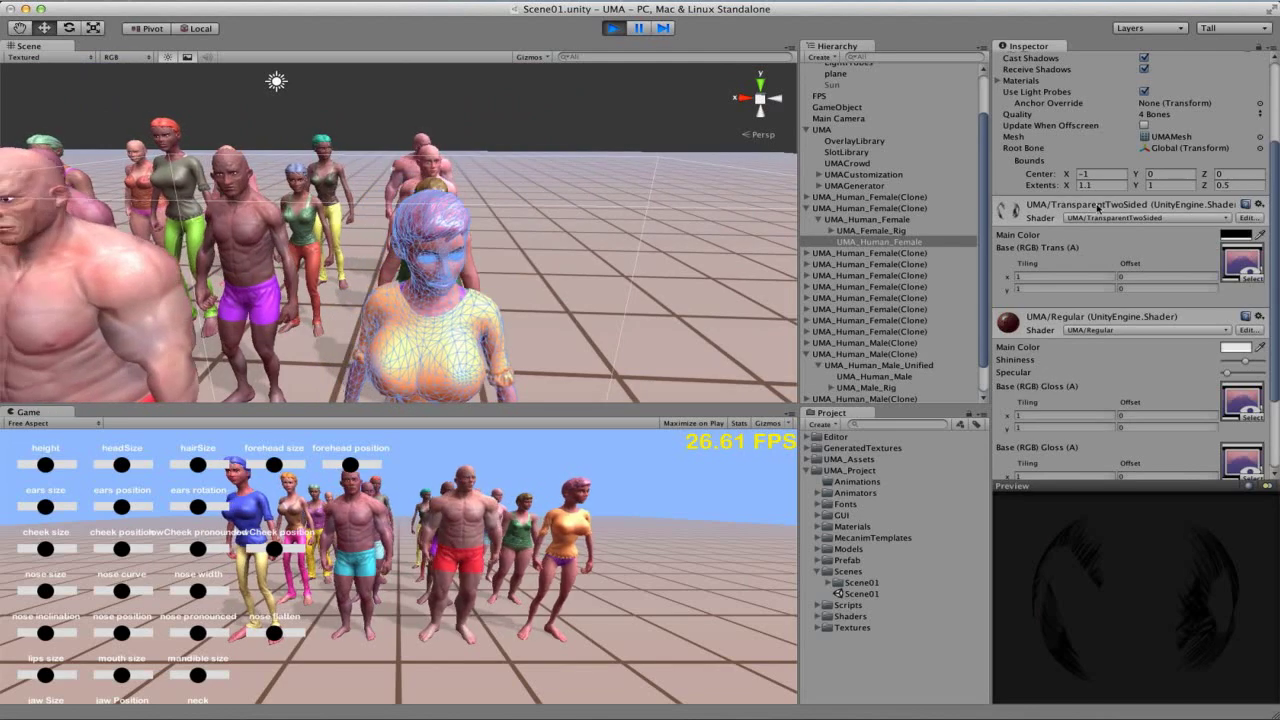
double_click(1243, 263)
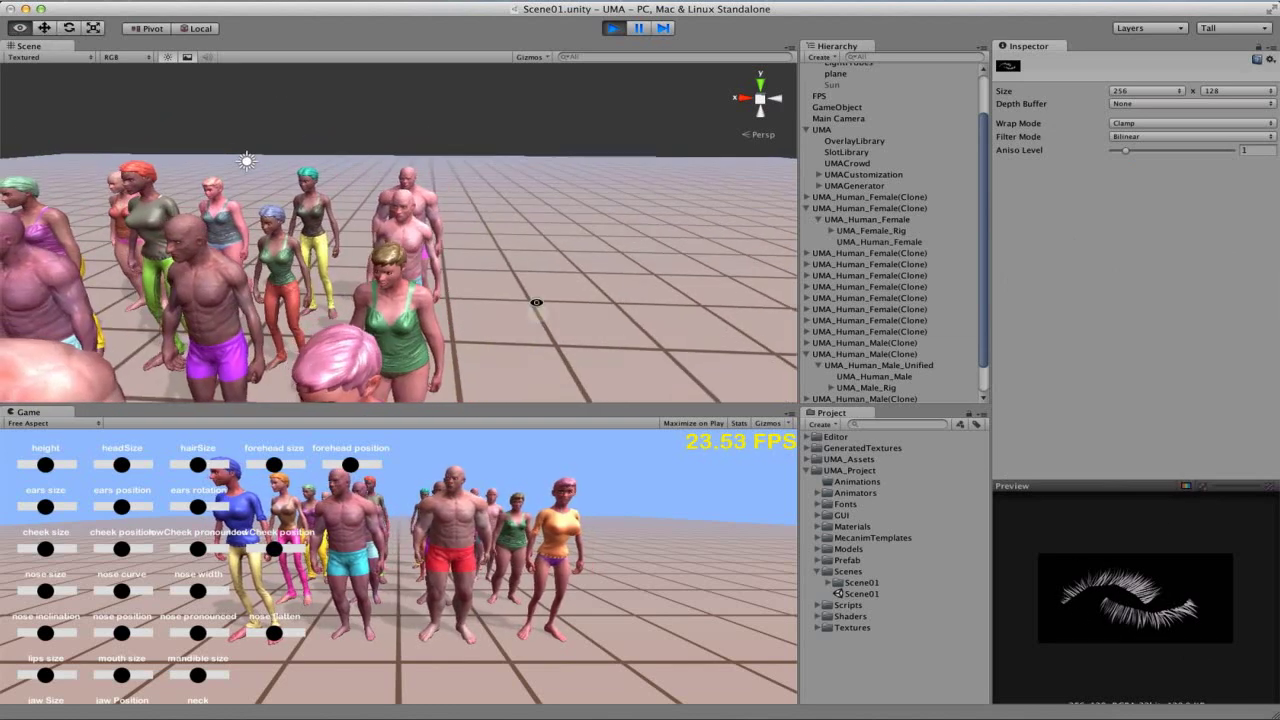
Step: Examine the crowd from several angles and distances in the Scene view and select the mesh of the female in the orange top
right_click_drag(536, 300, 631, 256)
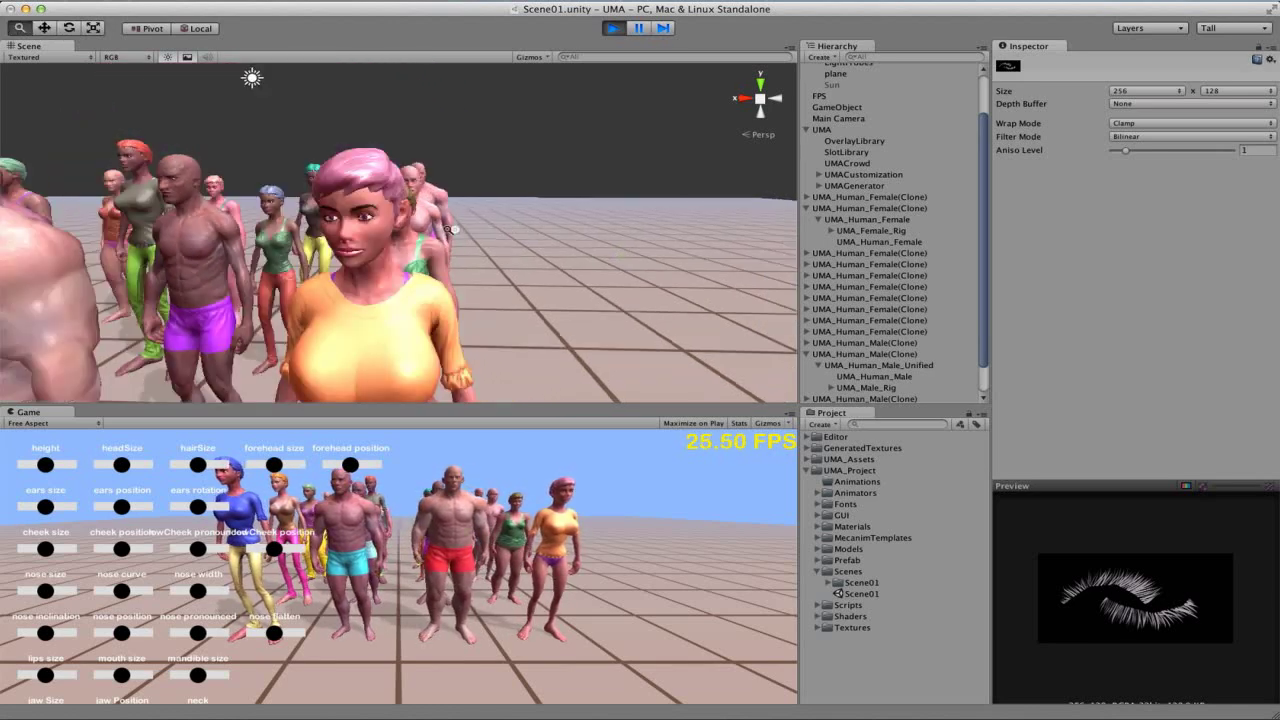
right_click_drag(441, 230, 358, 235, "alt")
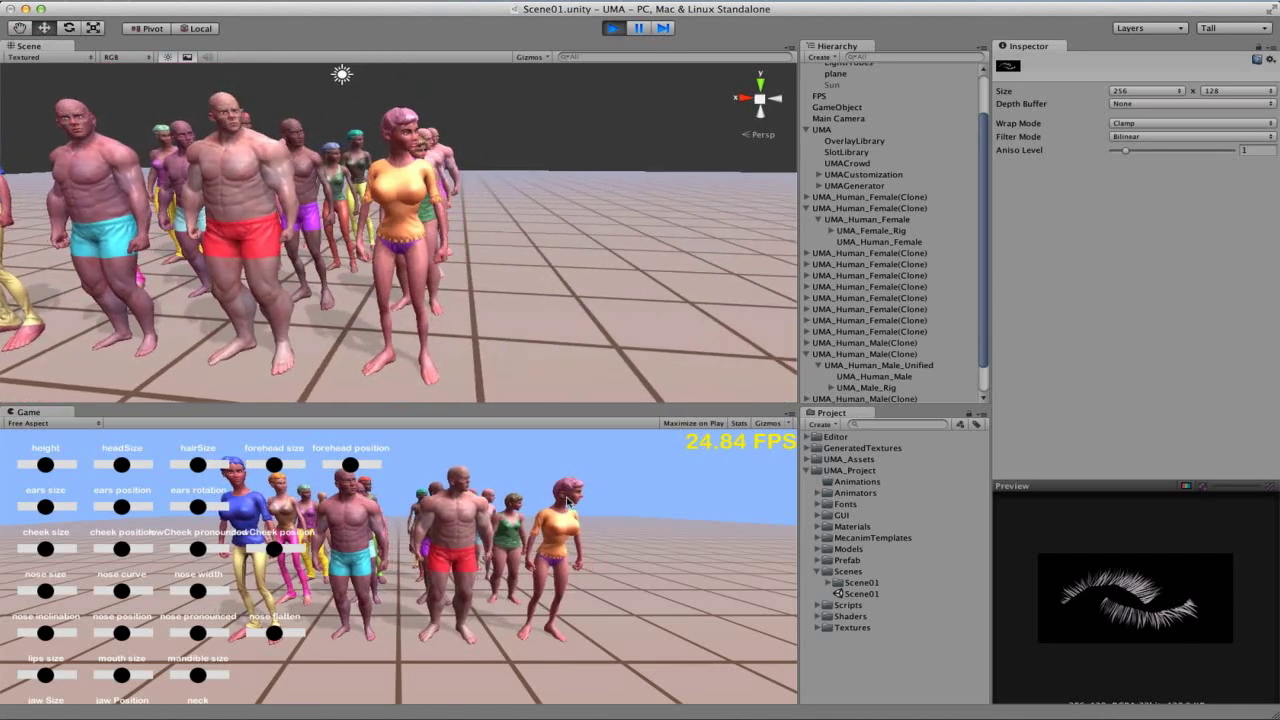
middle_click_drag(475, 233, 640, 240)
right_click_drag(640, 240, 700, 232, "alt")
middle_click_drag(700, 232, 445, 218)
middle_click_drag(540, 215, 425, 211)
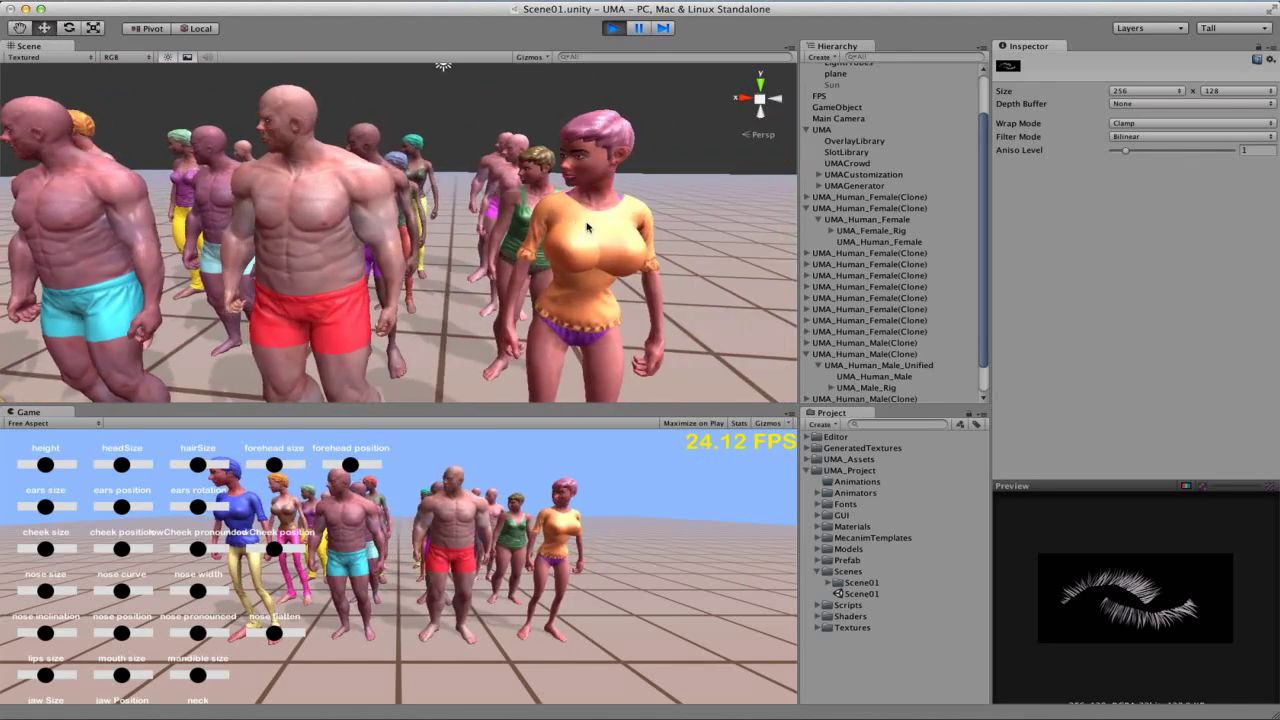
left_click_drag(587, 226, 514, 221, "alt")
middle_click_drag(485, 207, 501, 196)
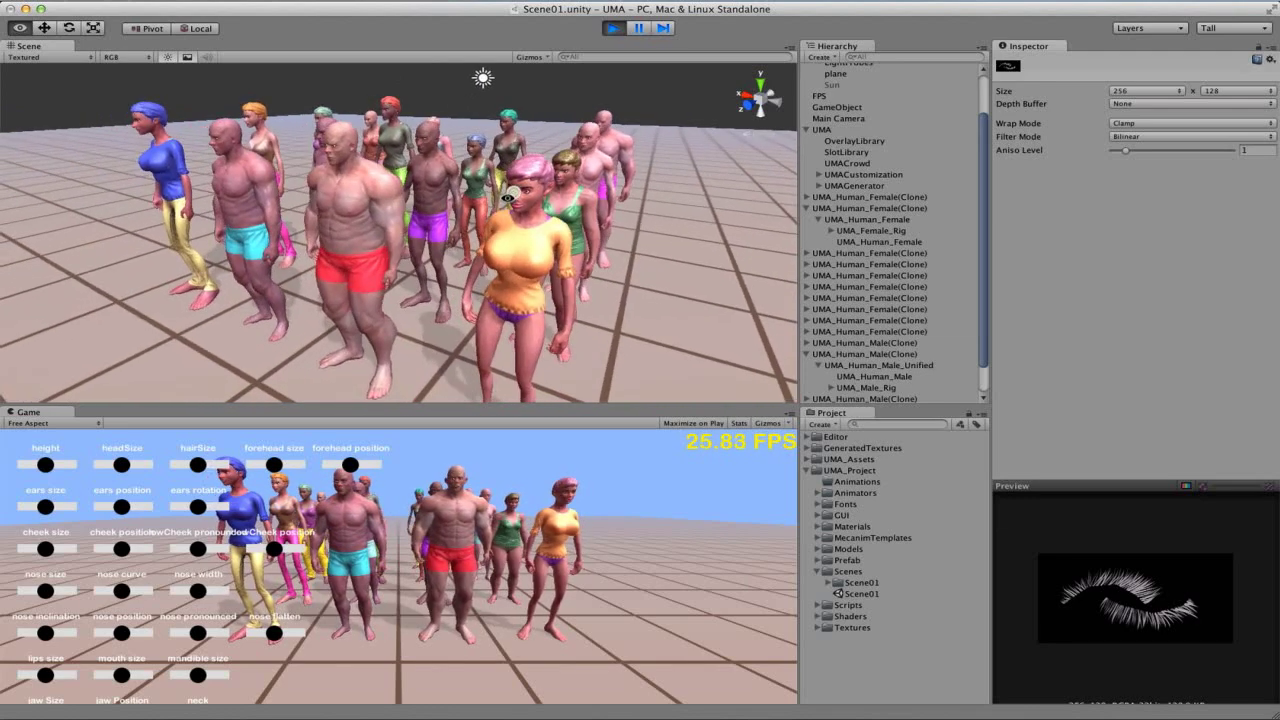
left_click(449, 240)
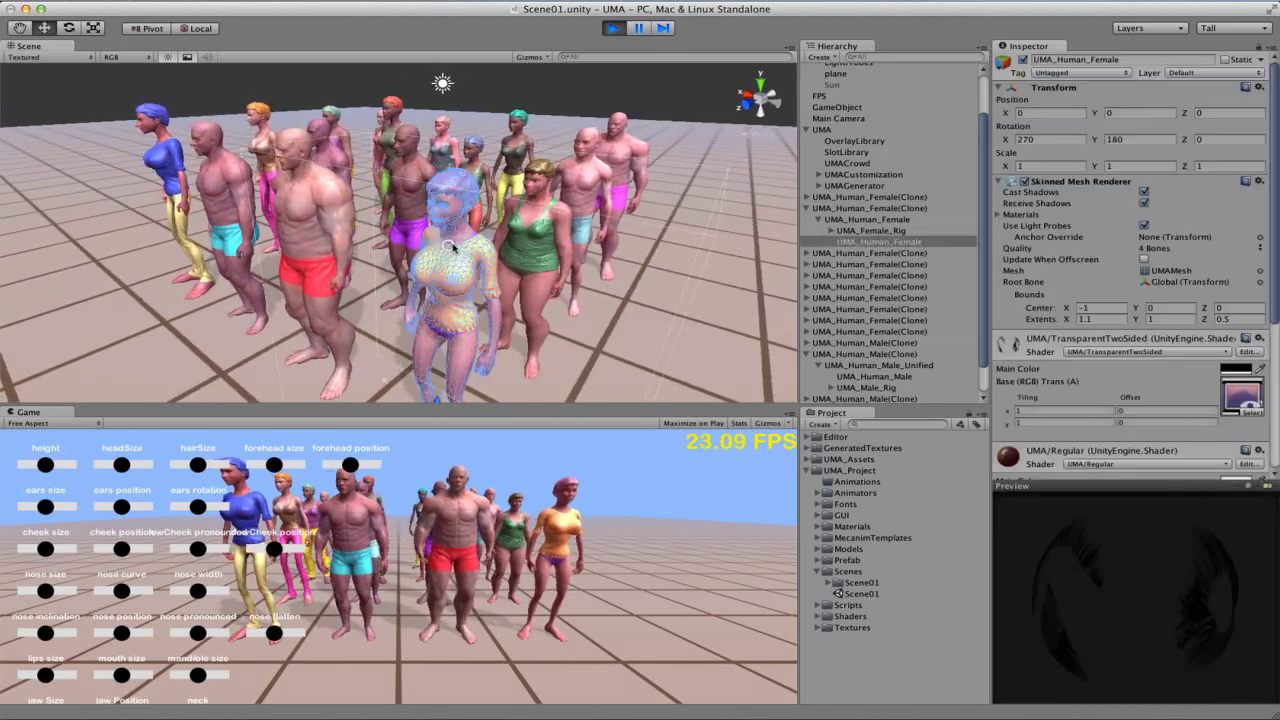
Step: Open the base texture of the front female in the orange top and enlarge the Inspector's texture preview
left_click_drag(361, 405, 362, 432)
left_click_drag(1274, 262, 1274, 380)
double_click(1233, 350)
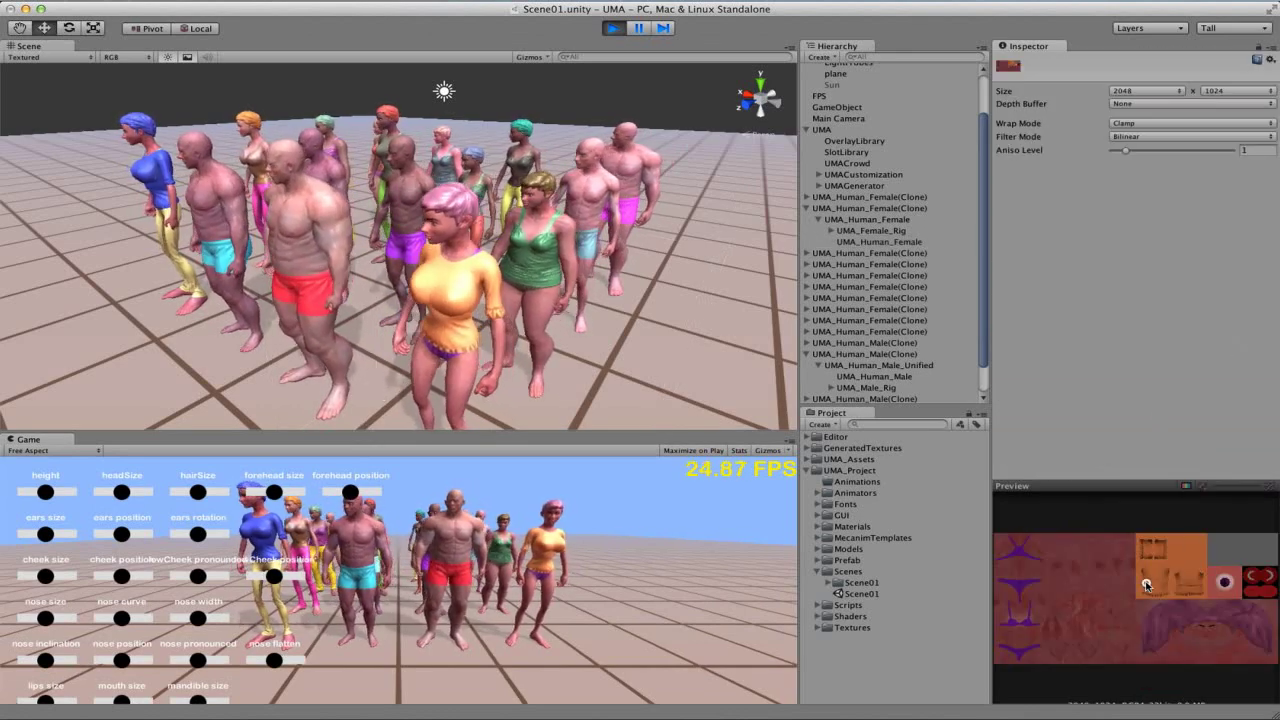
left_click_drag(1061, 483, 1055, 322)
left_click_drag(990, 372, 816, 389)
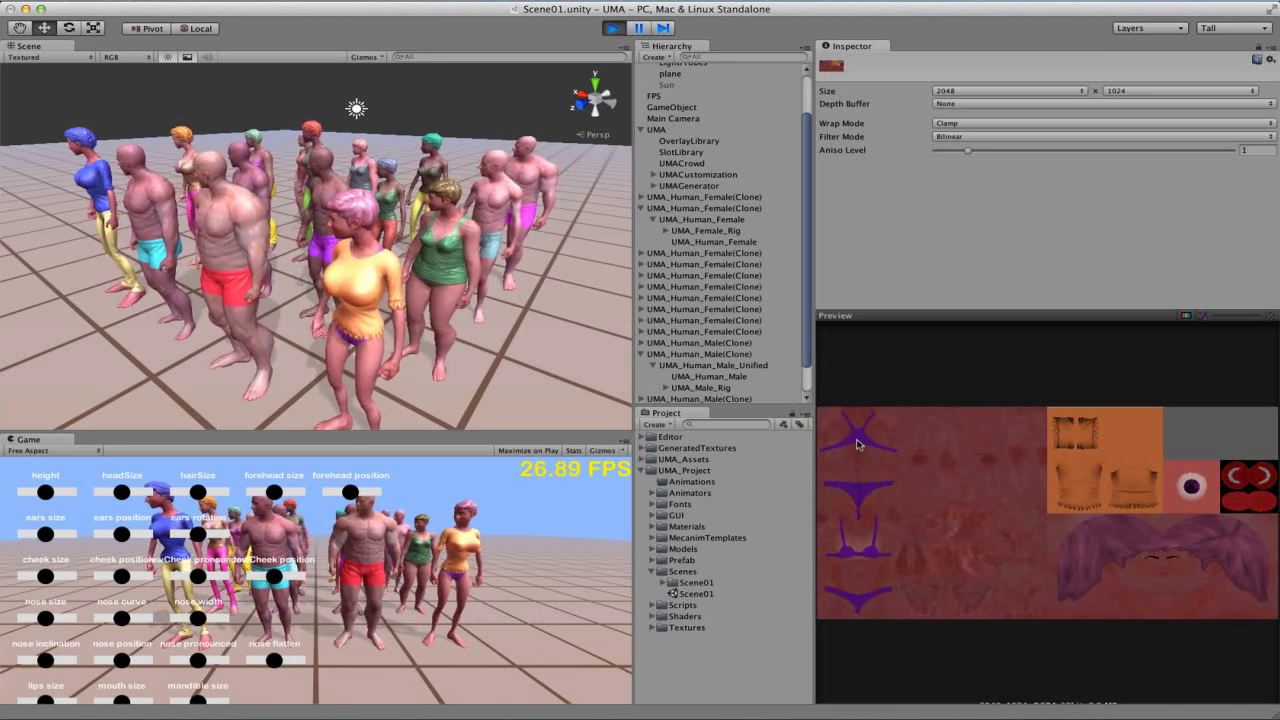
Step: Select the mesh of the female in the green swimsuit and open her UMA/Regular material's base texture
middle_click_drag(489, 348, 429, 372)
right_click_drag(261, 287, 615, 248, "alt")
middle_click_drag(429, 360, 432, 281)
scroll(432, 281, "down", 3)
left_click_drag(423, 300, 340, 290, "alt")
left_click(355, 296)
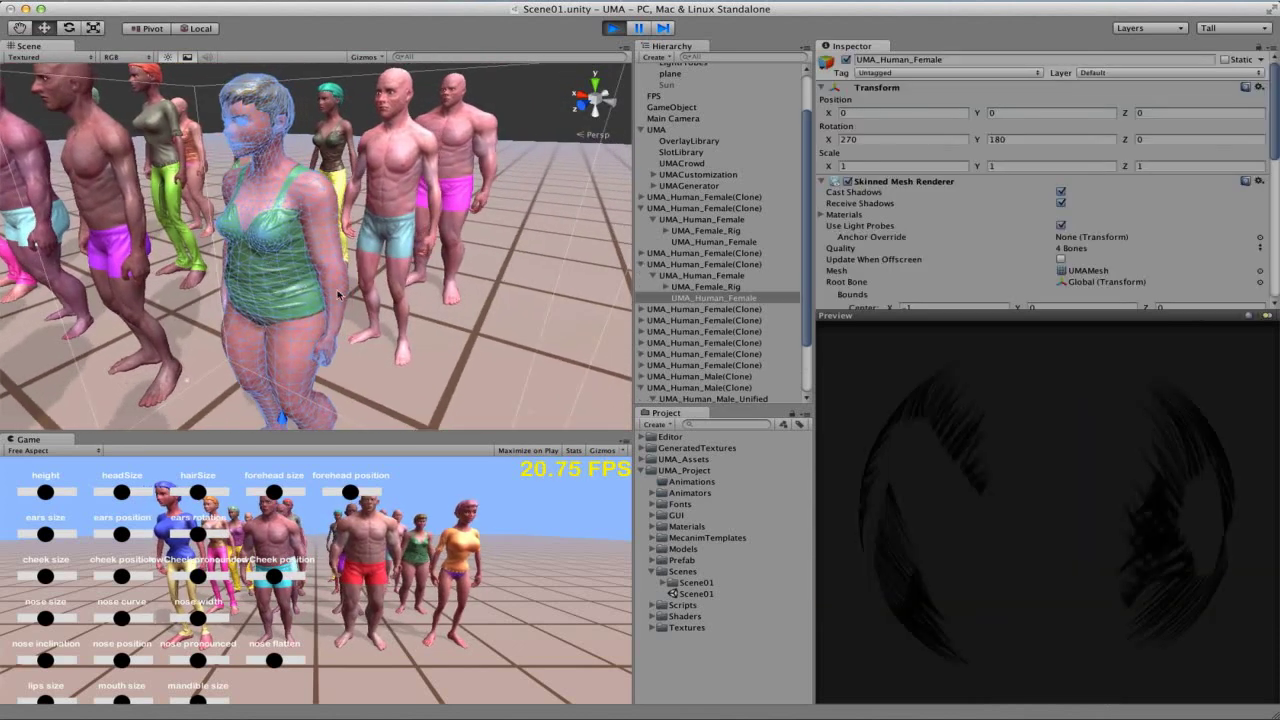
left_click_drag(1275, 138, 1275, 245)
left_click(1238, 172)
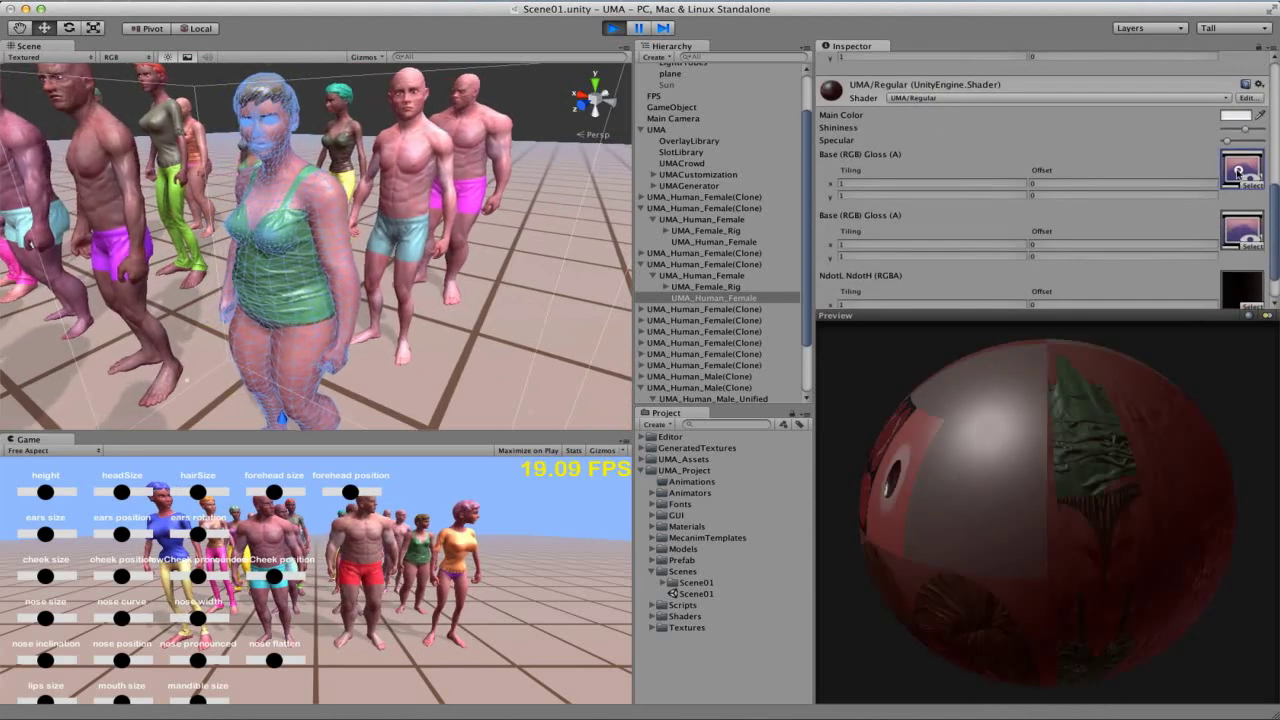
double_click(1238, 172)
Step: Examine the green-swimsuit female's hair up close, reselect her mesh and reopen her base texture
left_click_drag(494, 280, 511, 286, "alt")
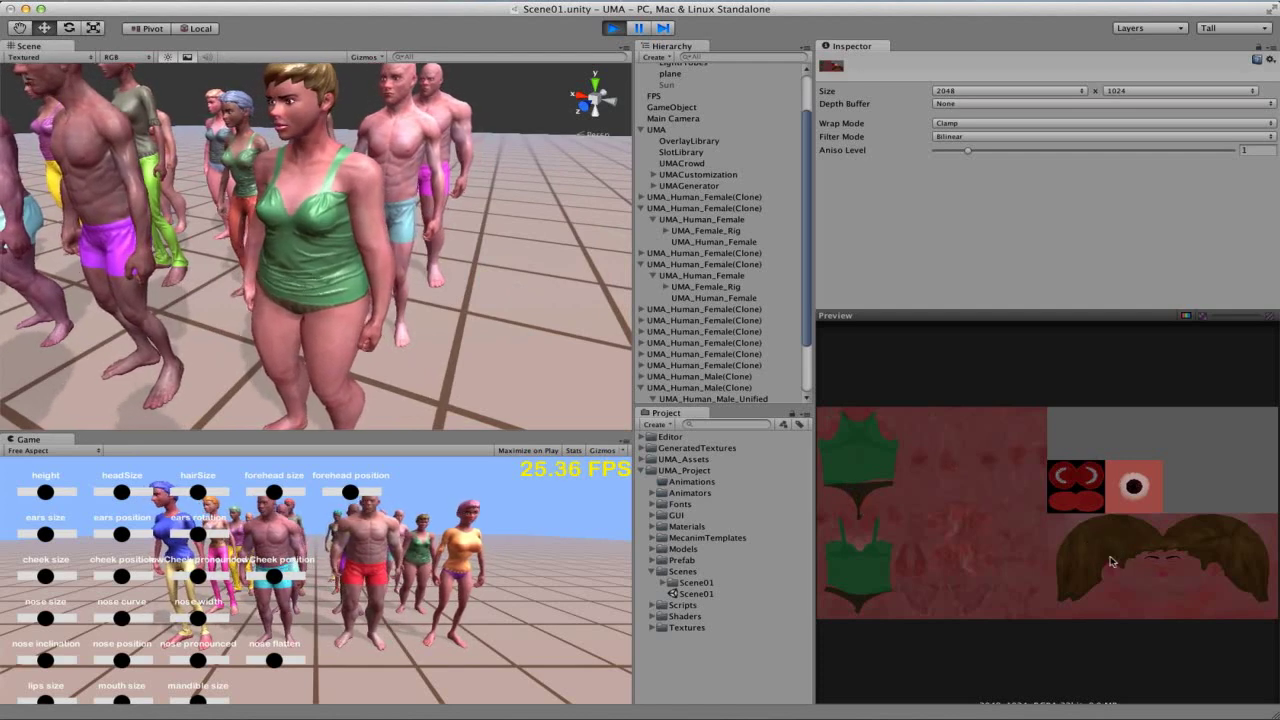
scroll(523, 269, "up", 5)
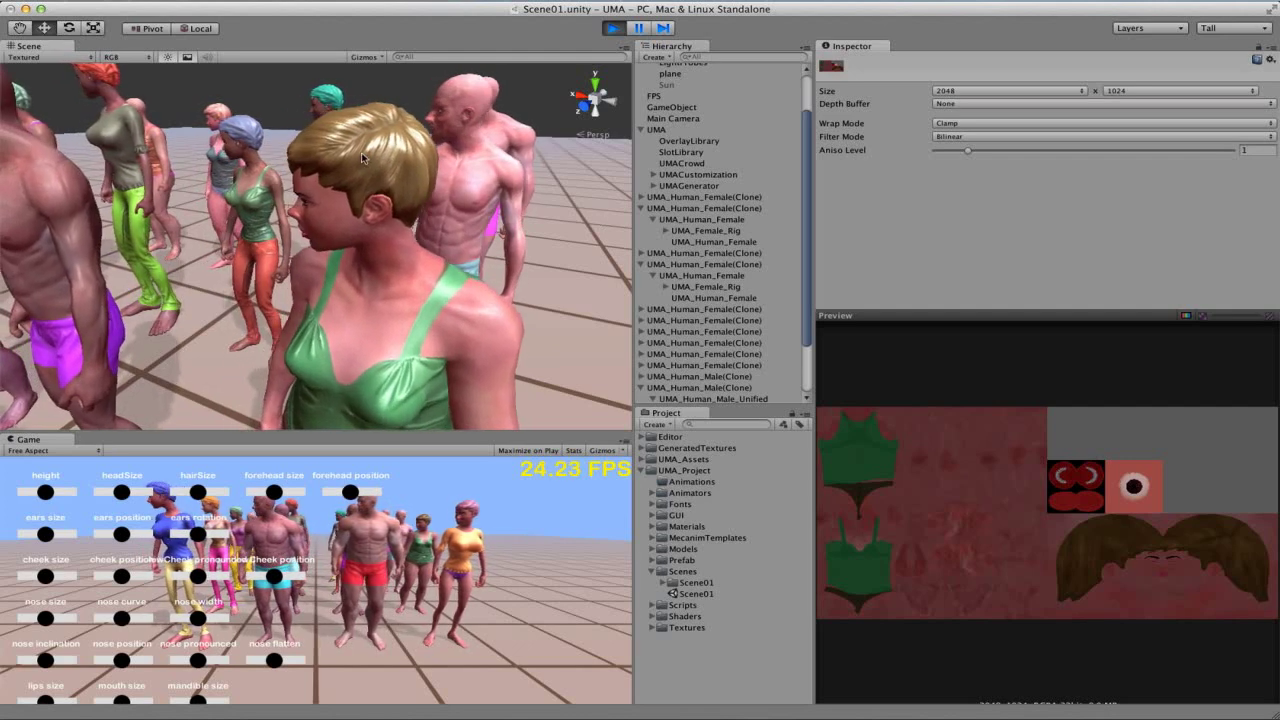
left_click(364, 155)
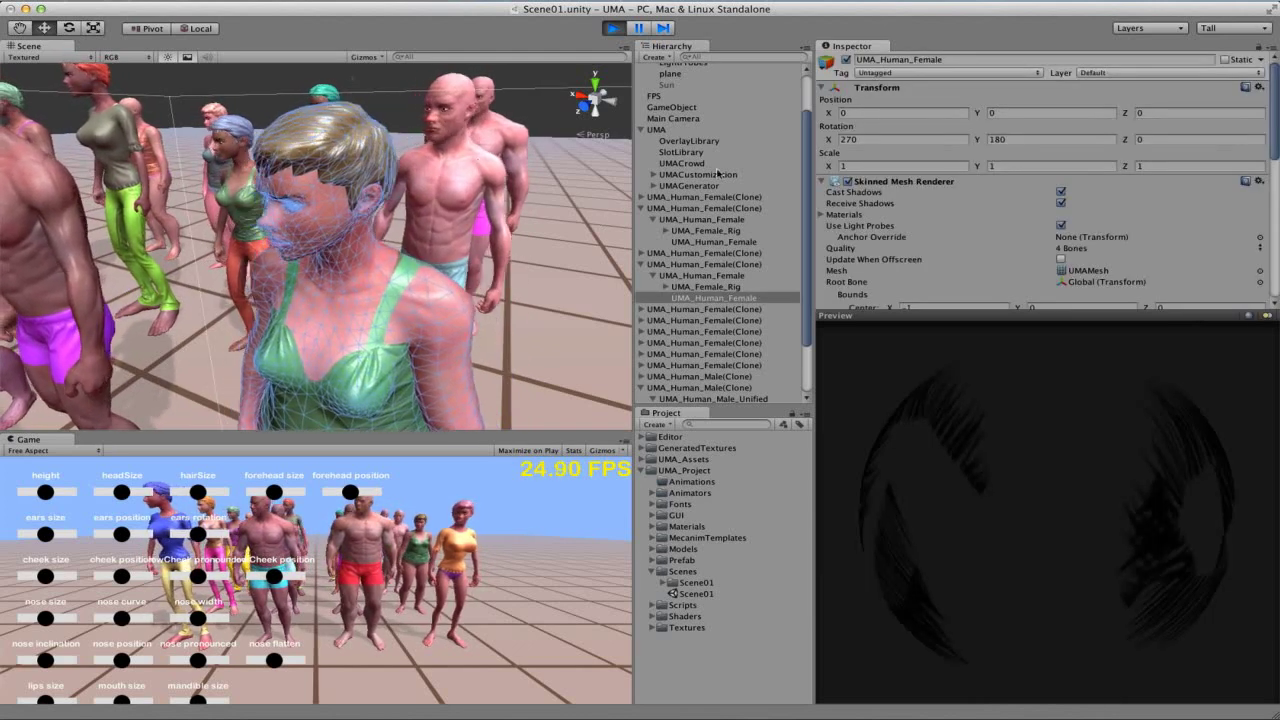
left_click_drag(1274, 144, 1277, 265)
double_click(1228, 152)
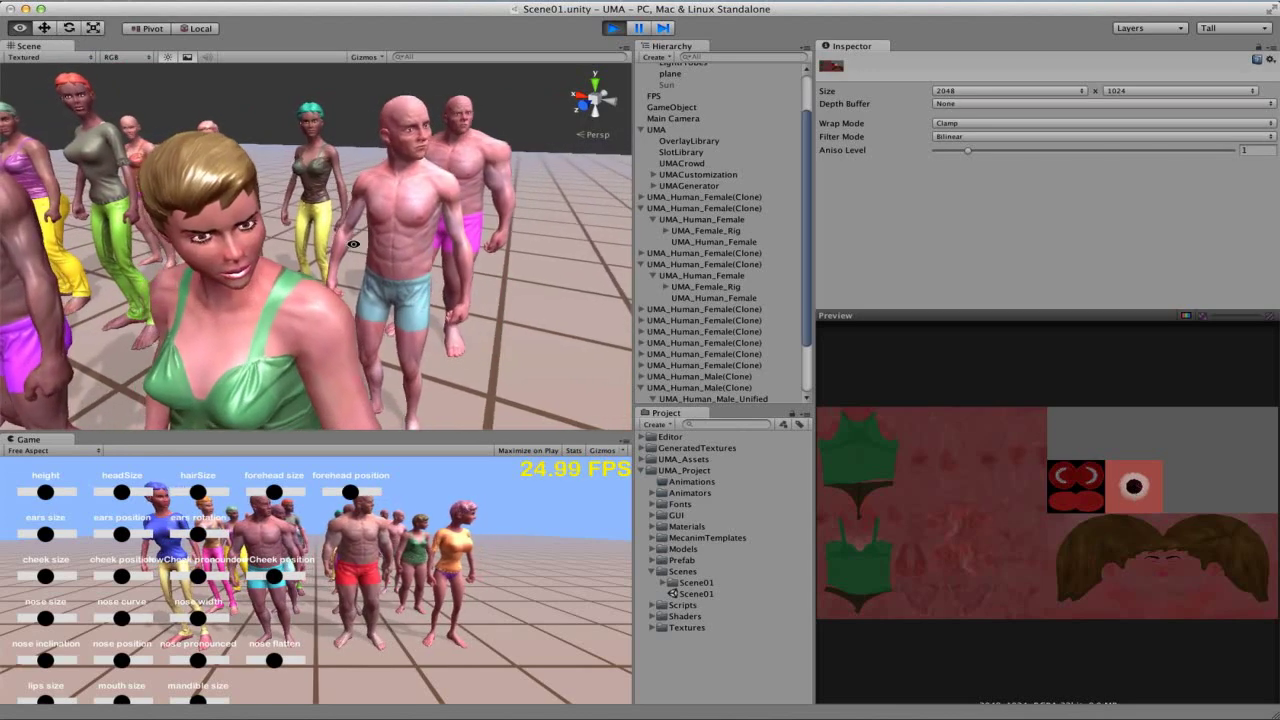
Step: Select the mesh of the front female in the blue shirt and open her UMA/Regular material's base texture
right_click_drag(355, 250, 385, 260, "alt")
mouse_move(385, 260)
left_mouse_down("alt")
mouse_move(318, 270)
mouse_move(361, 259)
left_mouse_up("alt")
right_click_drag(361, 259, 340, 262, "alt")
left_click_drag(376, 268, 289, 195, "alt")
left_click(289, 193)
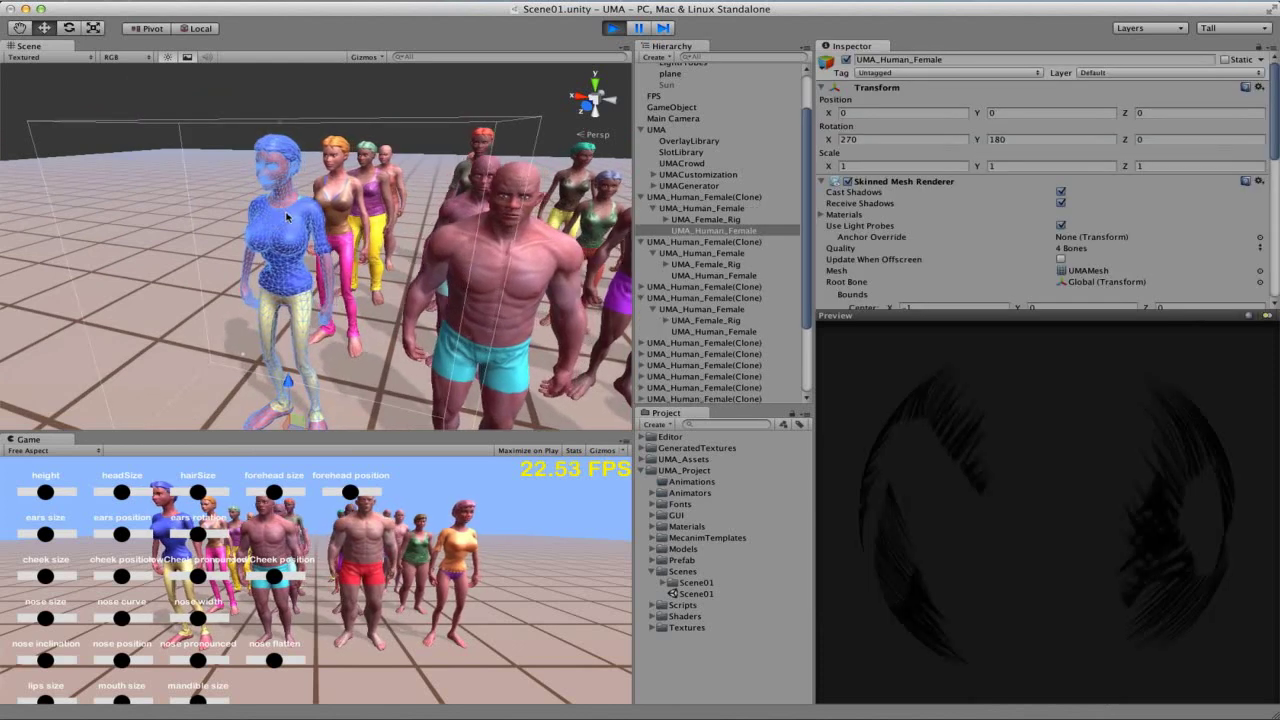
left_click_drag(1272, 130, 1268, 246)
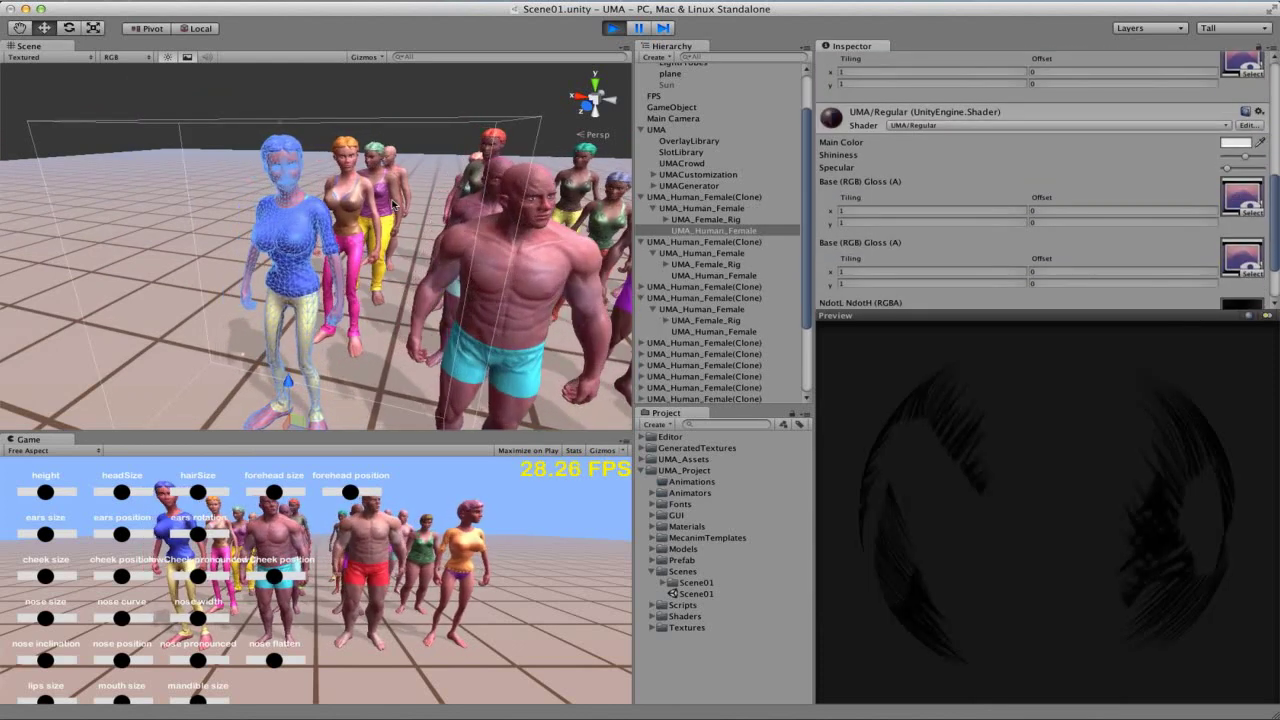
left_click(1242, 200)
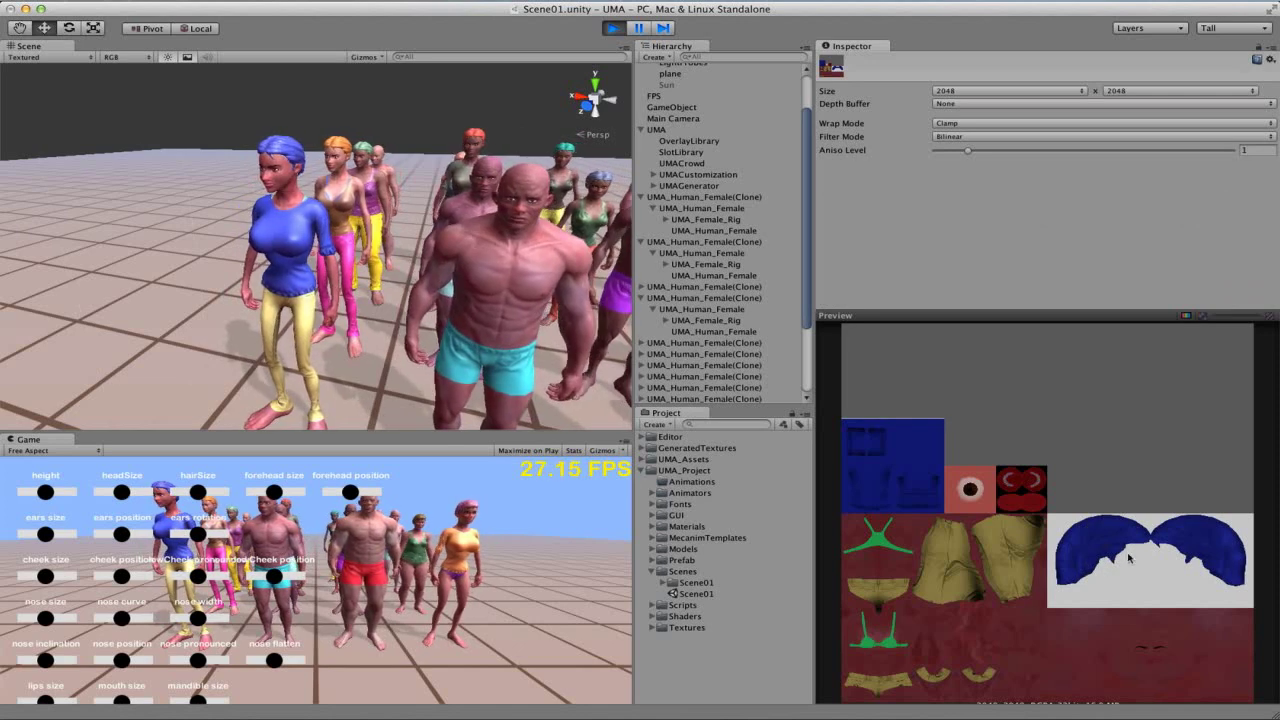
Step: Examine the blue-shirted female's clothing up close, reselect her mesh and reopen her base texture for comparison
left_click_drag(302, 212, 334, 255, "alt")
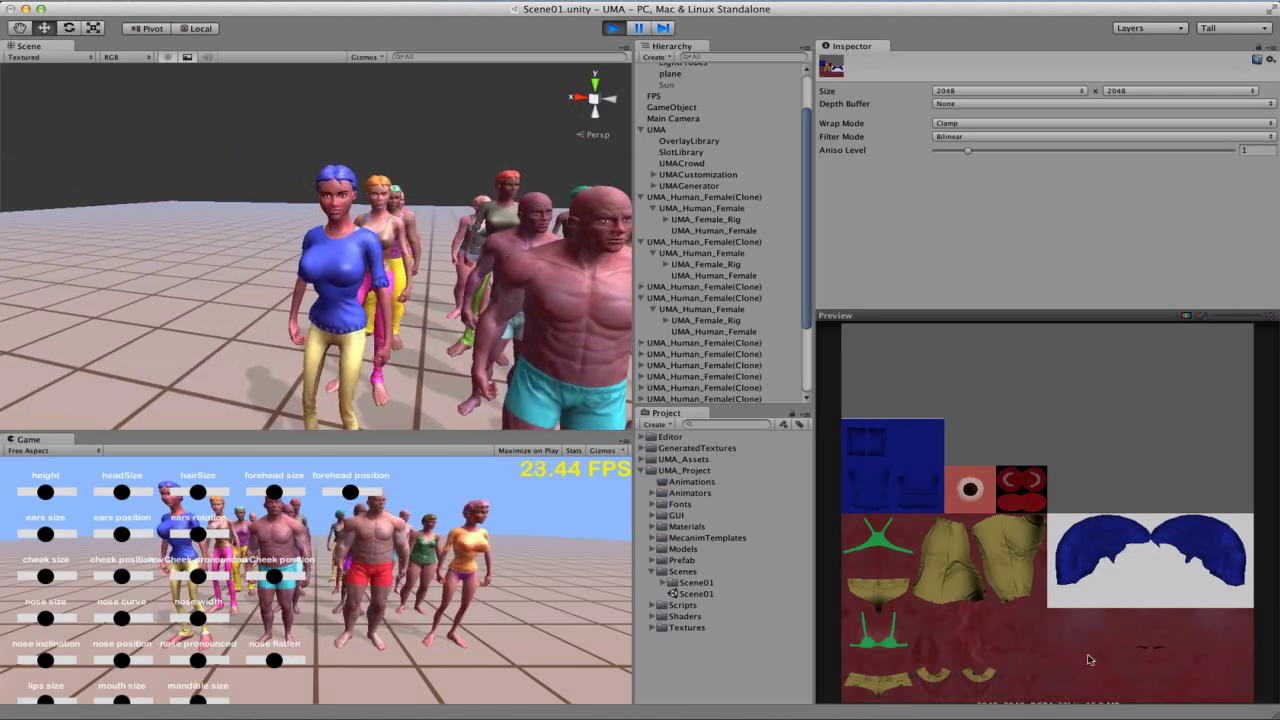
left_click_drag(306, 271, 392, 237, "alt")
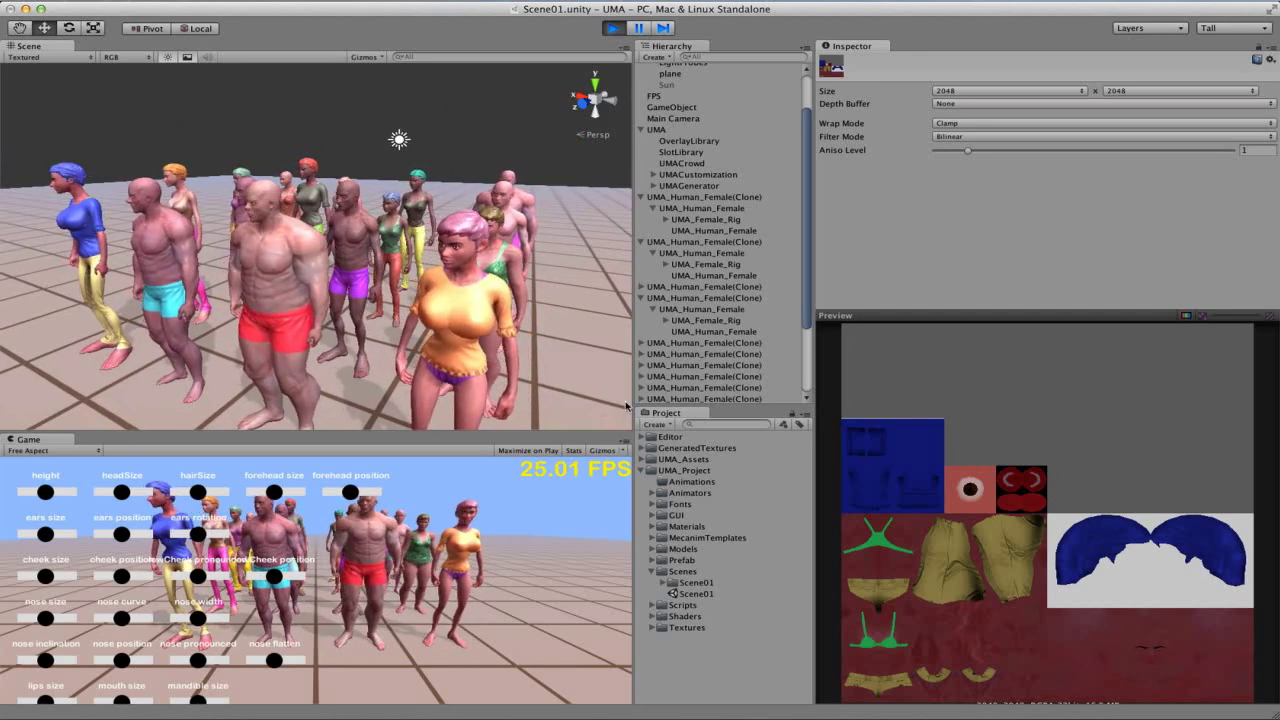
middle_click_drag(284, 263, 392, 260)
left_click_drag(320, 262, 477, 232, "alt")
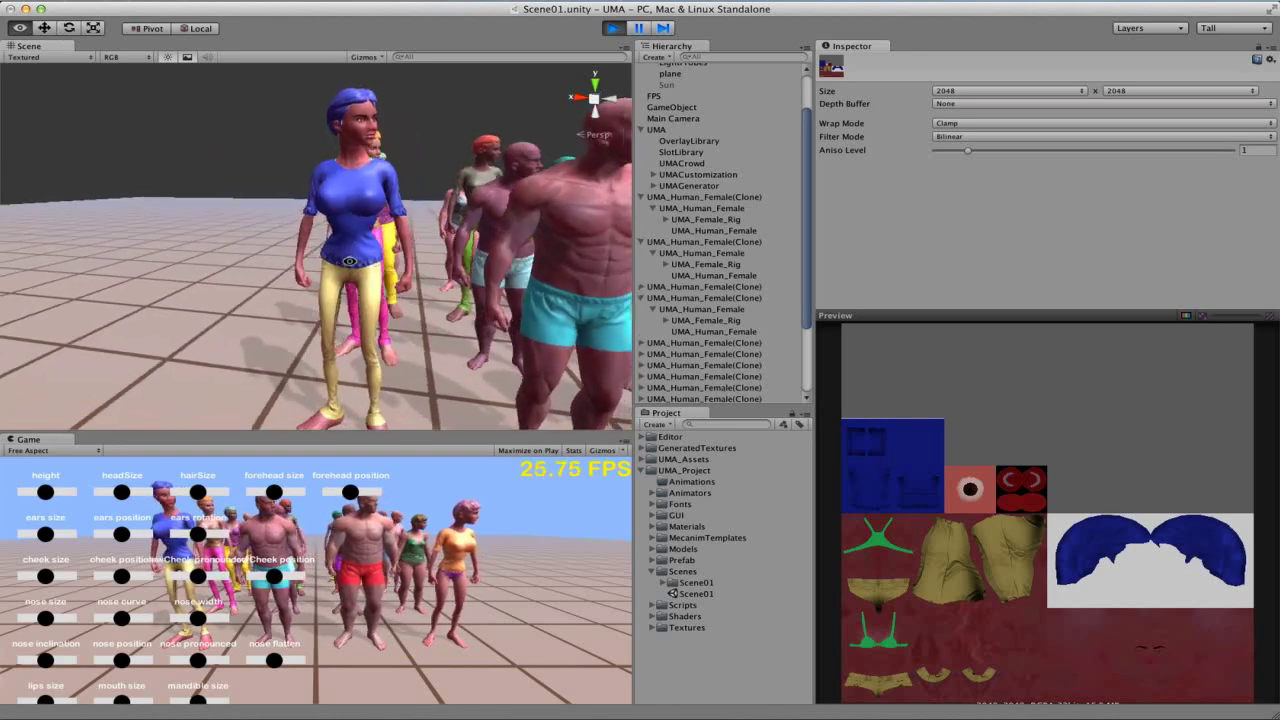
left_click(343, 222)
scroll(412, 237, "up", 2)
scroll(412, 237, "up", 2)
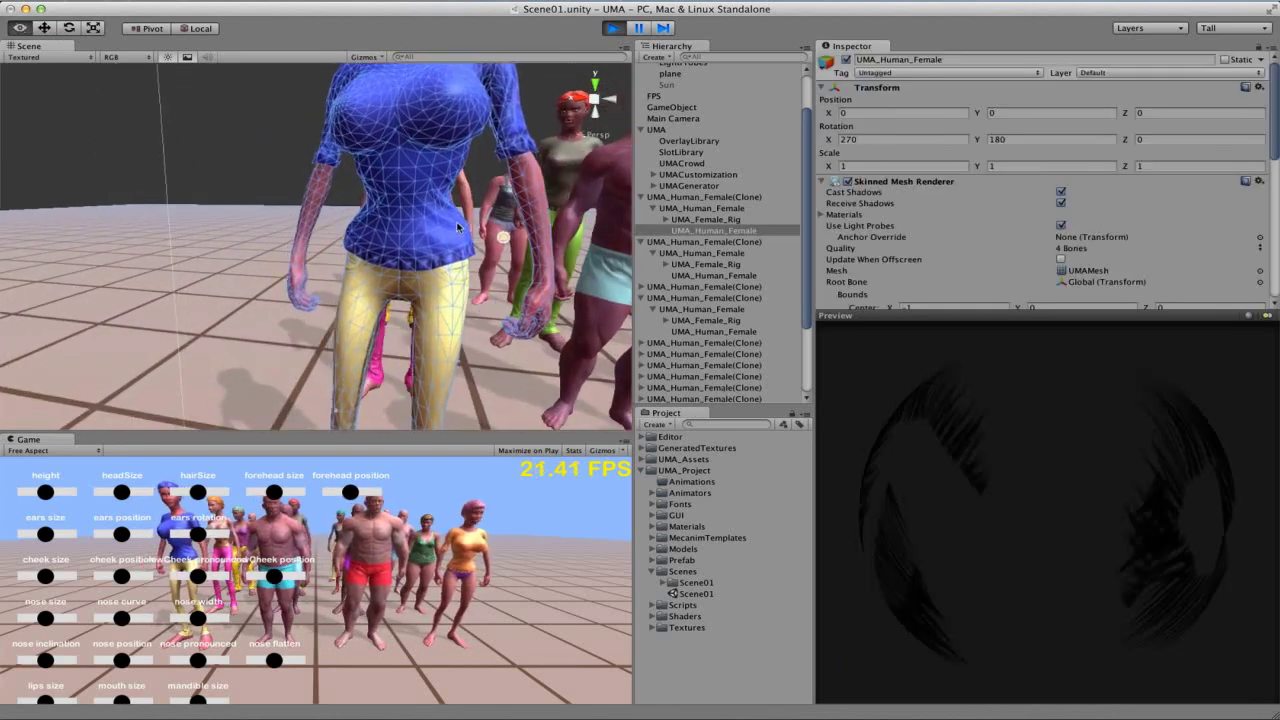
left_click_drag(412, 237, 377, 287, "alt")
key("f")
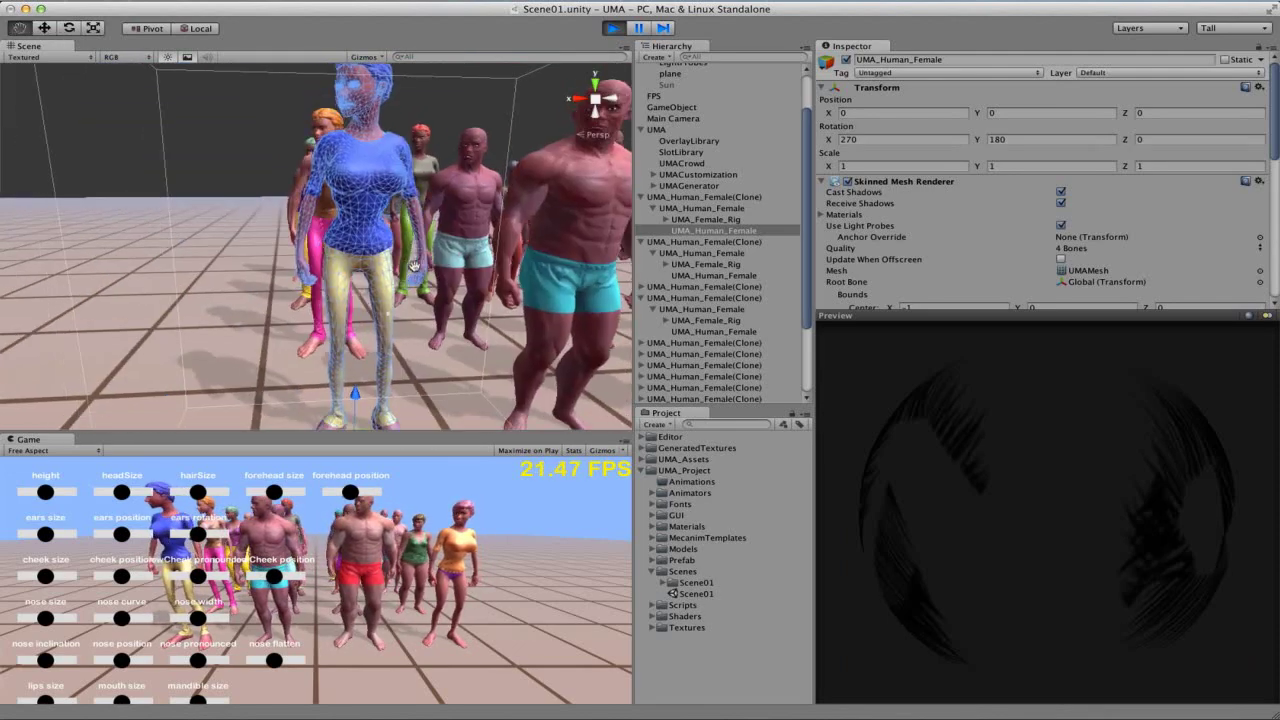
scroll(1166, 219, "down", 5)
scroll(1166, 219, "down", 8)
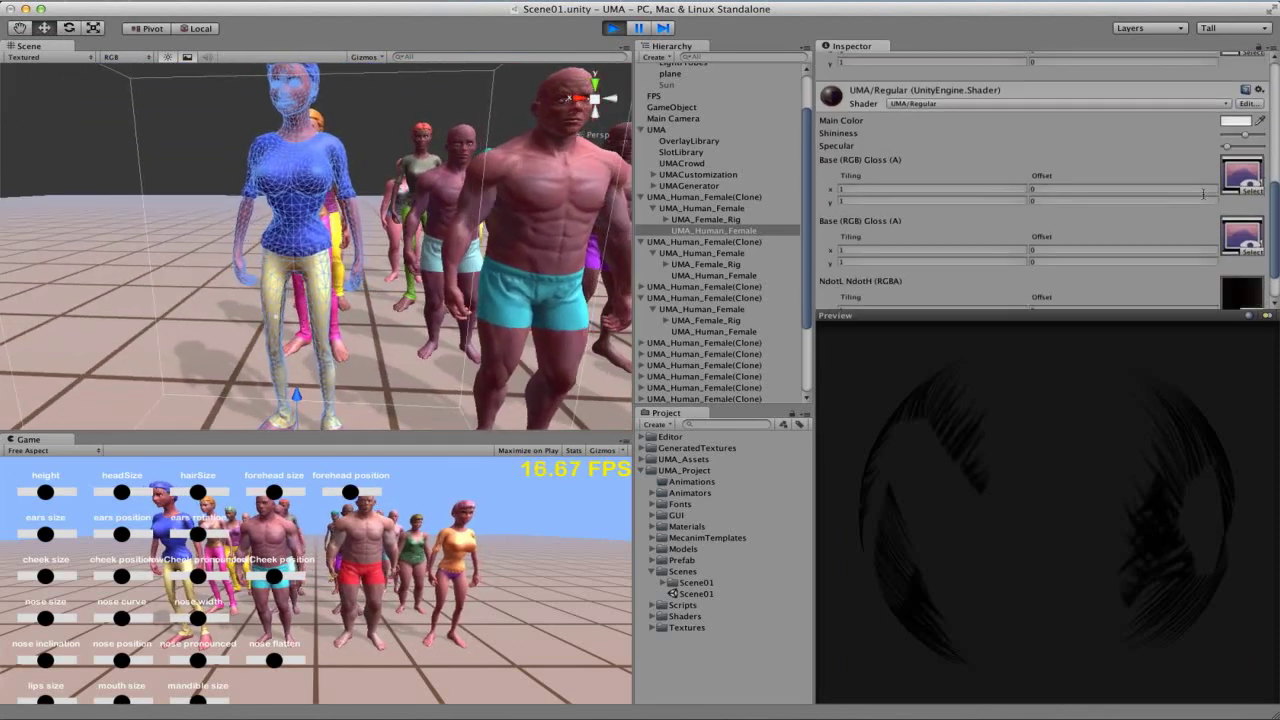
double_click(1238, 117)
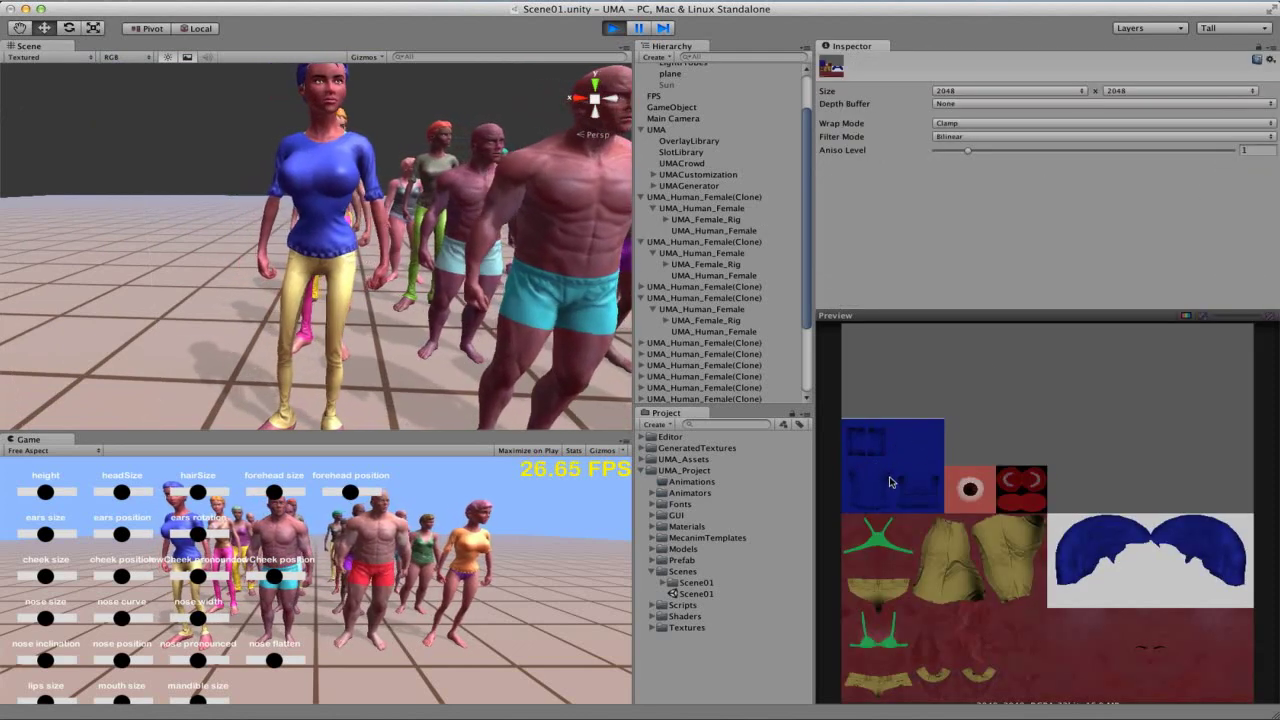
Step: Examine the legs of the trousered females, select the mesh of the one in pink trousers and open her base texture
middle_click_drag(451, 355, 477, 309)
scroll(477, 308, "up", 5)
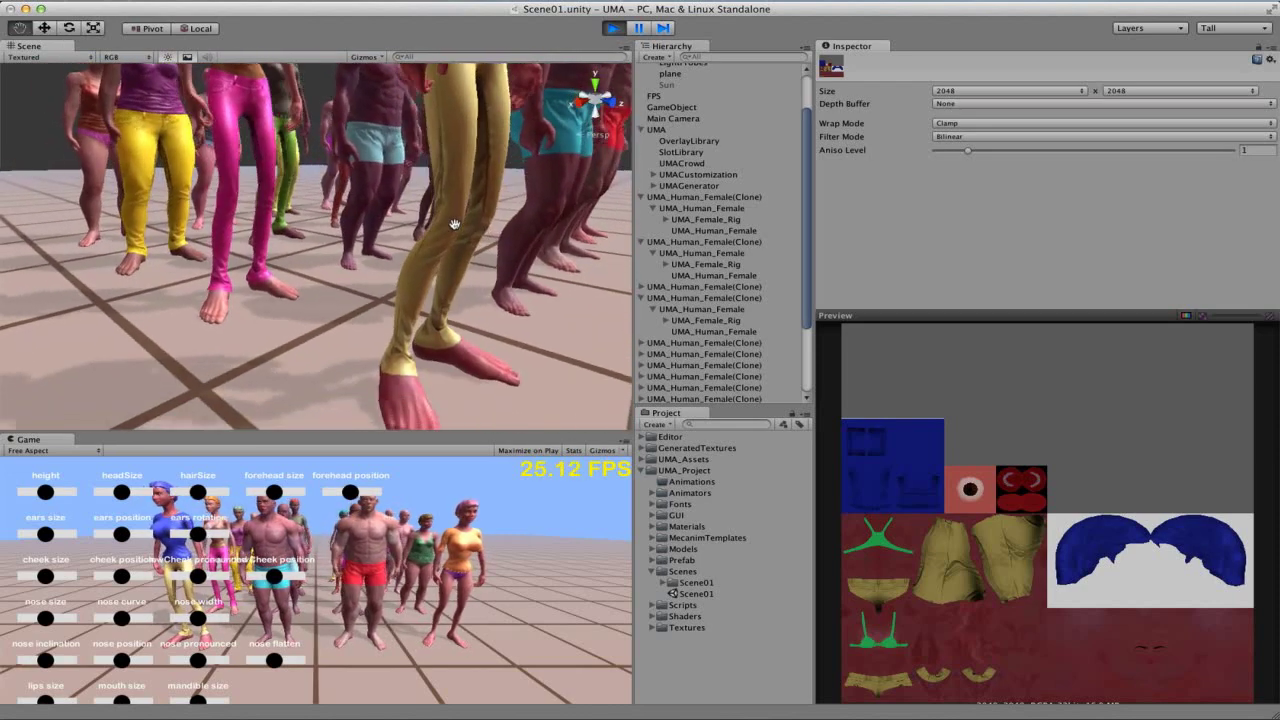
left_click(447, 248)
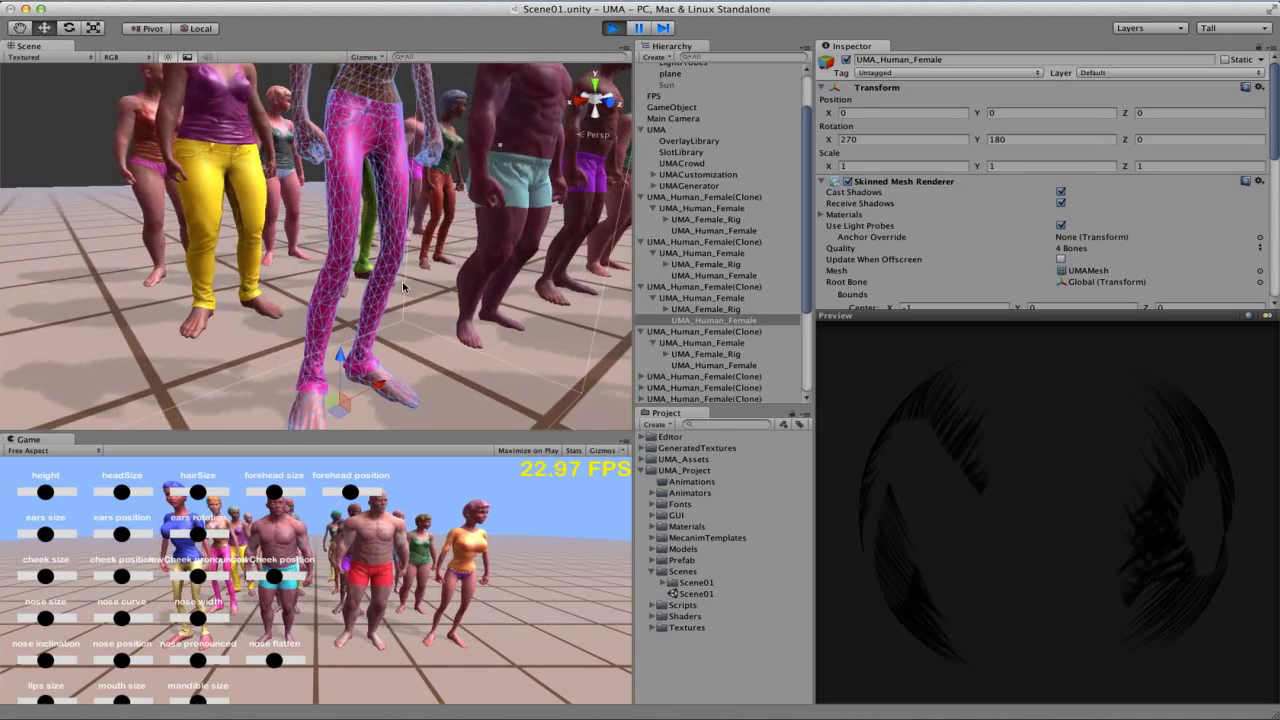
left_click_drag(1276, 174, 1274, 228)
double_click(1230, 151)
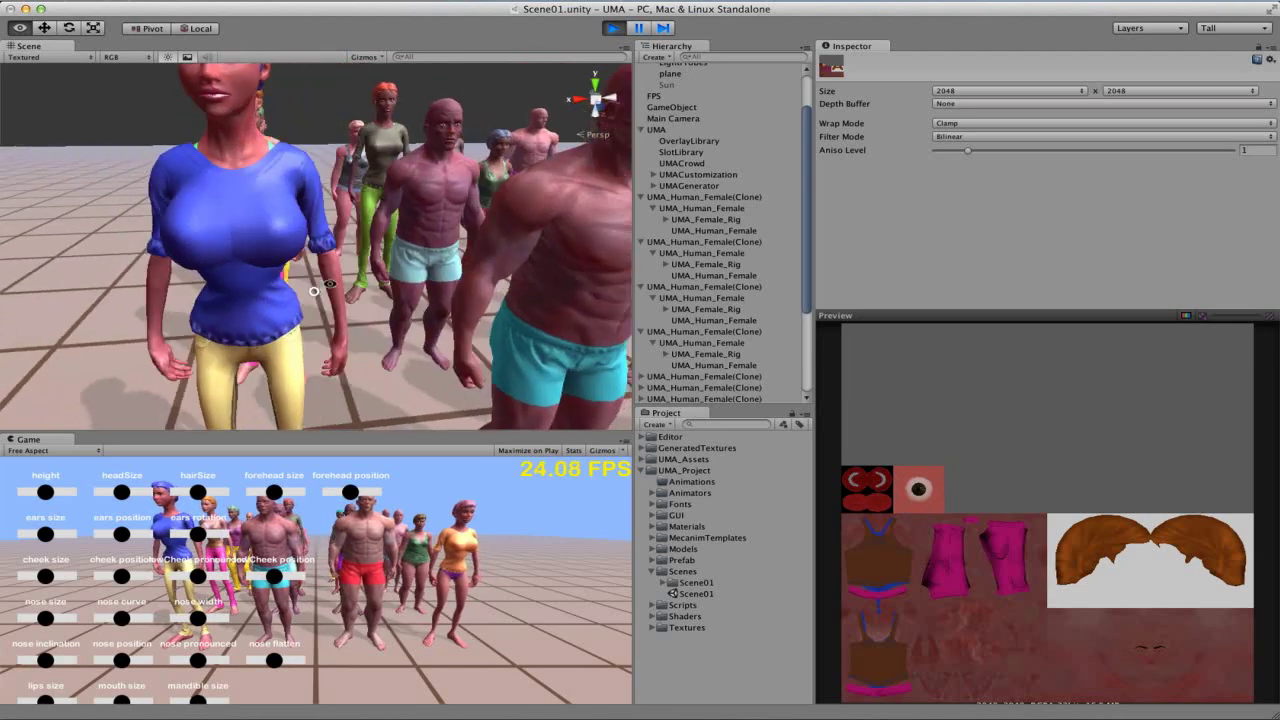
Step: View the crowd from around the blue-shirted female and inspect the mesh of the female in the purple top and yellow trousers
left_click_drag(342, 281, 290, 280, "alt")
middle_click_drag(290, 280, 435, 314)
left_click_drag(413, 300, 484, 286, "alt")
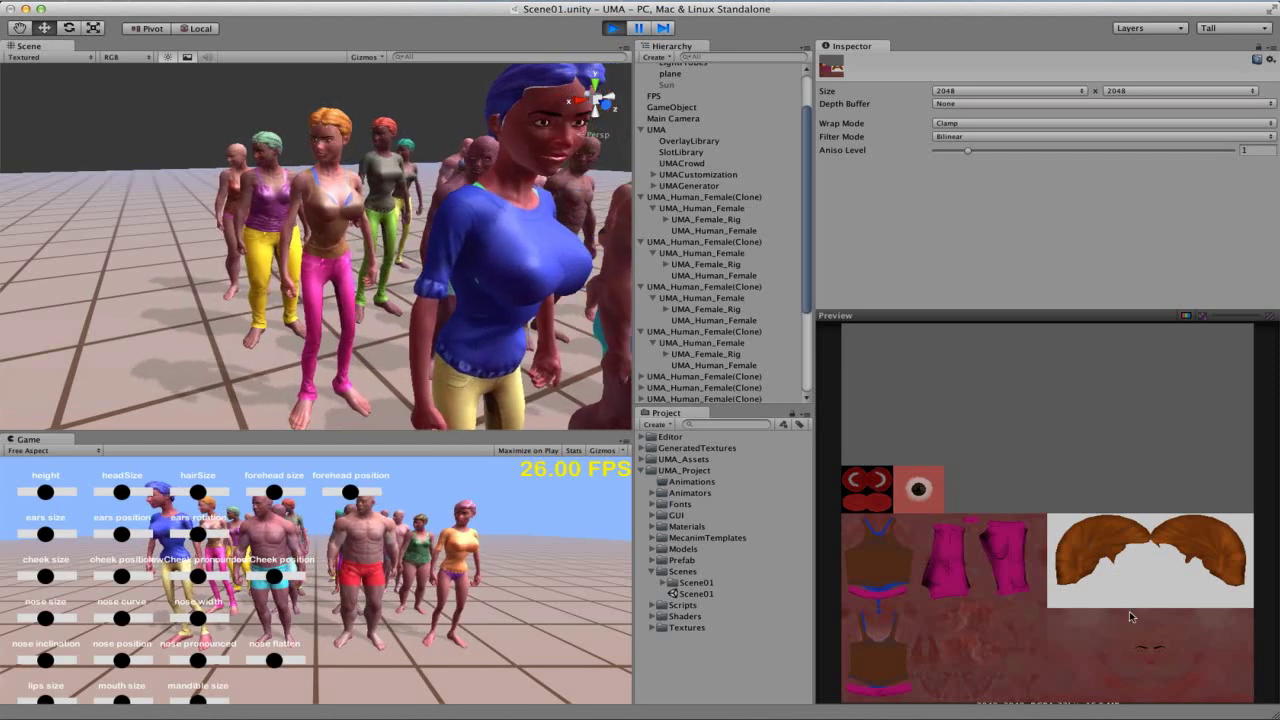
left_click_drag(456, 258, 444, 242, "alt")
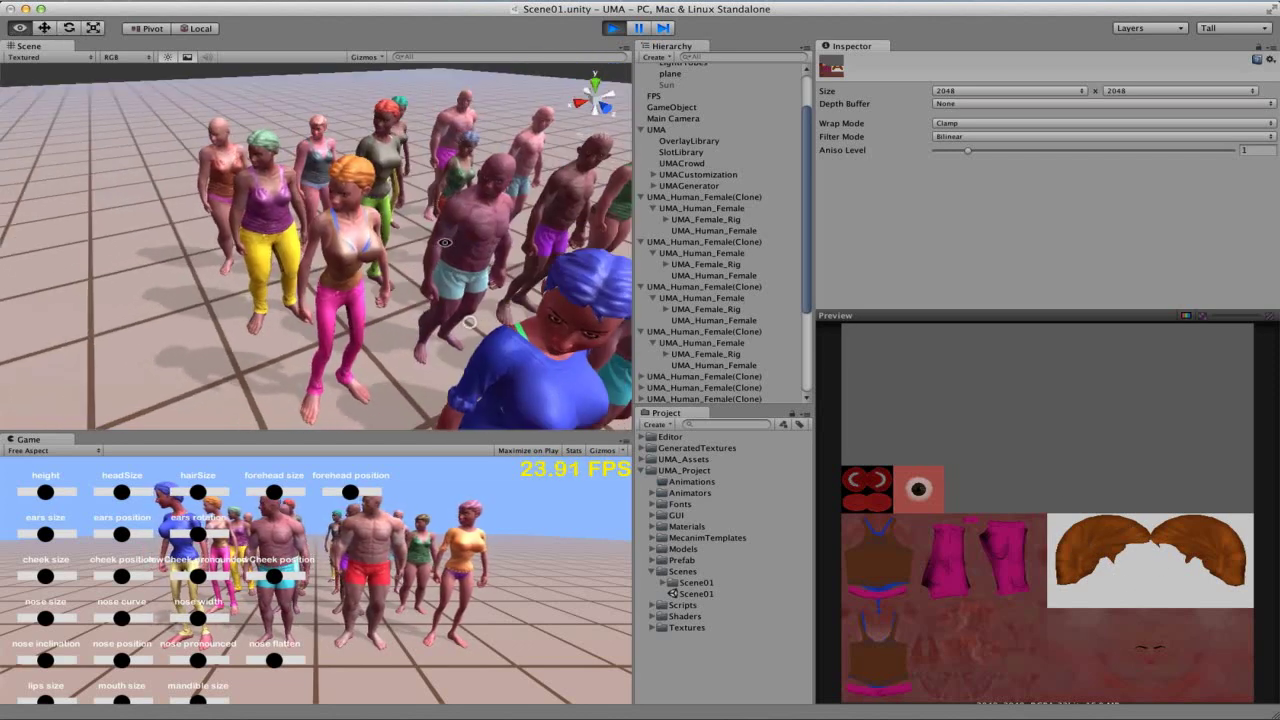
left_click(266, 208)
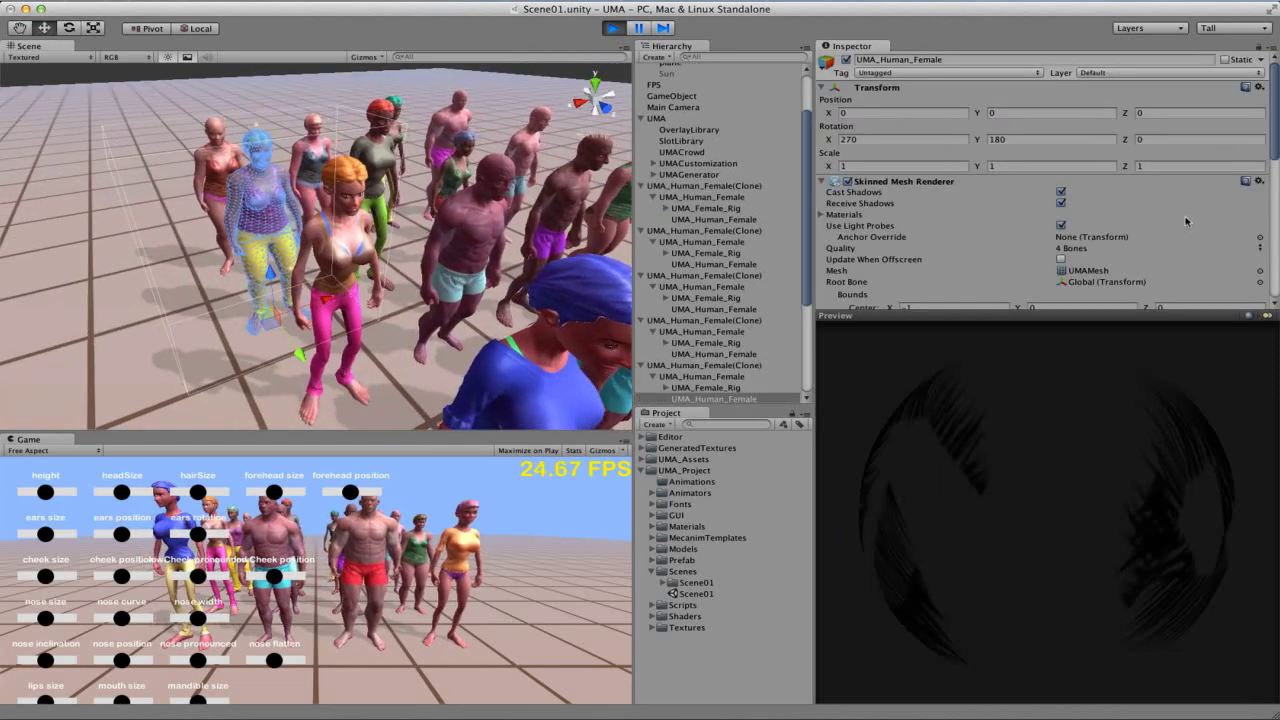
scroll(1185, 221, "down", 10)
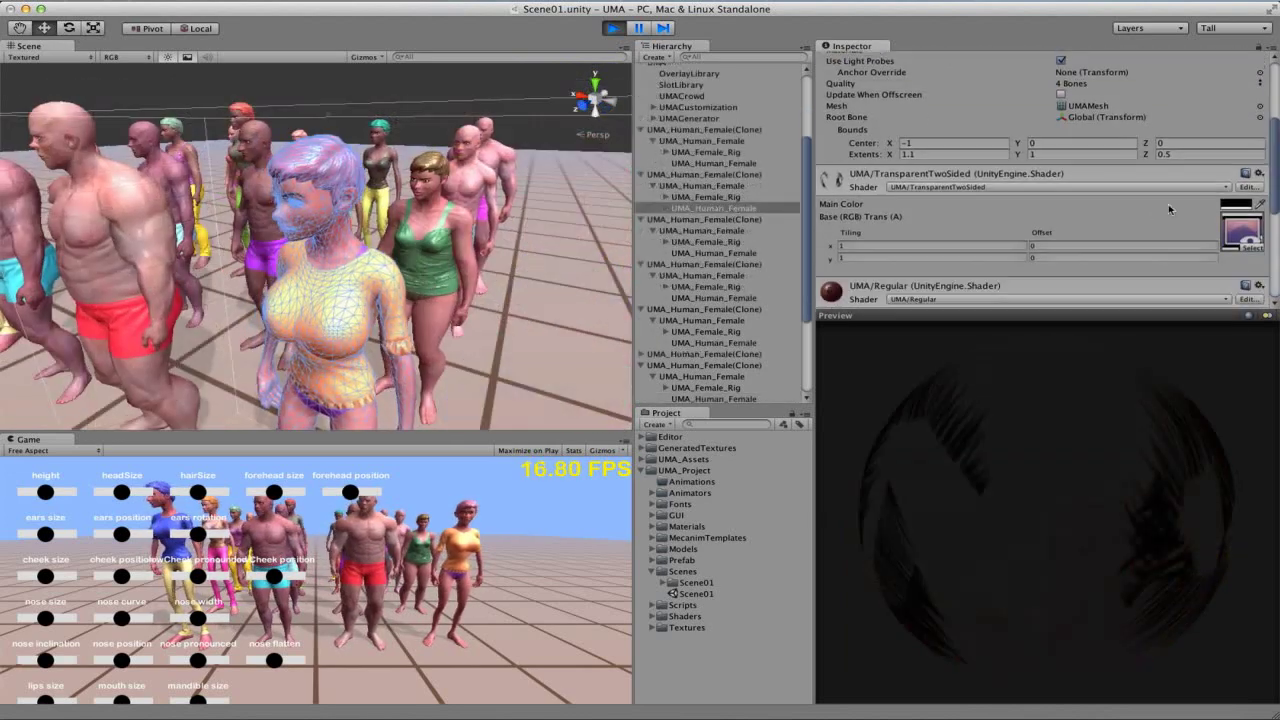
Step: Reopen the UMA/Regular base texture of the female in the orange top and compare it with the characters in the Scene view
scroll(1180, 206, "down", 10)
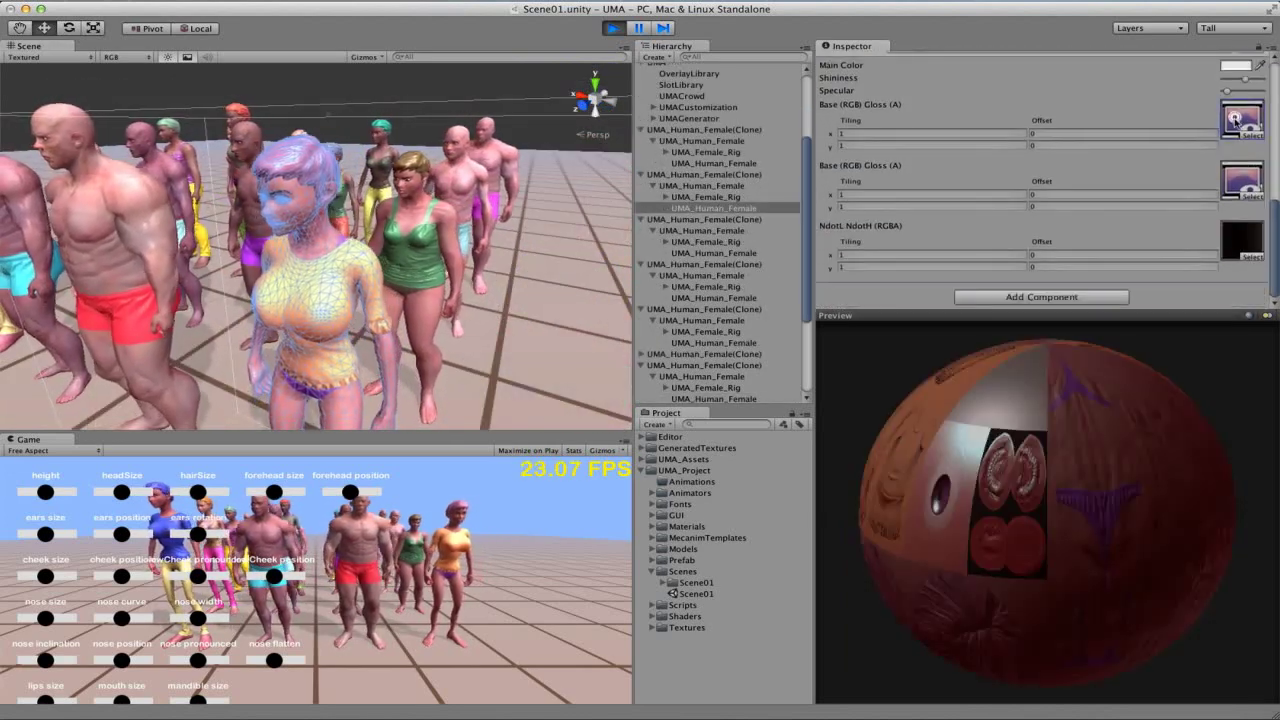
double_click(1235, 119)
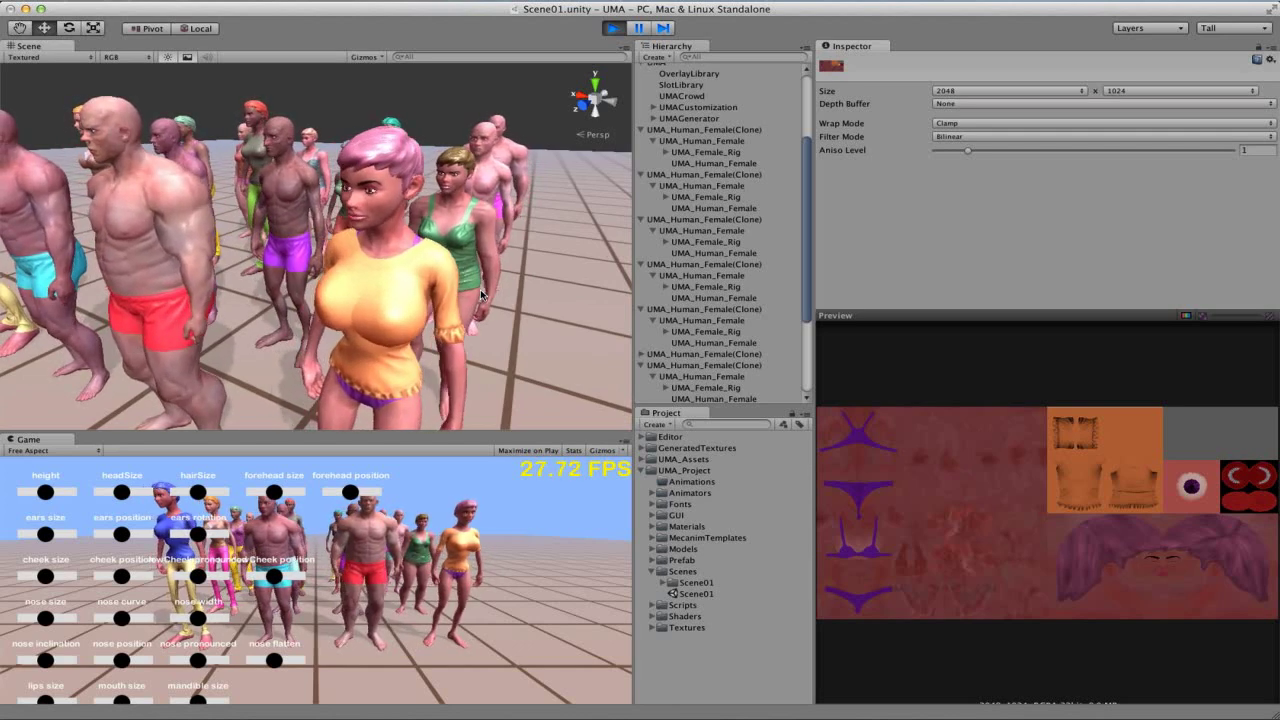
middle_click_drag(320, 164, 376, 194)
left_click_drag(375, 193, 307, 207)
mouse_move(307, 208)
middle_mouse_down()
mouse_move(325, 205)
mouse_move(313, 210)
middle_mouse_up()
mouse_move(364, 216)
left_mouse_down("alt")
mouse_move(321, 201)
mouse_move(350, 210)
left_mouse_up("alt")
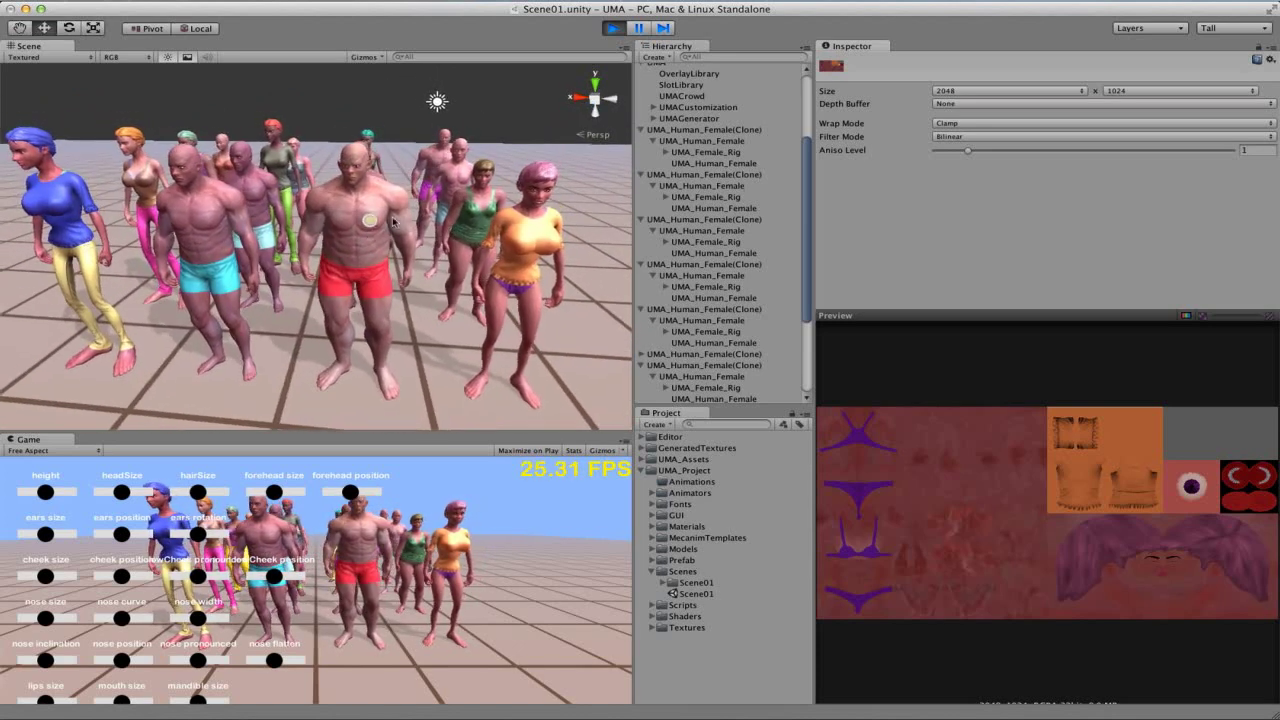